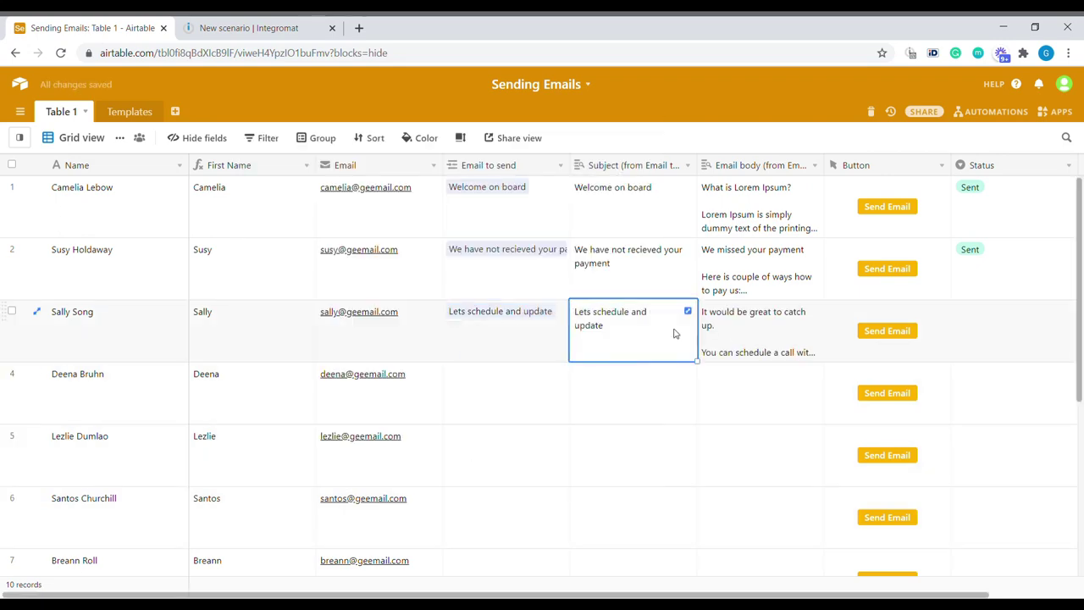
Step: Send row 3's template email and view the received 'Lets schedule and update' email in Gmail
left_click(778, 332)
left_click(886, 330)
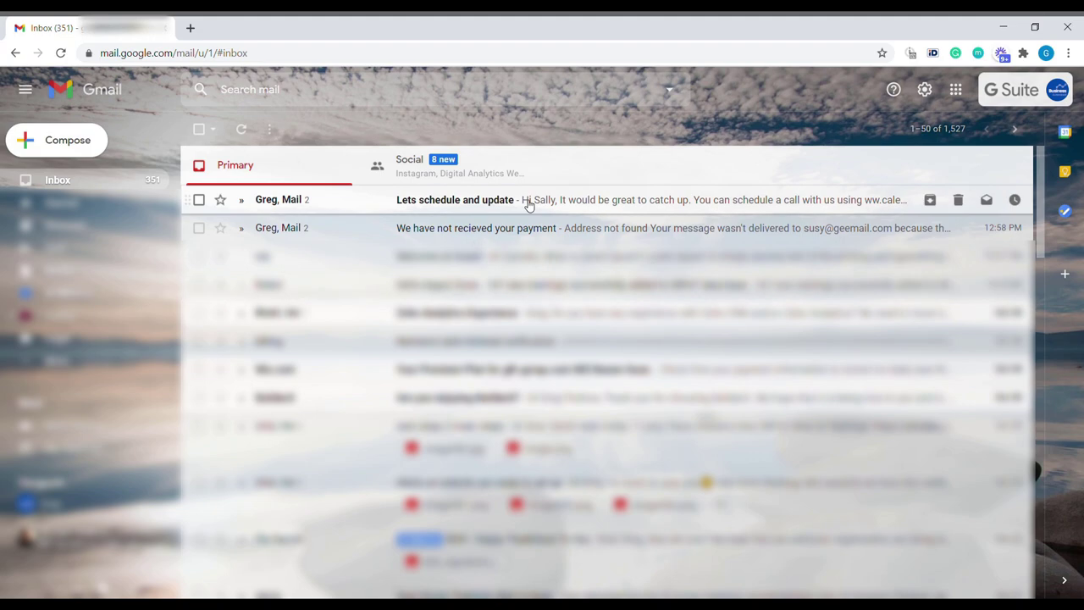
left_click(528, 204)
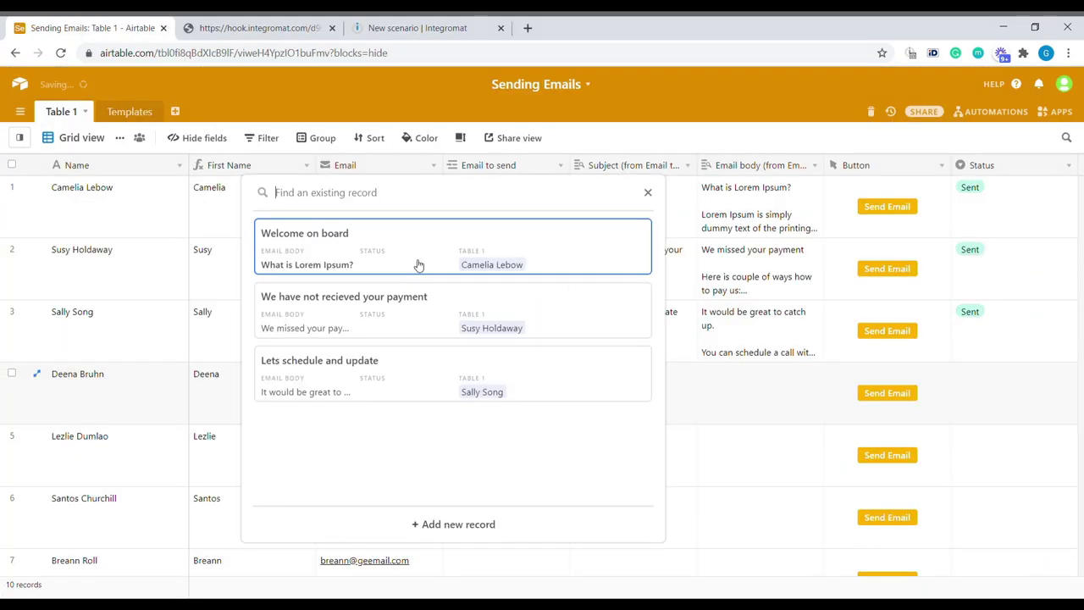
Step: Give row 4 the Welcome on board template, send rows 4 and 5, and view the payment reminder
left_click(416, 266)
left_click(455, 433)
left_click(902, 395)
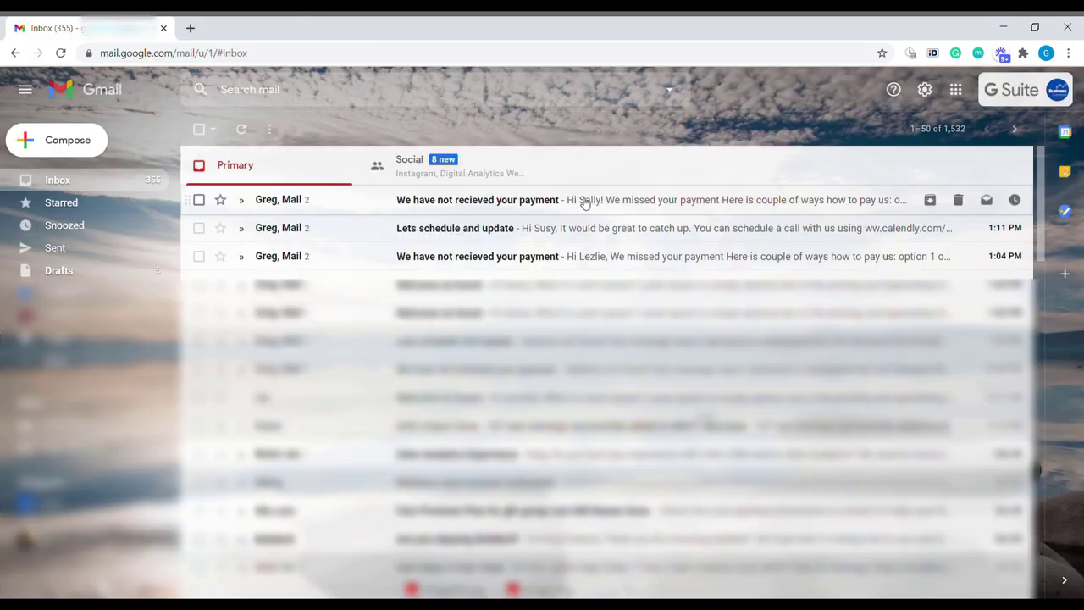
left_click(584, 204)
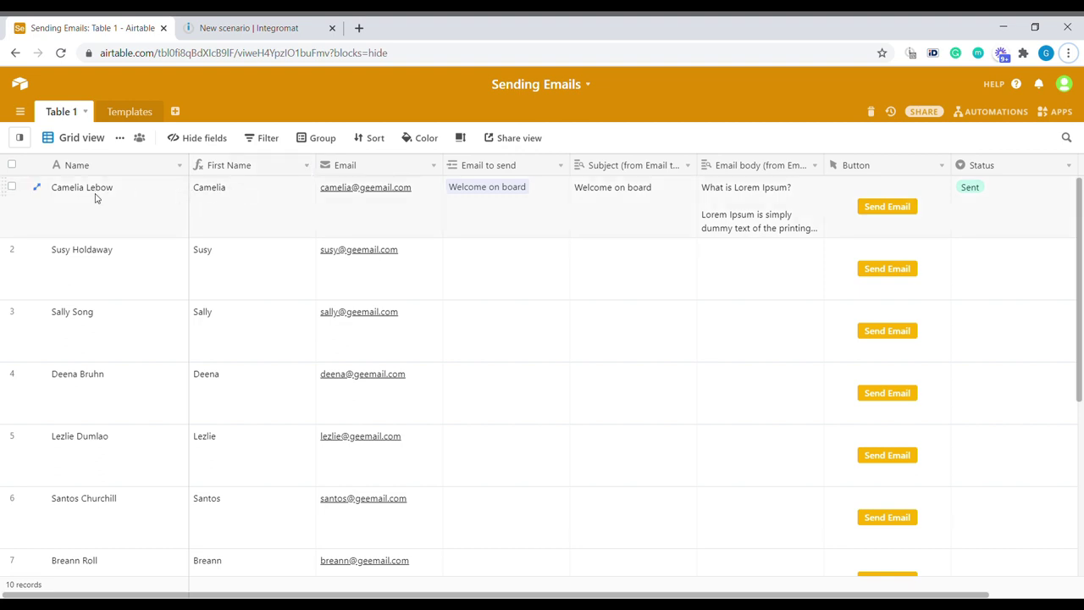
left_click(310, 171)
left_click(245, 187)
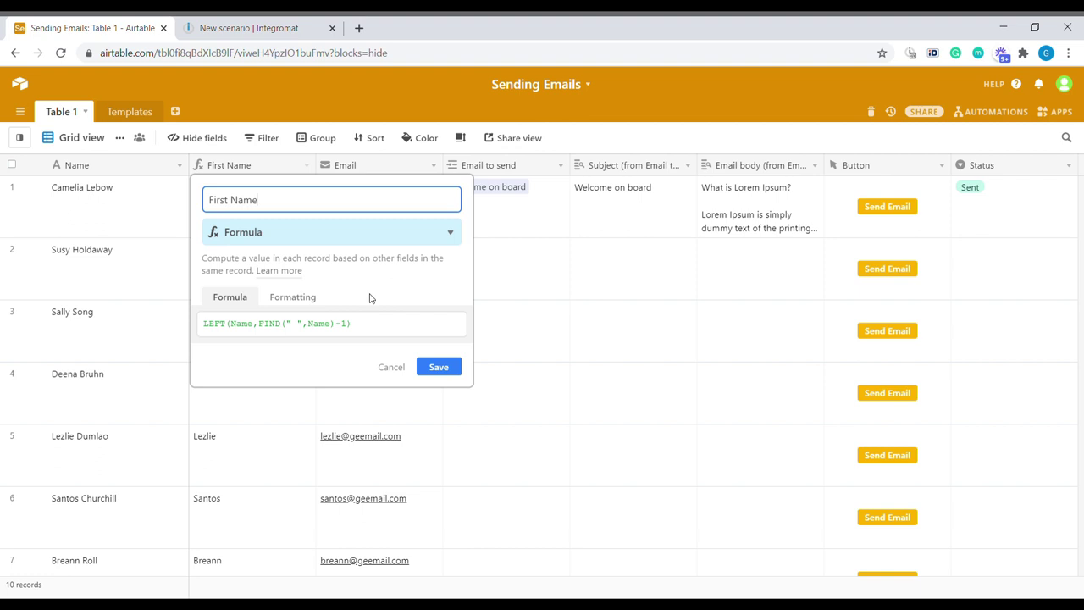
left_click(376, 333)
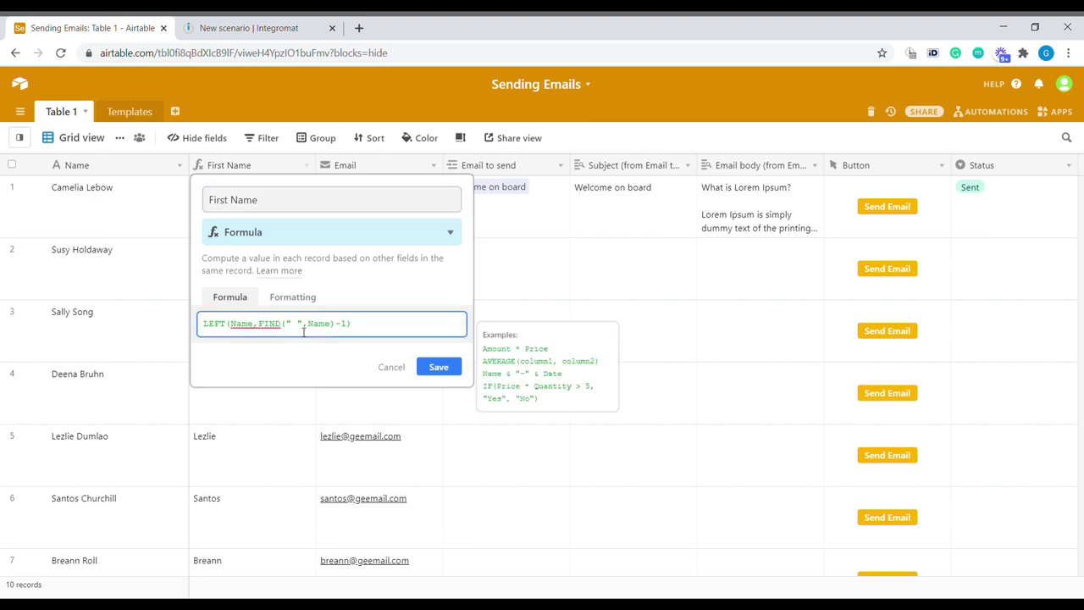
left_click_drag(259, 326, 348, 328)
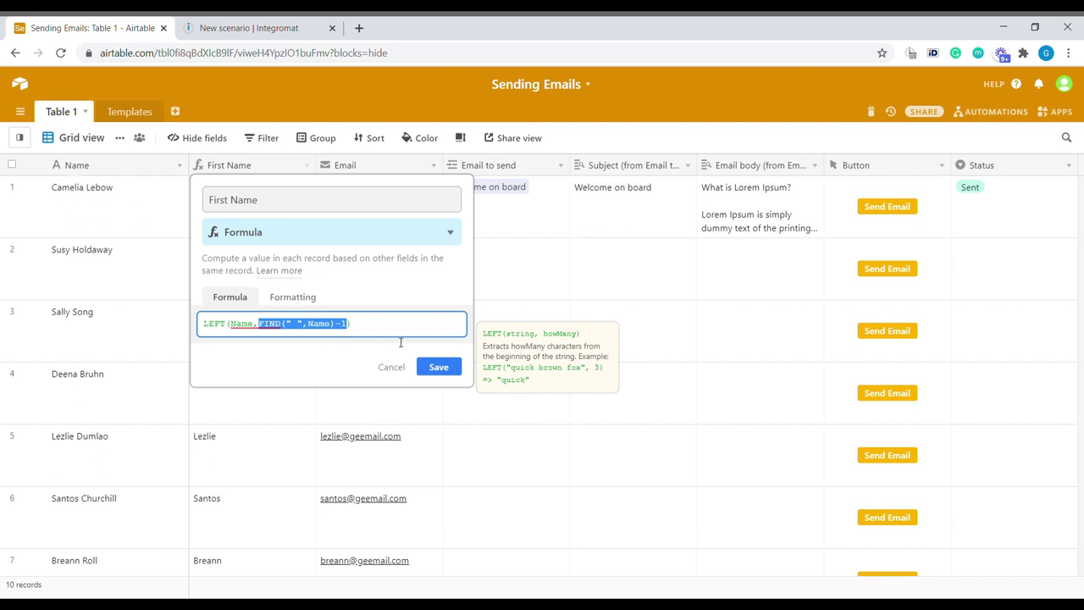
key("shift+Left")
key("shift+Left")
key("shift+Left")
key("ctrl+c")
key("ctrl+a")
key("ctrl+v")
left_click(454, 365)
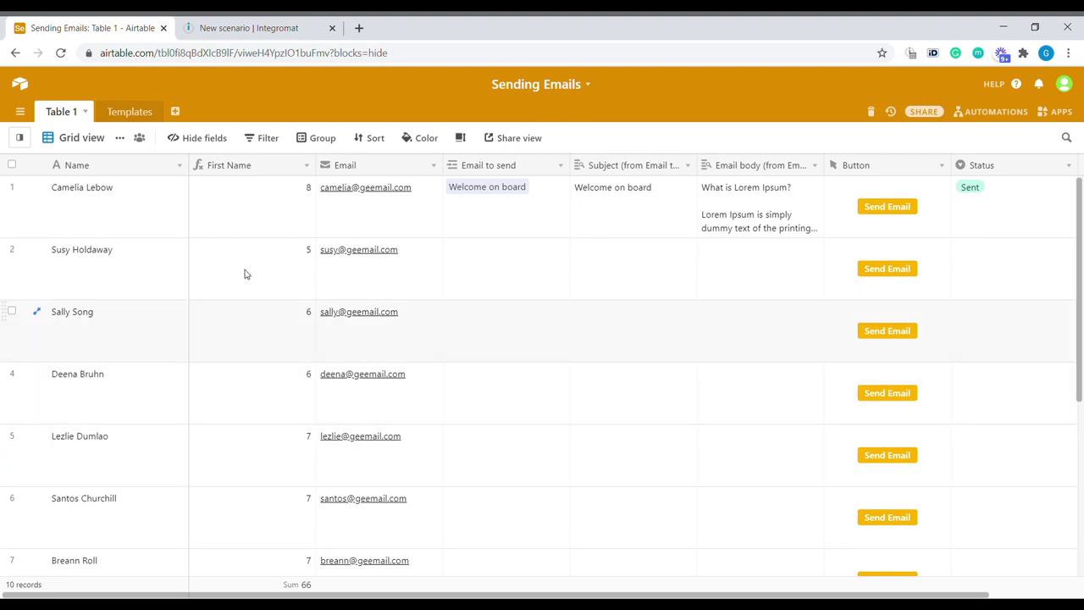
left_click(309, 166)
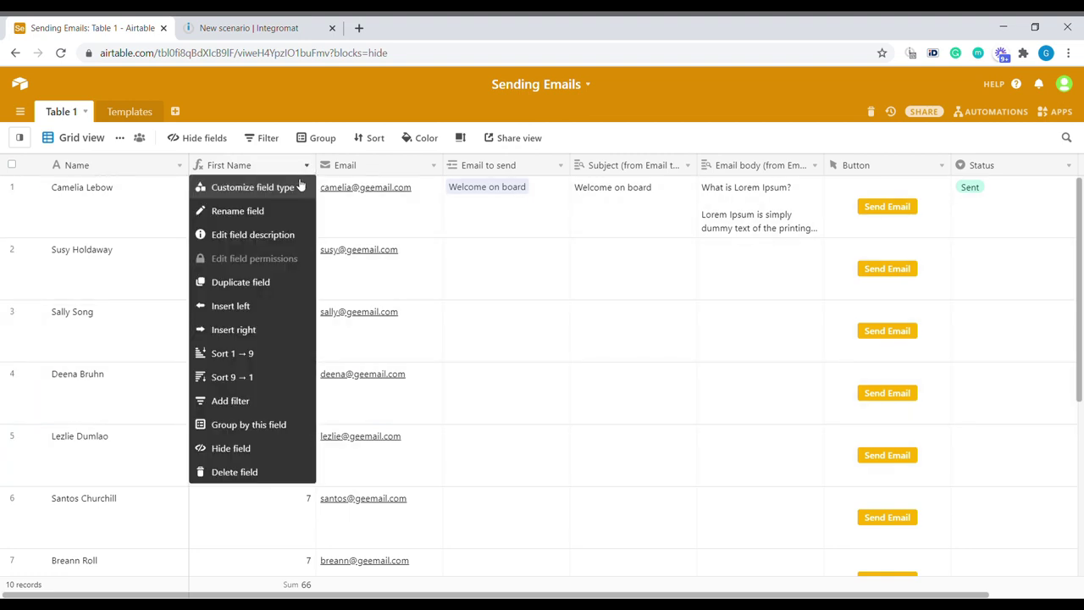
left_click(271, 184)
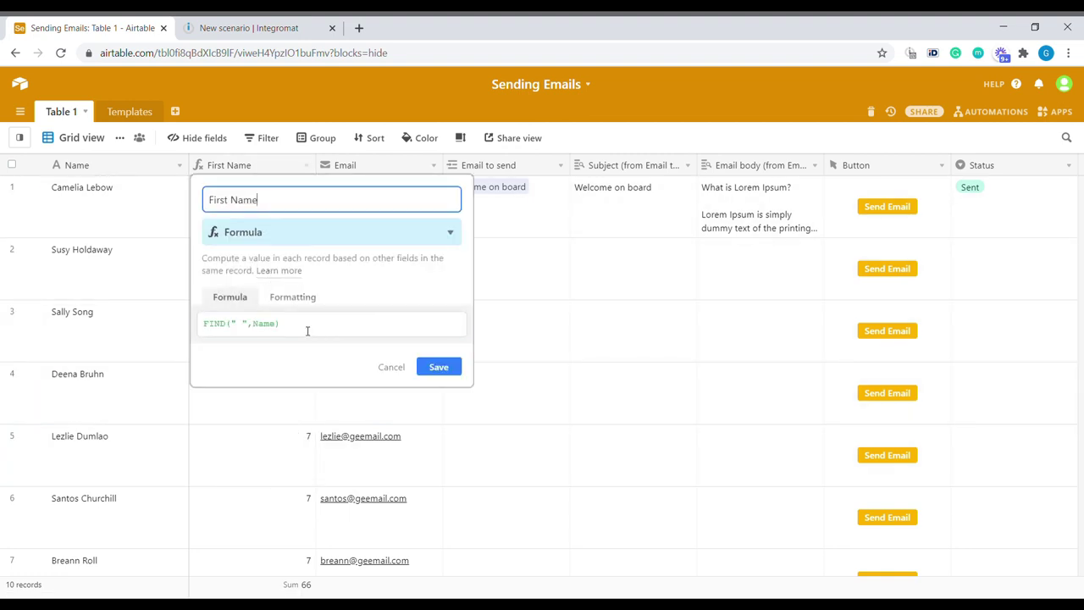
left_click(308, 330)
key("ctrl+a")
key("BackSpace")
type("LEFT(")
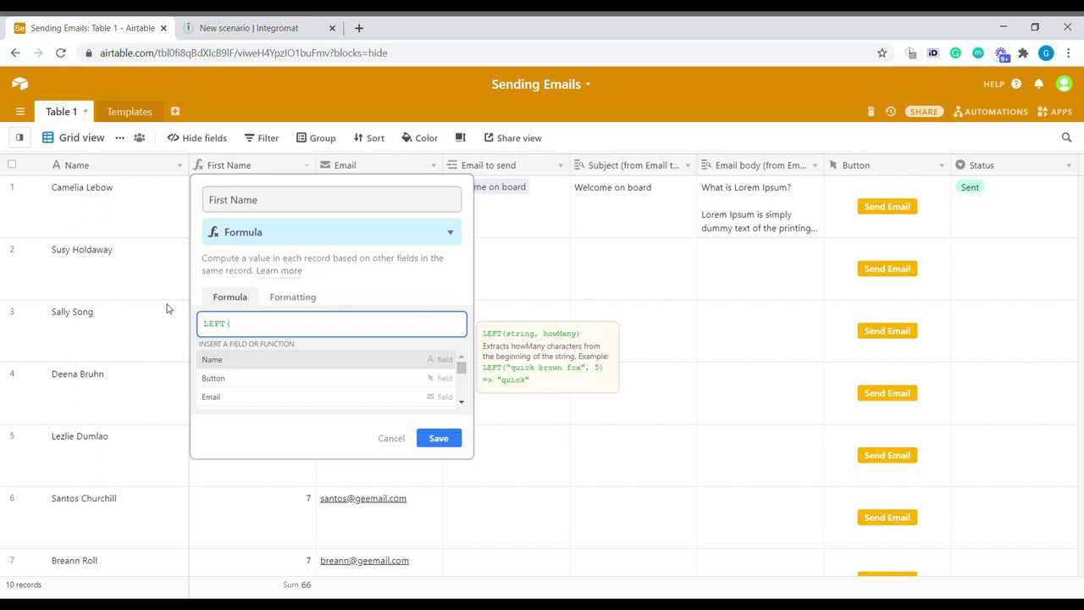
type("nam")
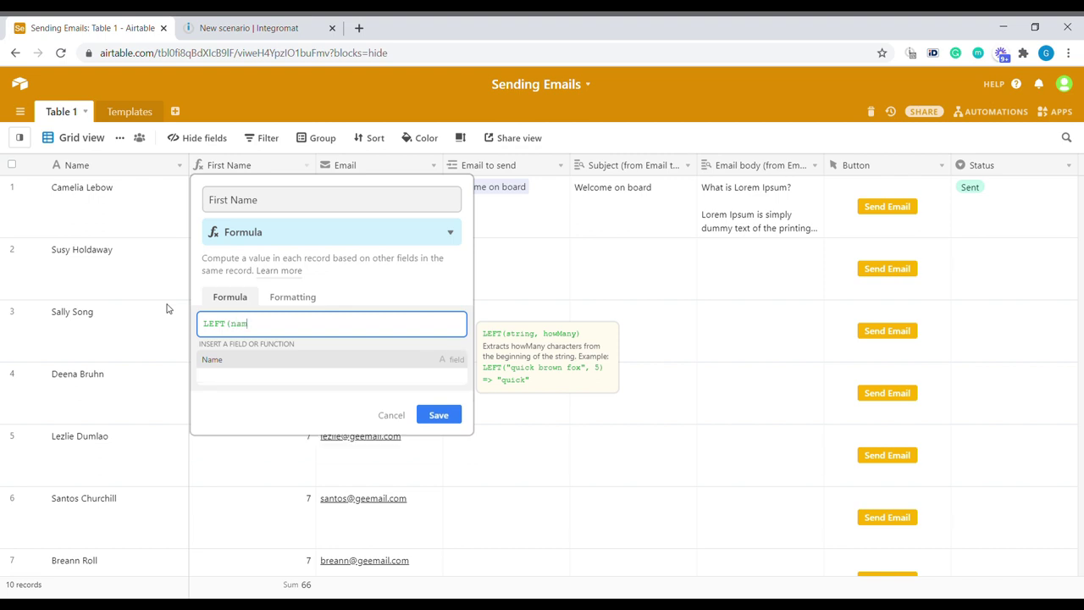
type(",FIND(\" \",Name)")
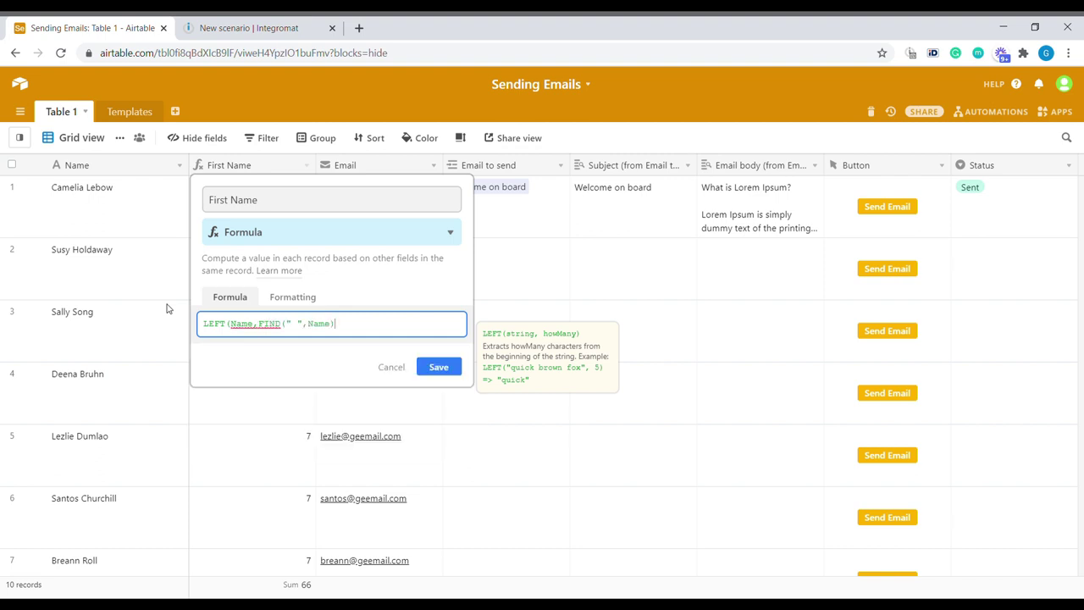
type("-1)")
left_click(438, 366)
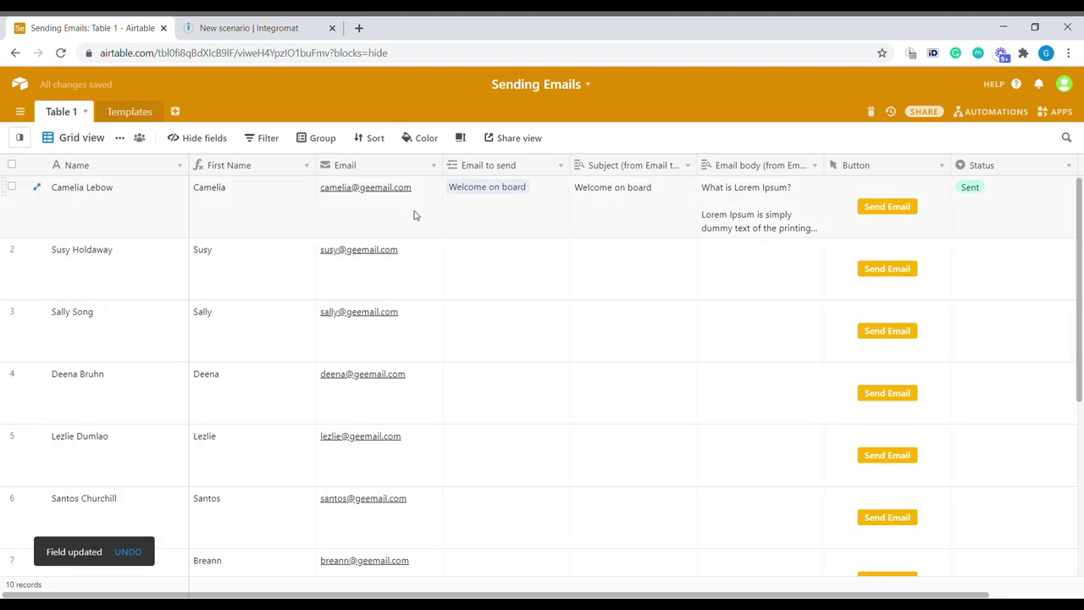
Step: Select the Email to send cells in Table 1, then move to the Templates table
left_click_drag(406, 214, 395, 531)
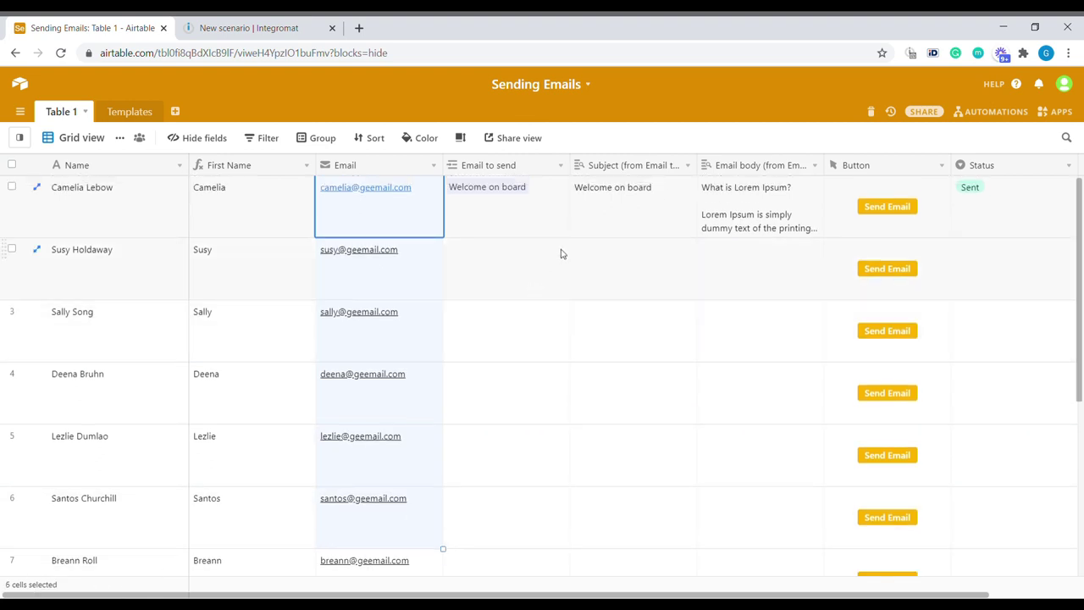
left_click(564, 278)
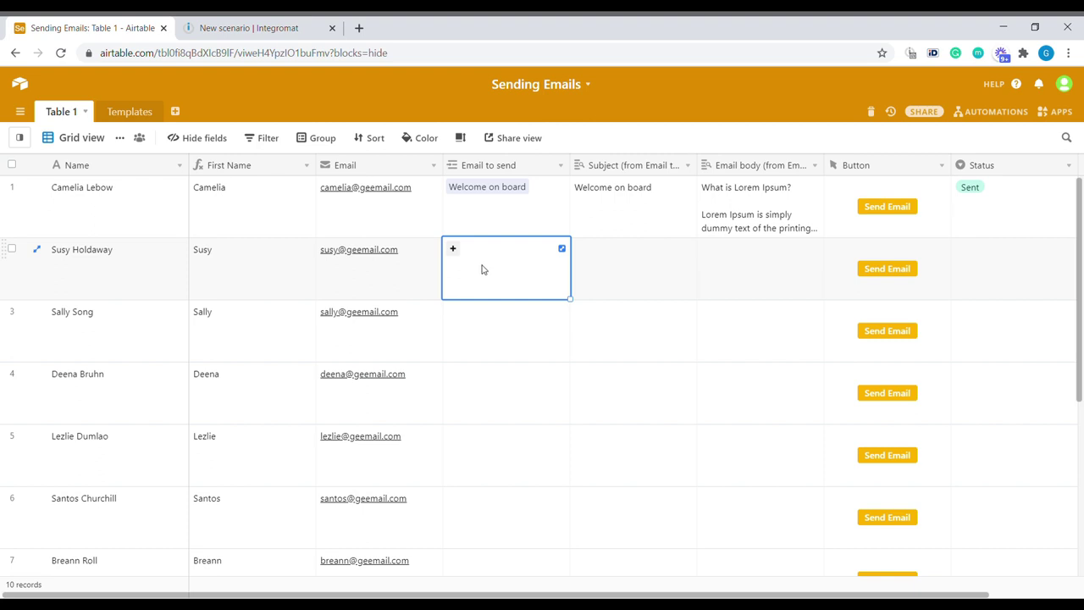
left_click(113, 113)
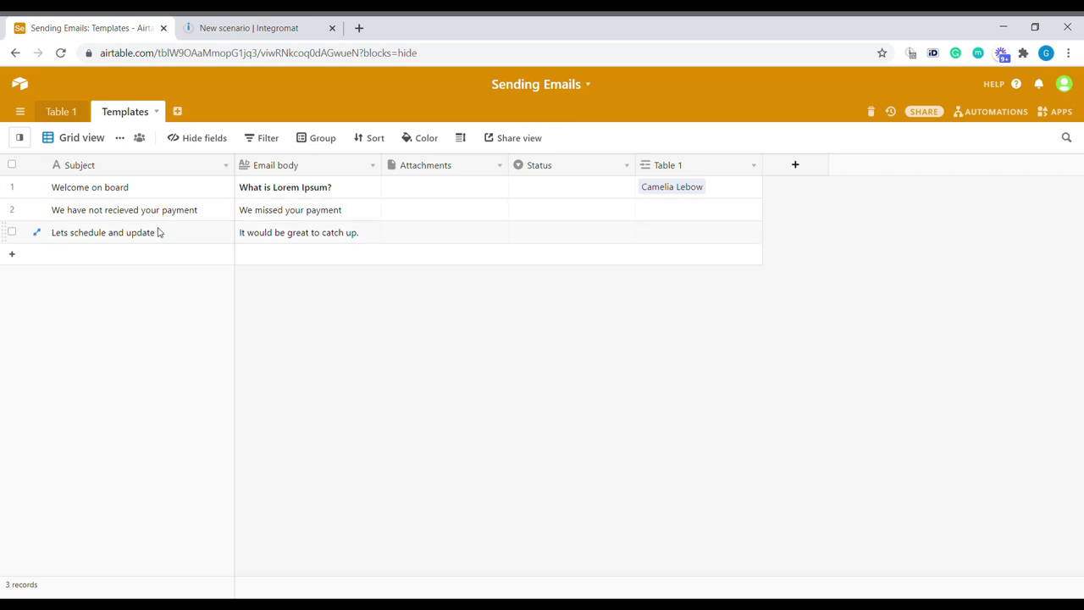
Step: Widen the Email body column in Templates and bring up its field menu
left_click(174, 235)
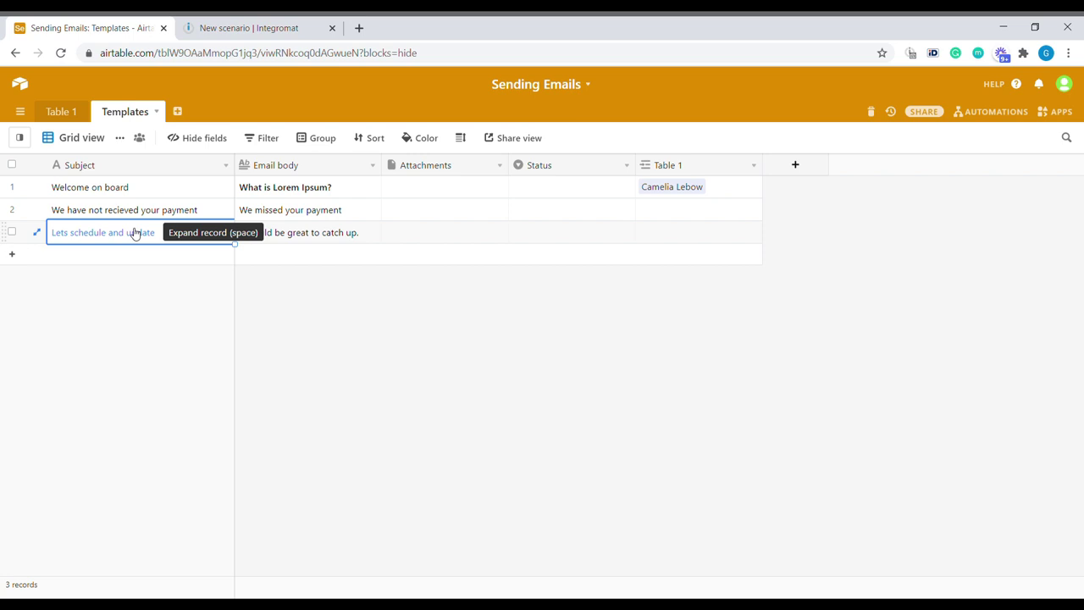
left_click(310, 213)
left_click_drag(383, 166, 423, 166)
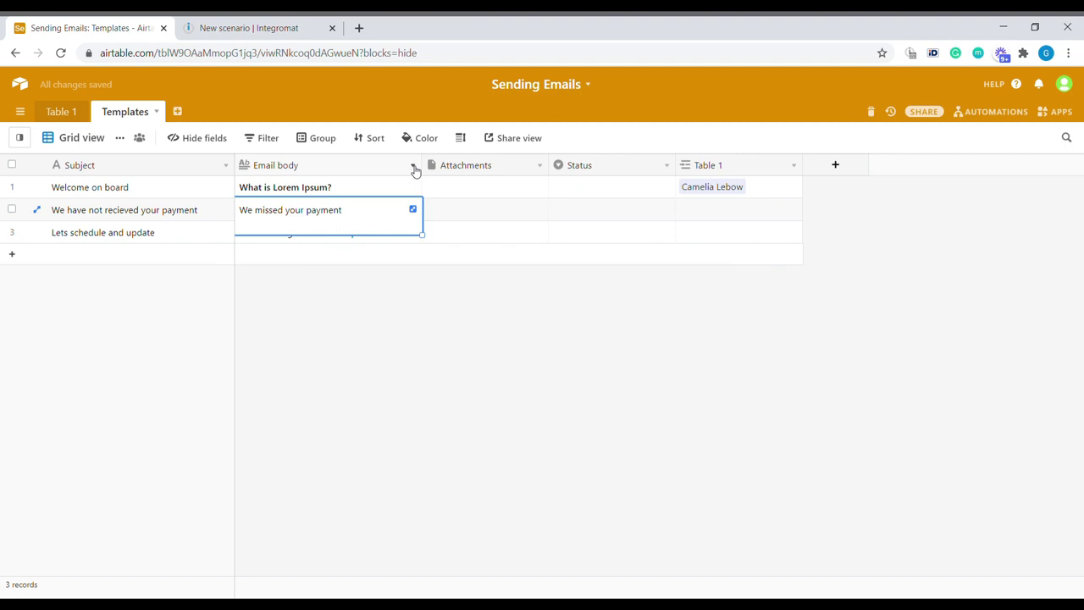
left_click(413, 166)
Step: Keep Email body as rich-text Long text, then expand row 3's email body
left_click(375, 191)
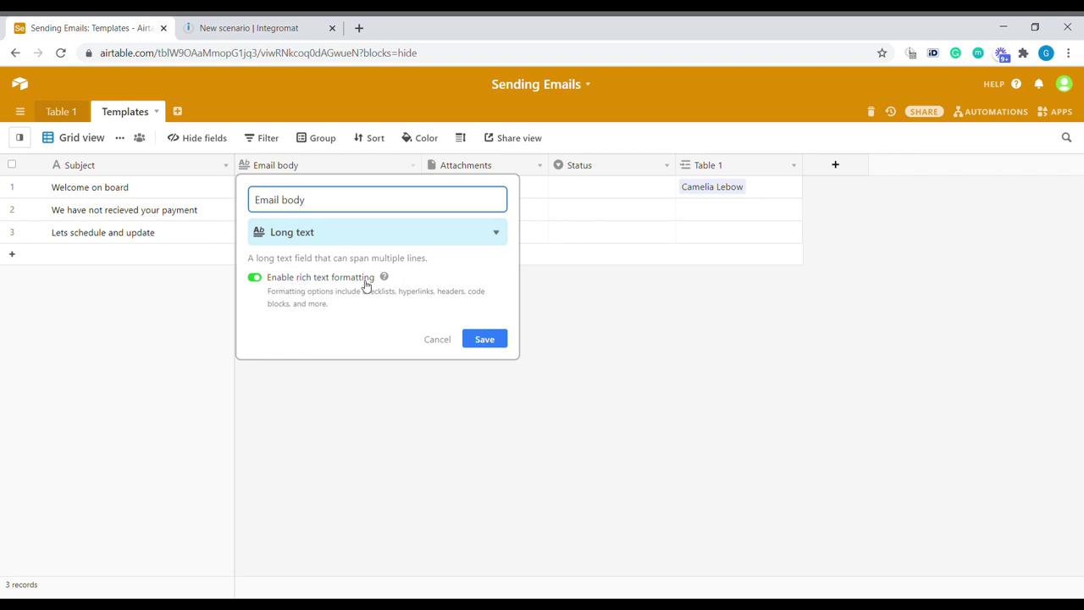
left_click(484, 339)
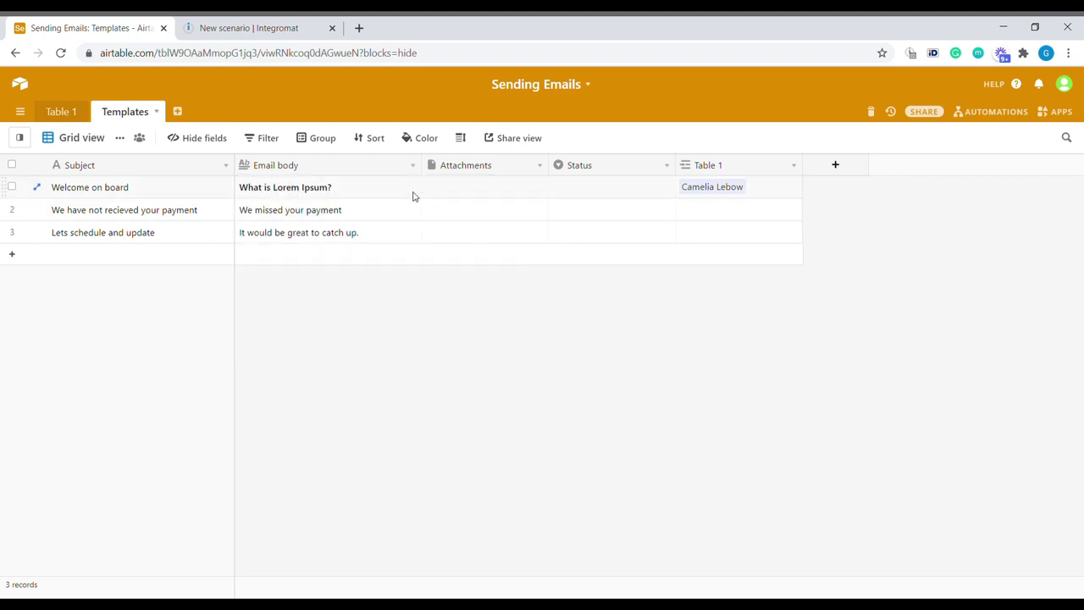
left_click(414, 193)
left_click(413, 187)
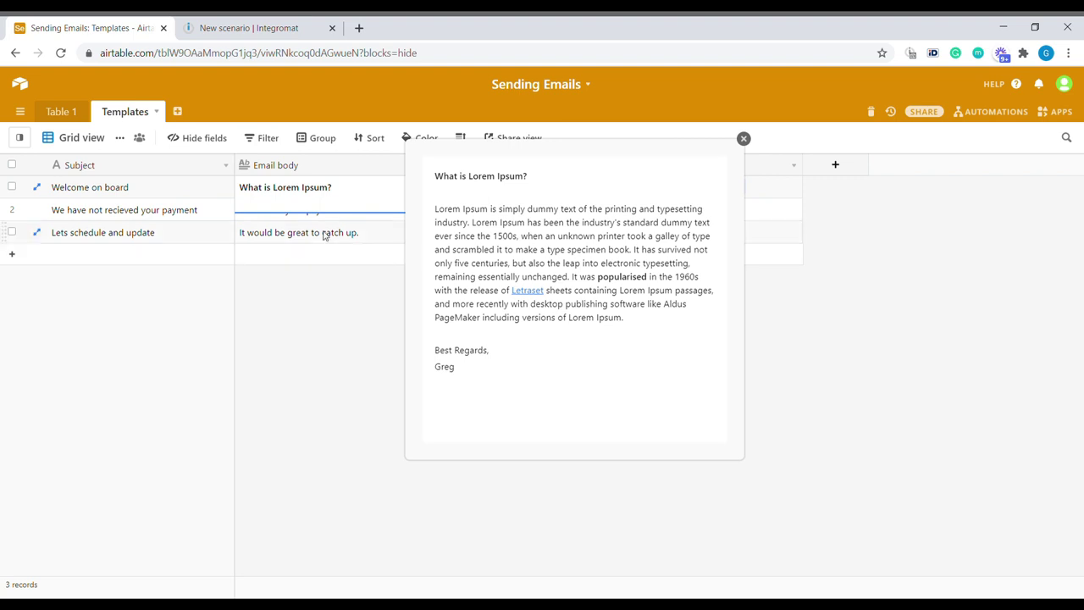
left_click(356, 234)
left_click(413, 232)
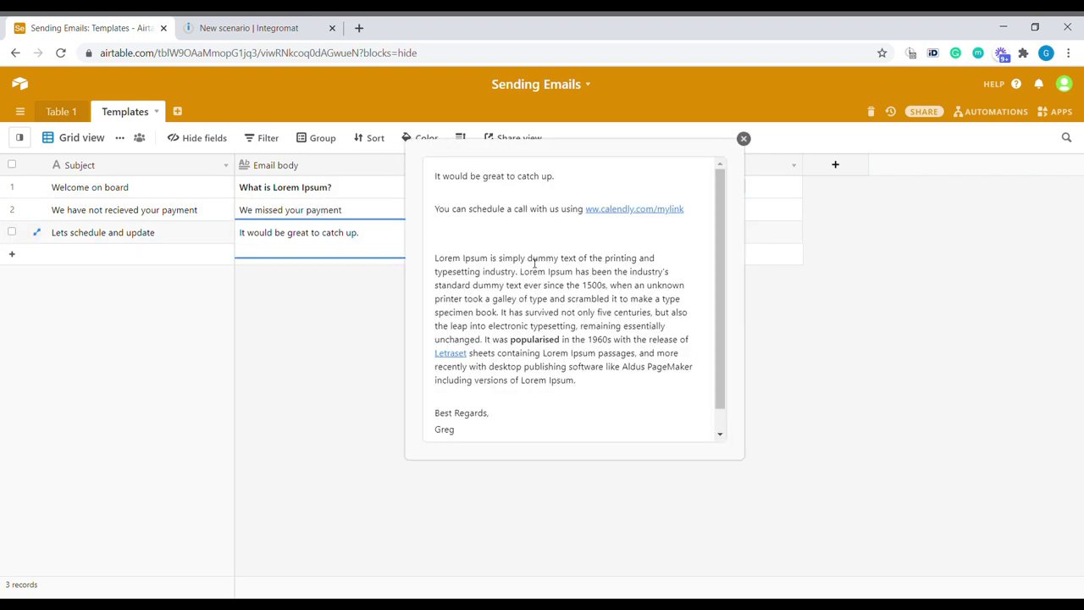
left_click_drag(462, 258, 526, 258)
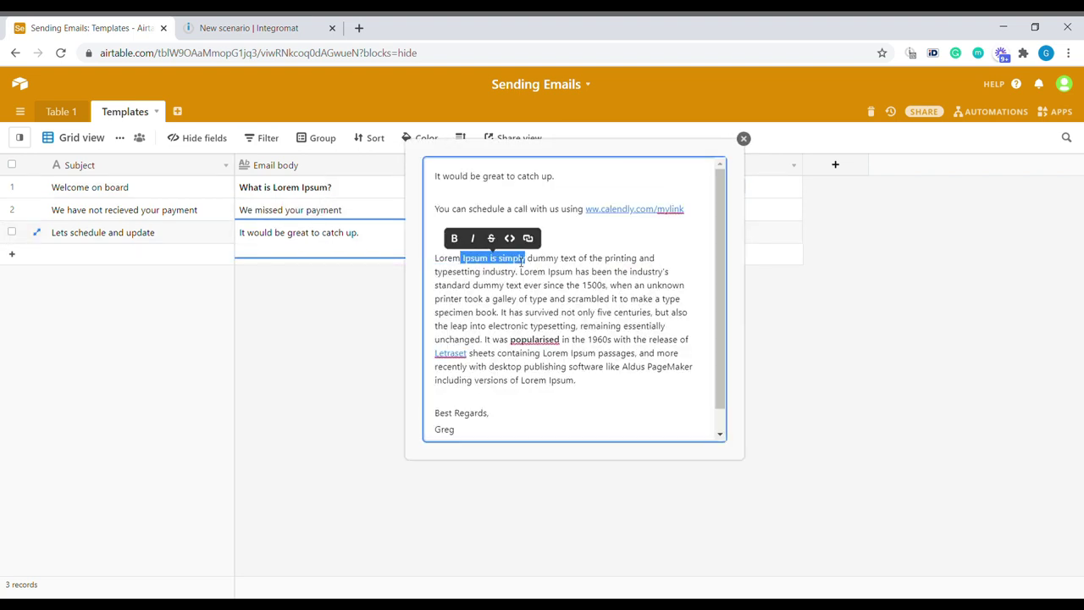
left_click(456, 240)
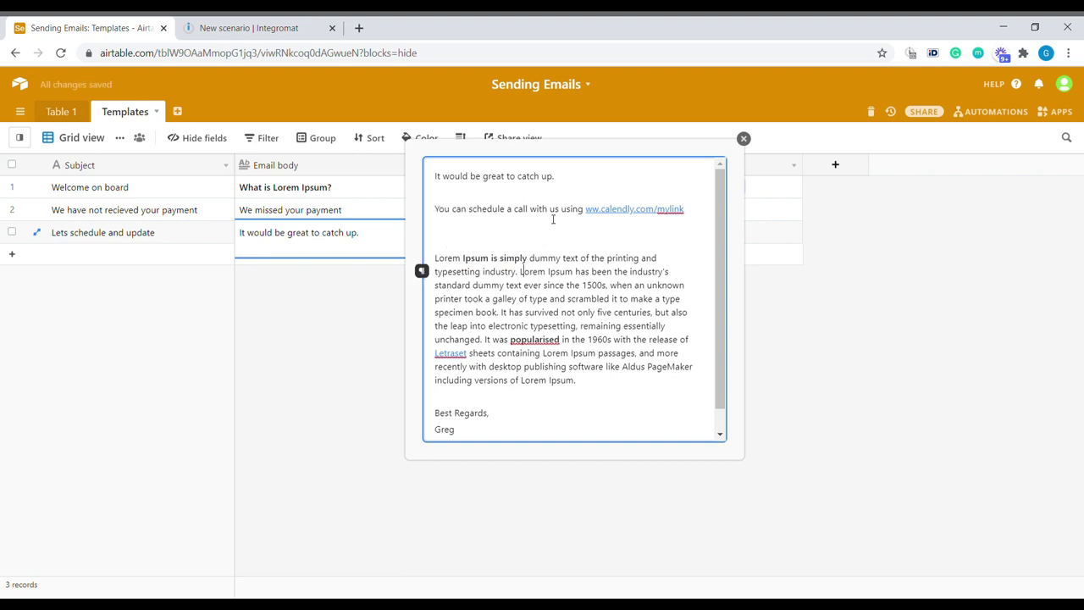
left_click_drag(553, 210, 512, 210)
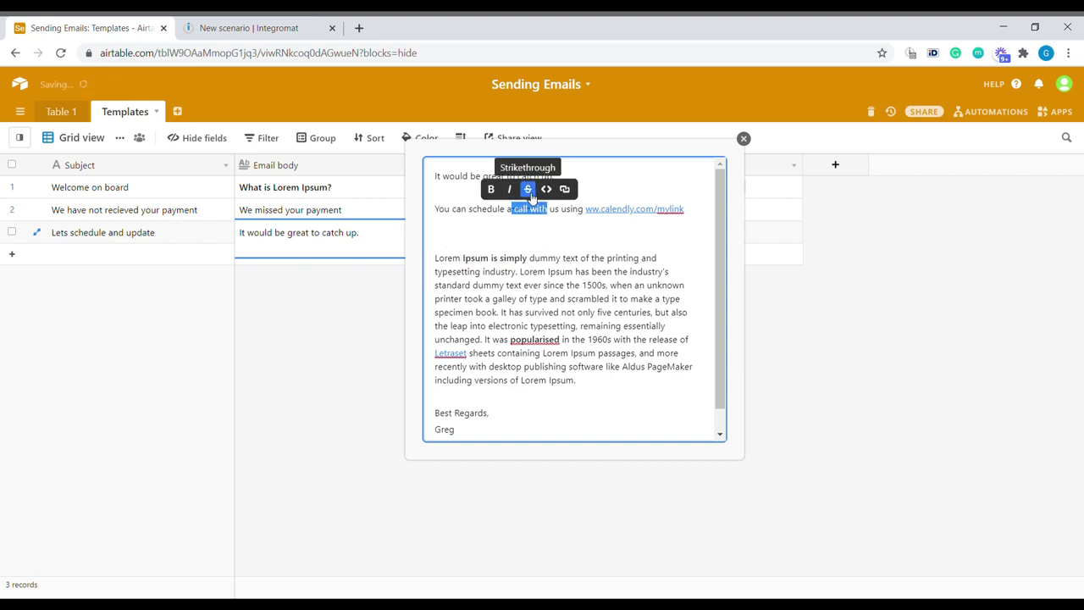
left_click(527, 186)
type("www.google.com")
key("Return")
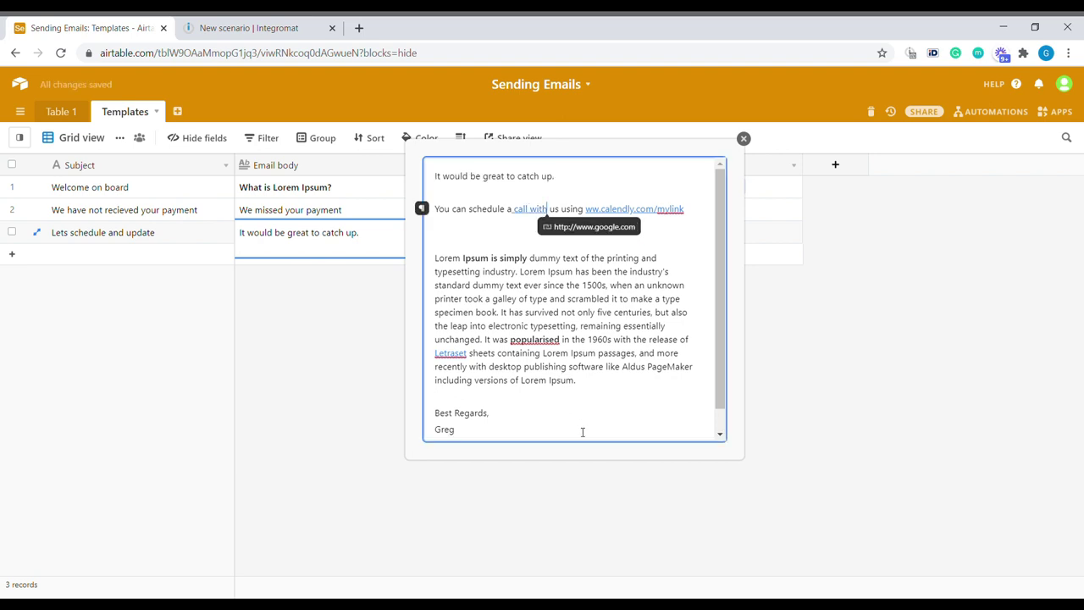
Step: Review the rest of the formatted body text and close the expanded view
left_click_drag(580, 434, 455, 176)
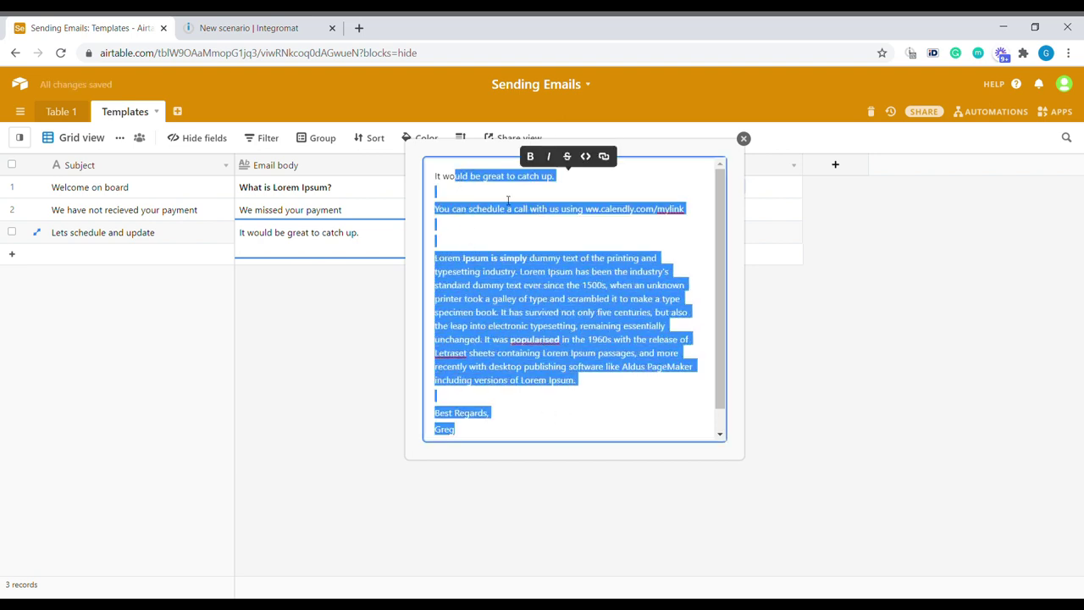
left_click(487, 238)
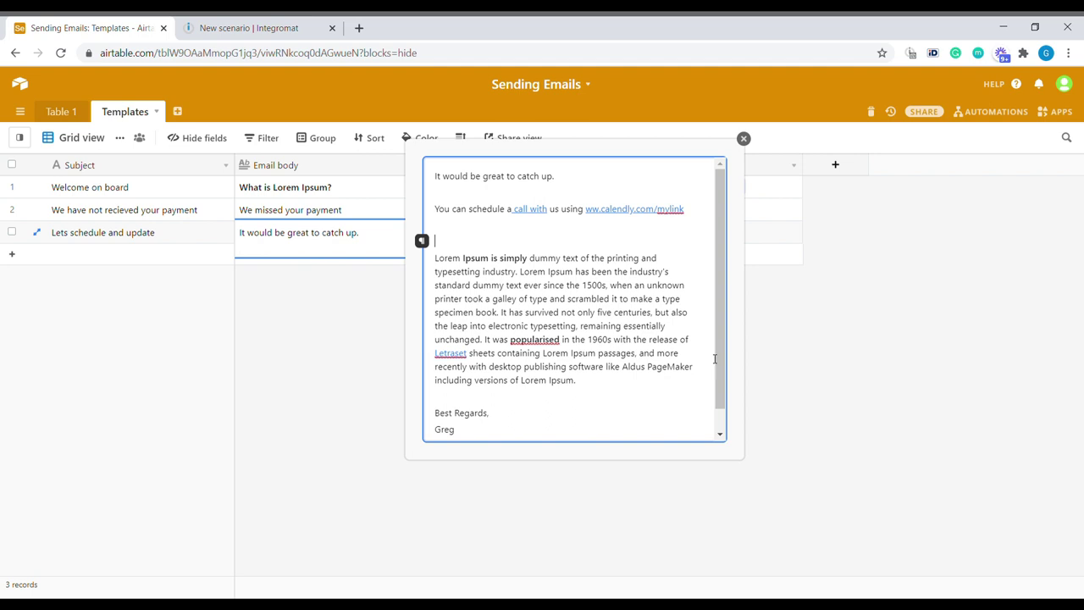
scroll(577, 410, "down", 1)
left_click(486, 427)
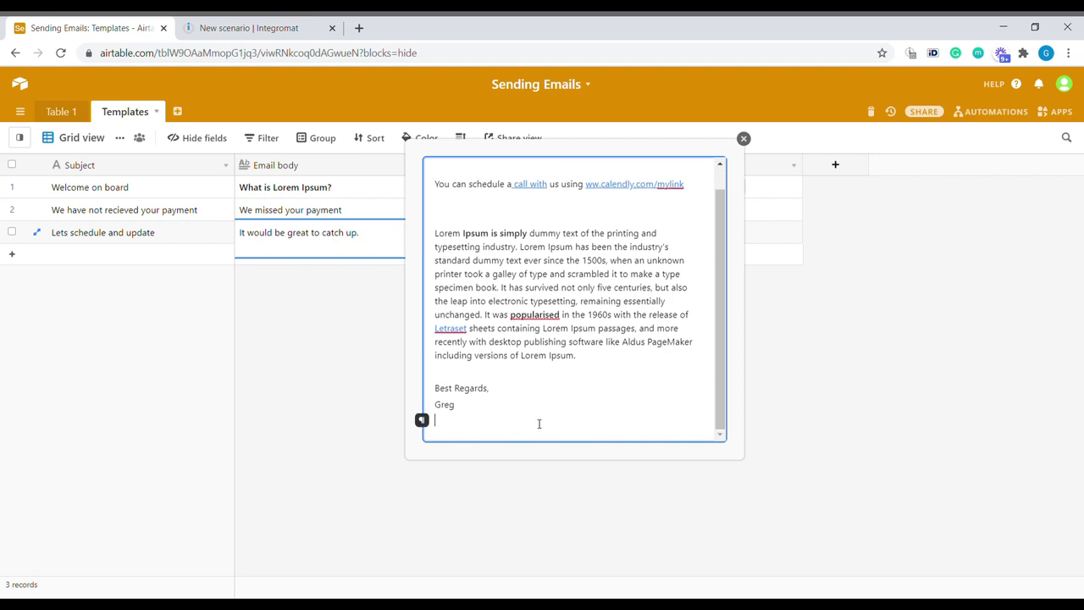
scroll(581, 353, "up", 1)
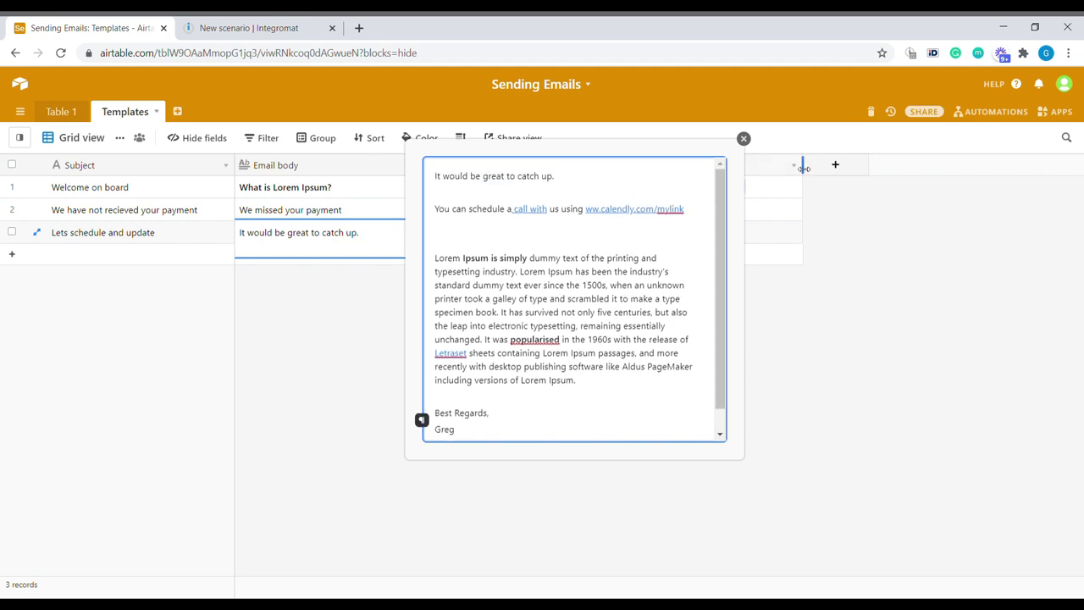
left_click(743, 138)
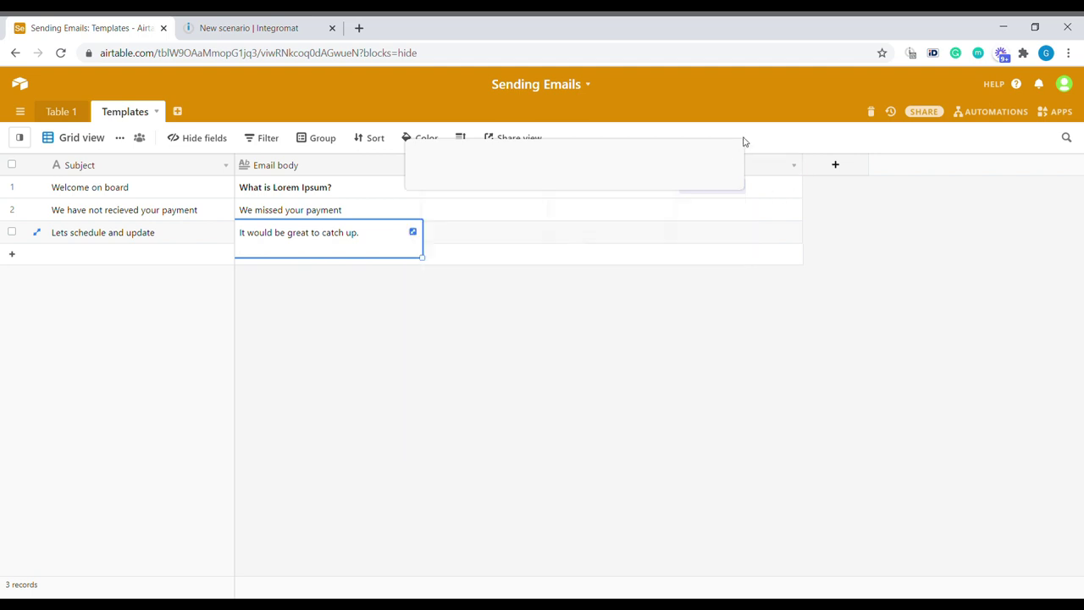
Step: Look over the first and second templates' full email bodies
left_click(119, 209)
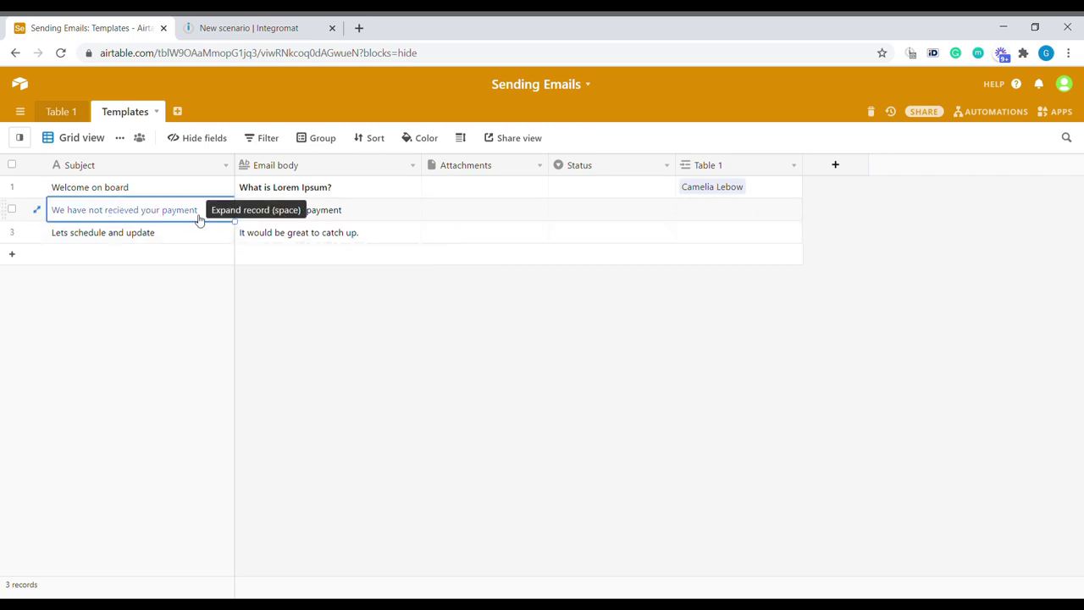
left_click(370, 219)
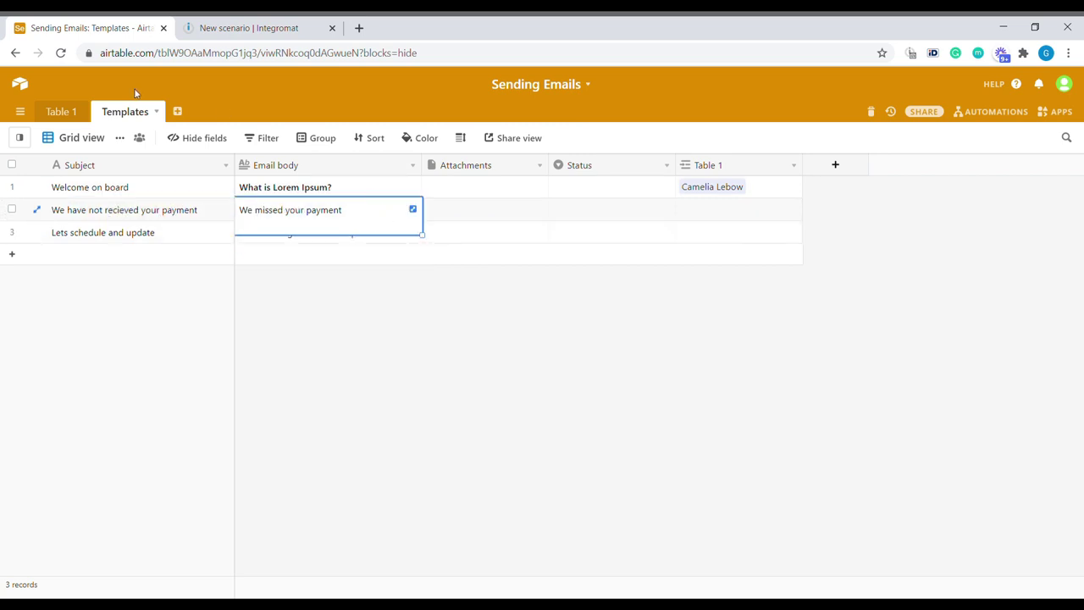
left_click(398, 187)
left_click(413, 186)
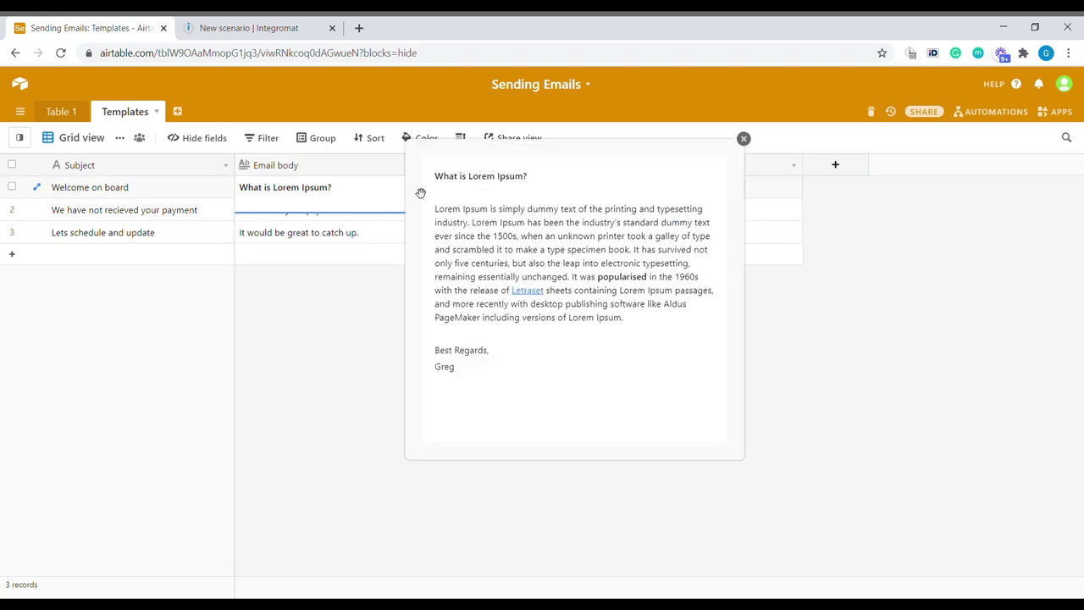
left_click(643, 265)
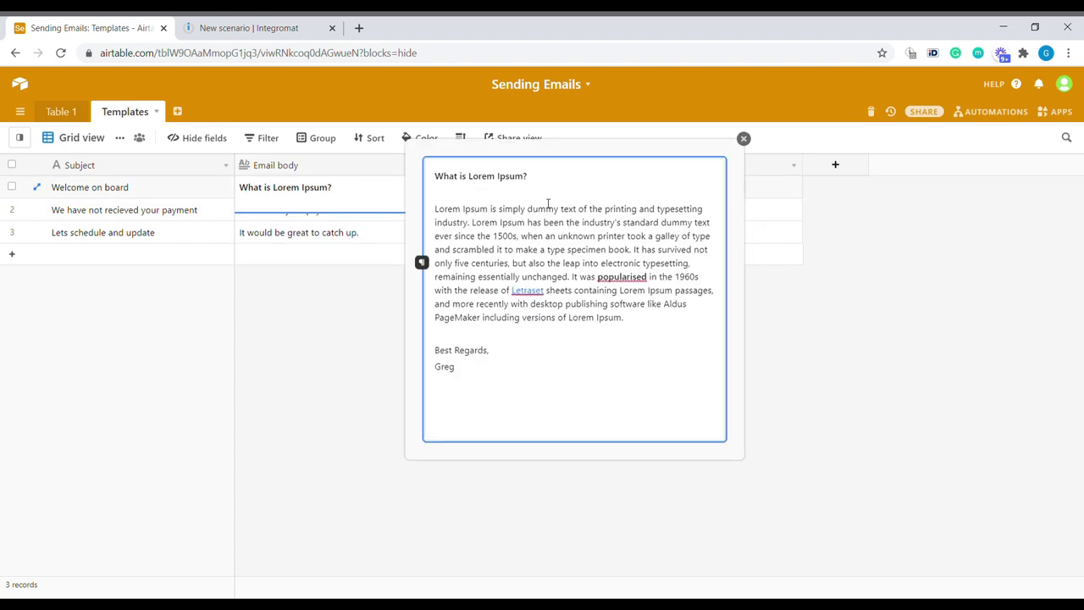
left_click(375, 222)
left_click(413, 209)
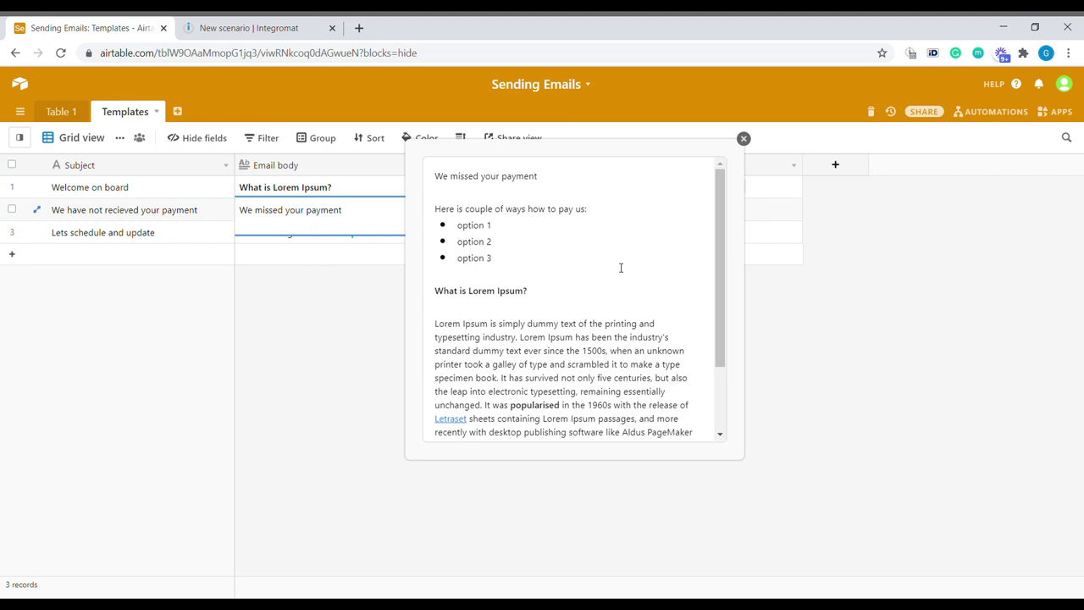
left_click(744, 138)
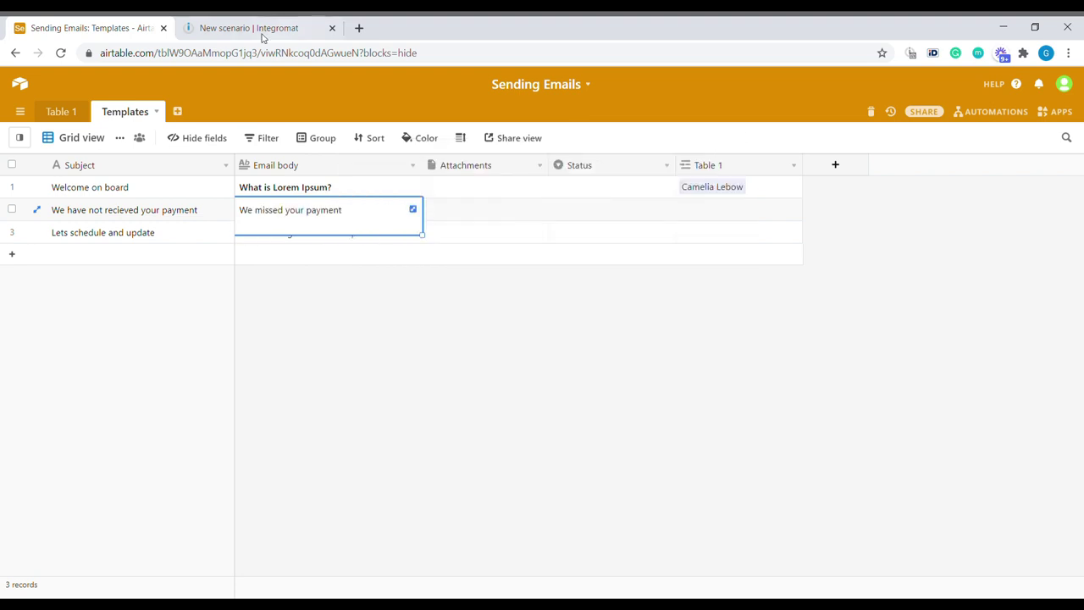
Step: In Table 1, link row 2's Email to send to 'Lets schedule and update' and check its filled fields
left_click(61, 112)
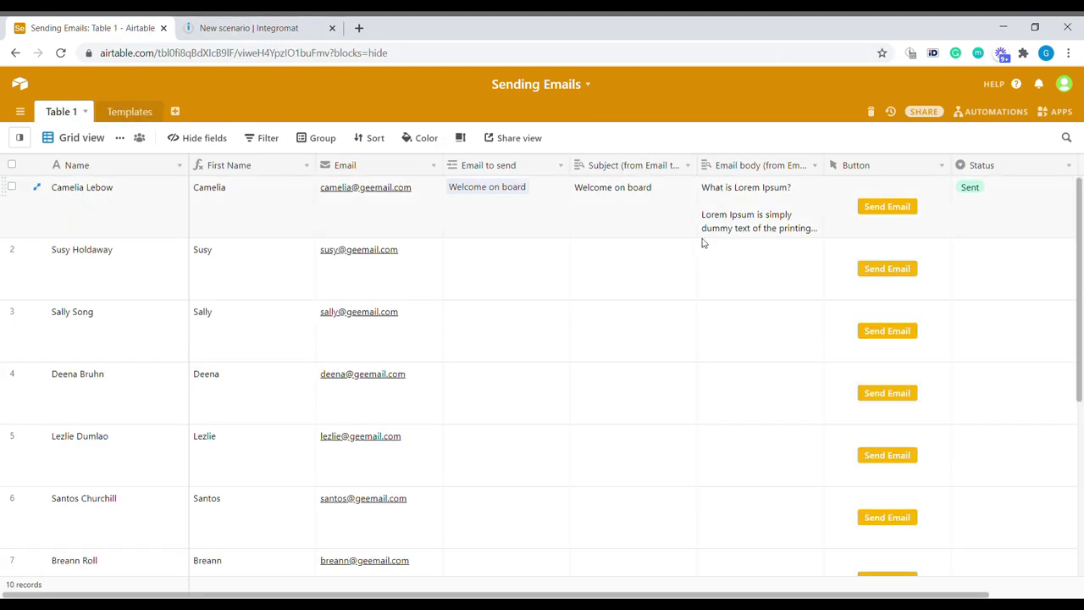
left_click(483, 337)
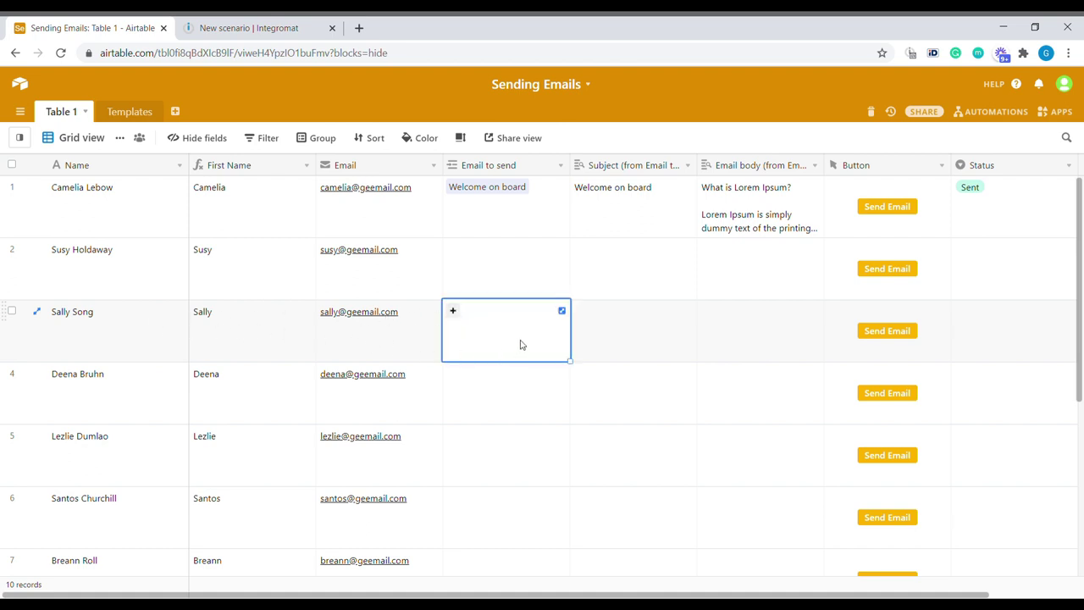
left_click(467, 265)
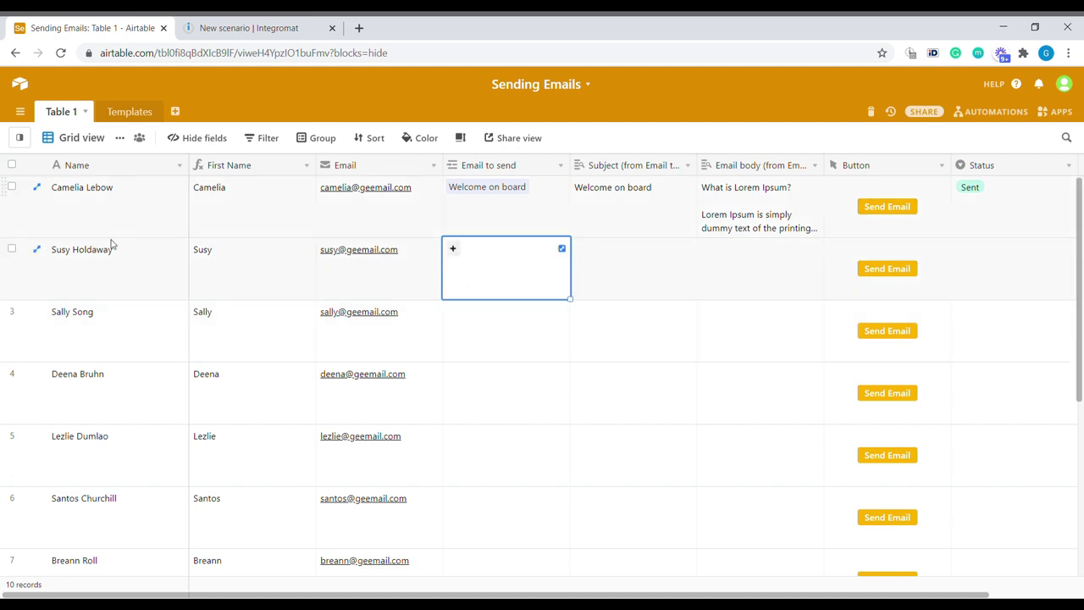
left_click(455, 250)
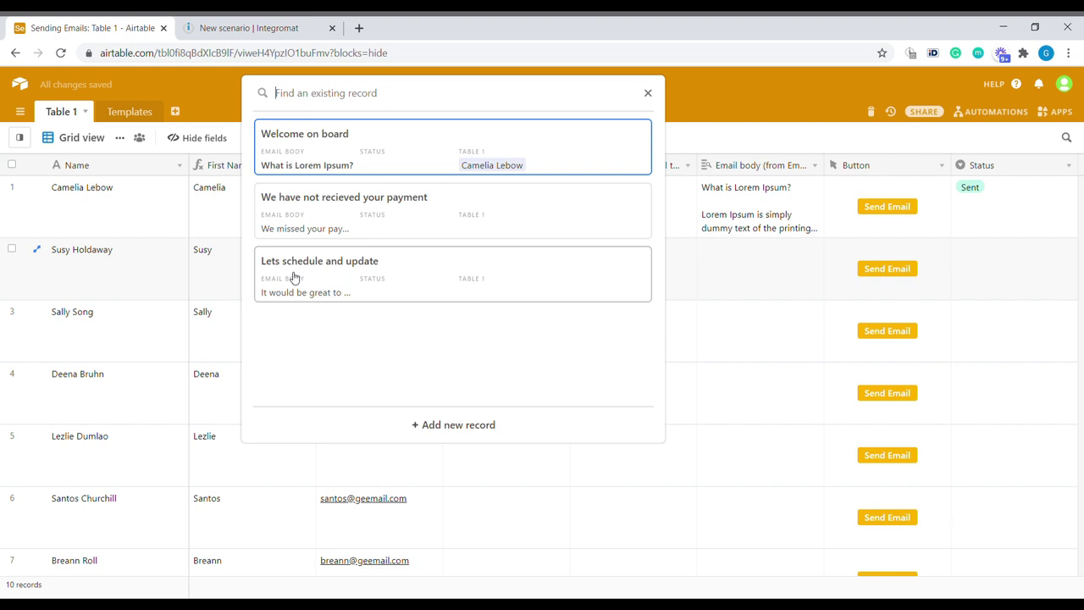
left_click(379, 284)
left_click(613, 310)
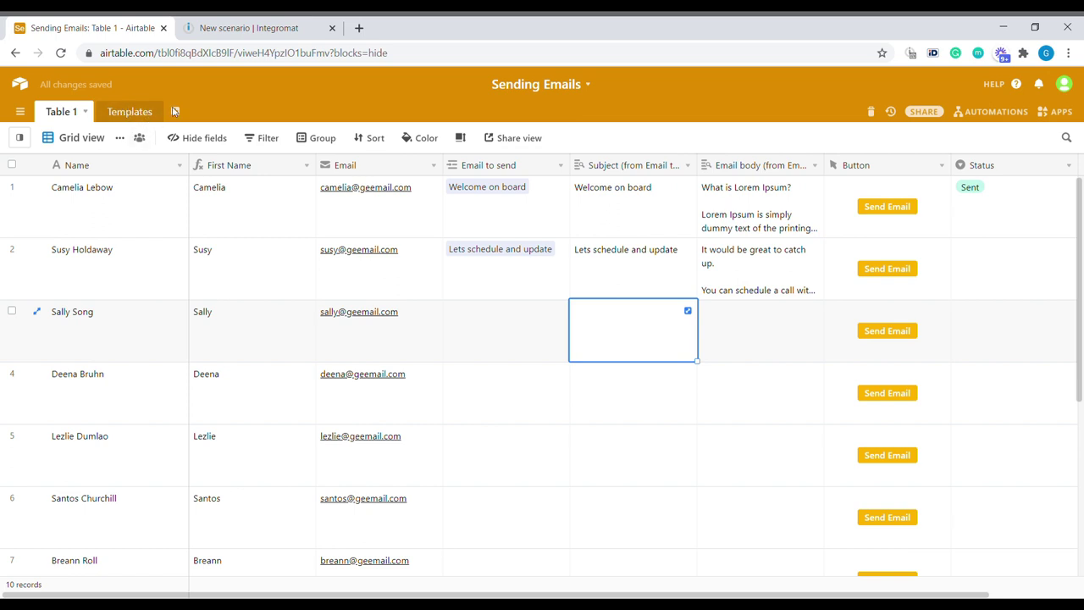
left_click(633, 286)
left_click(751, 272)
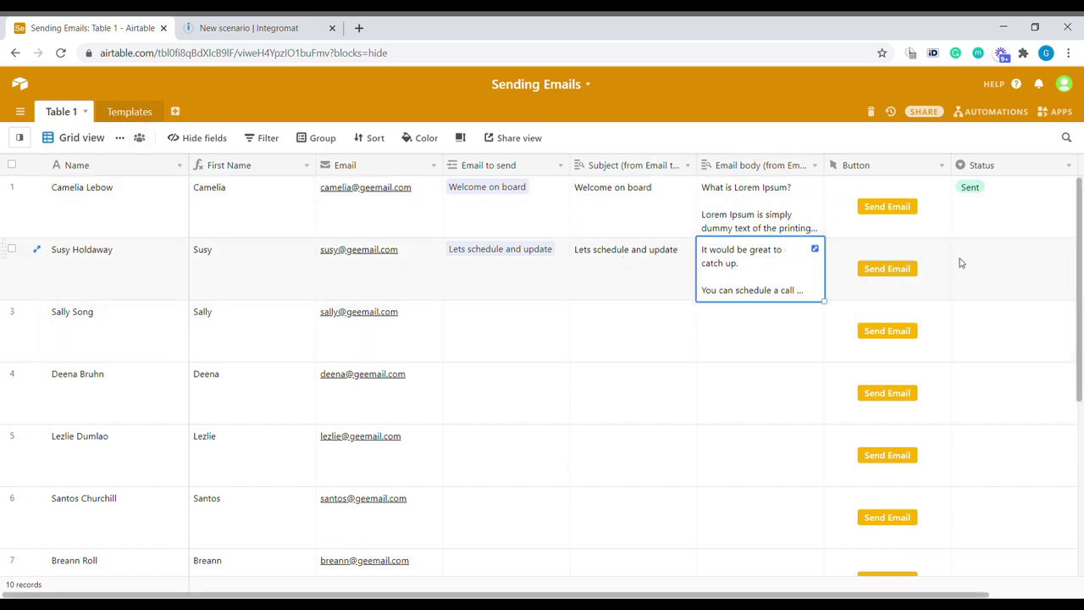
left_click(935, 268)
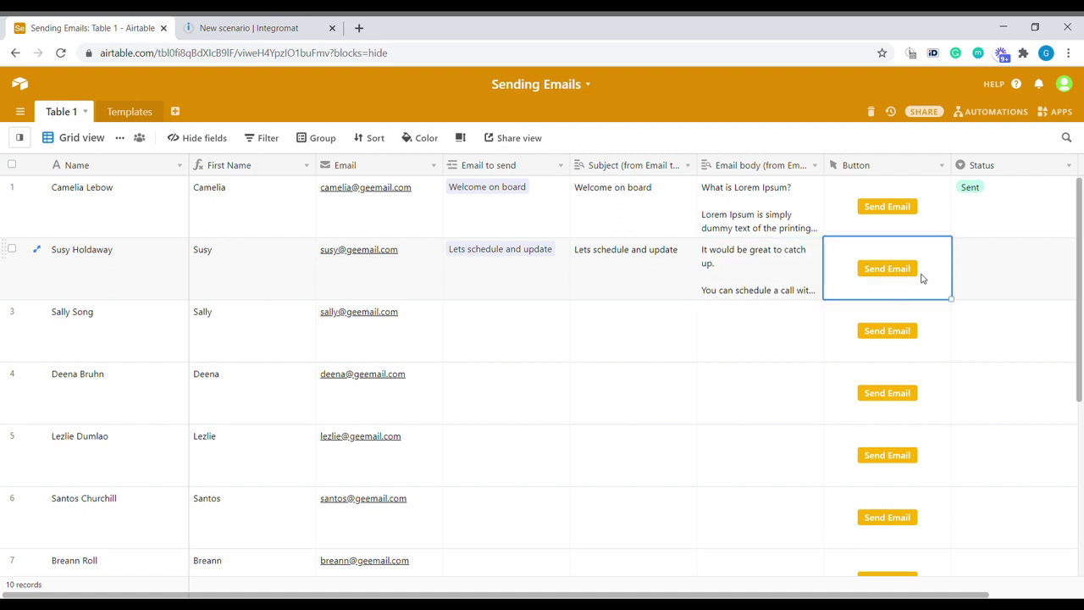
Step: Inspect the Status field settings without changes, then trigger row 2's send so Status reads Sent
key("Right")
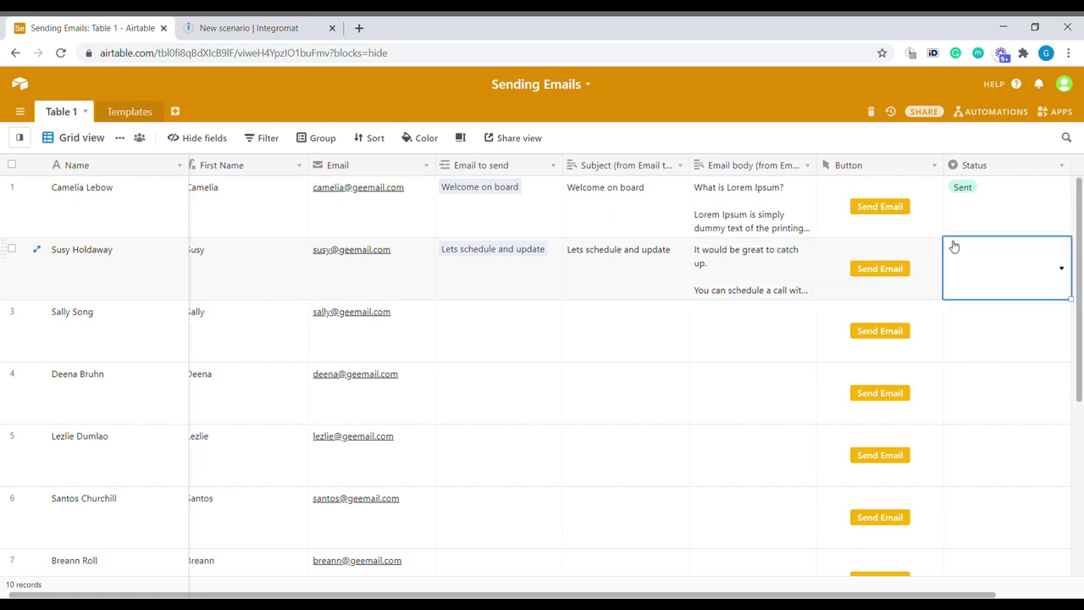
left_click(1063, 166)
left_click(1033, 188)
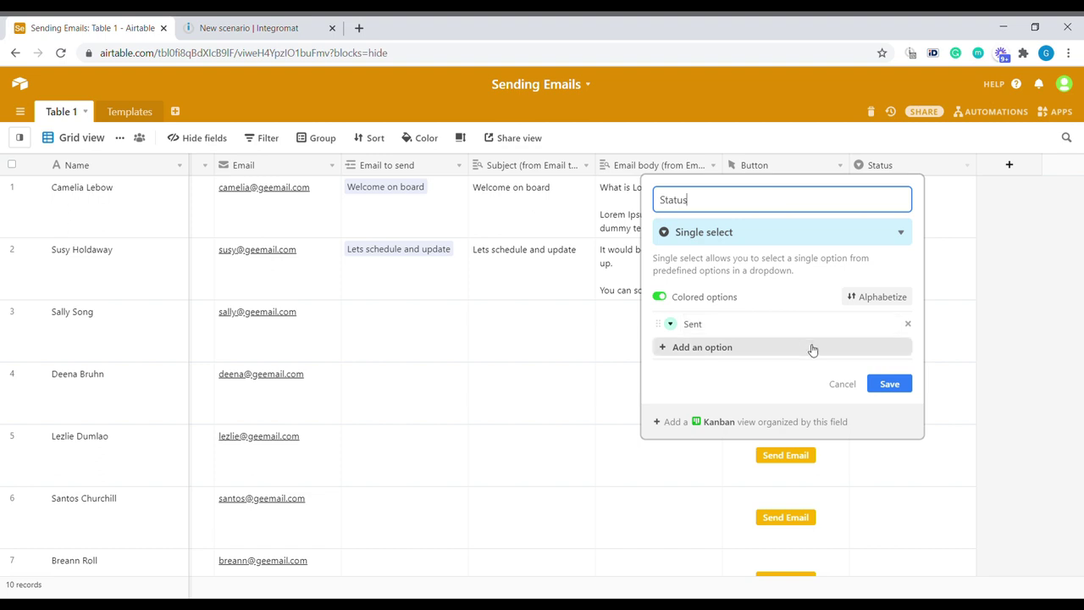
left_click(843, 384)
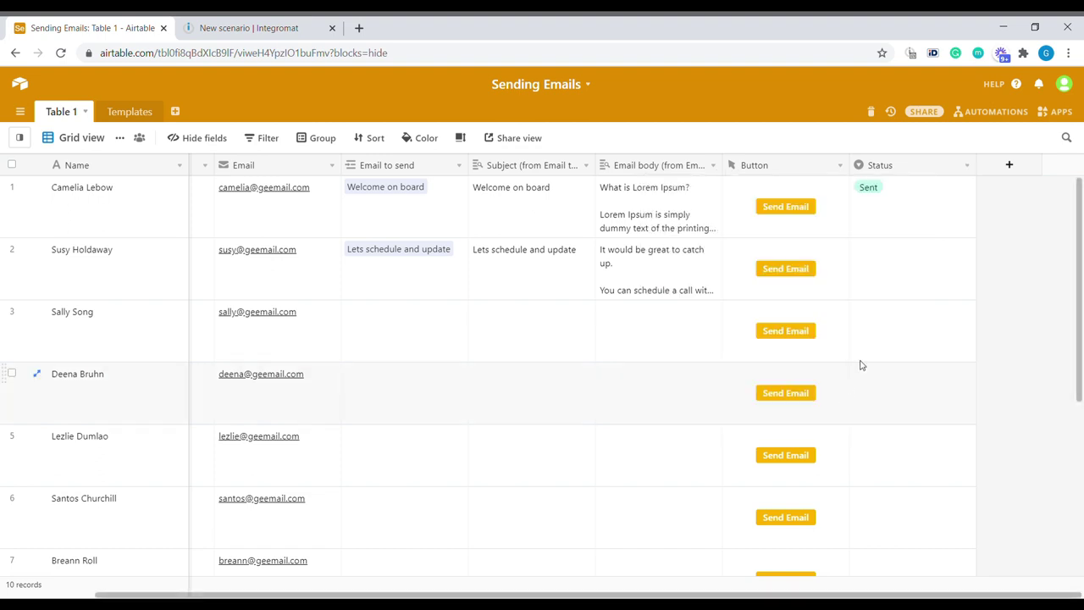
left_click(882, 272)
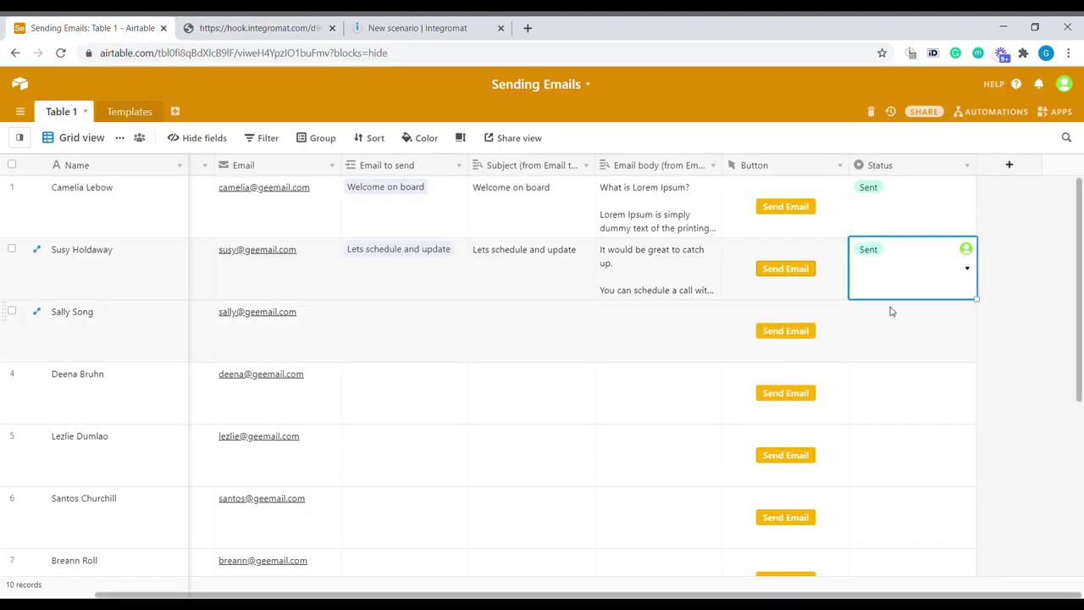
left_click(824, 286)
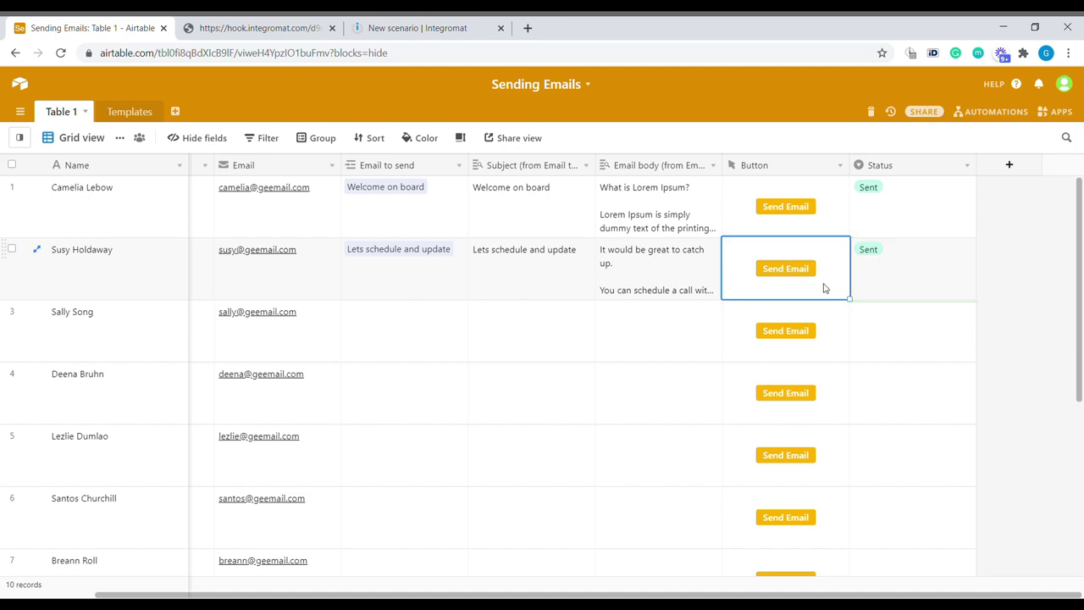
Step: Create a new Button-type field named 'New Button'
right_click(757, 167)
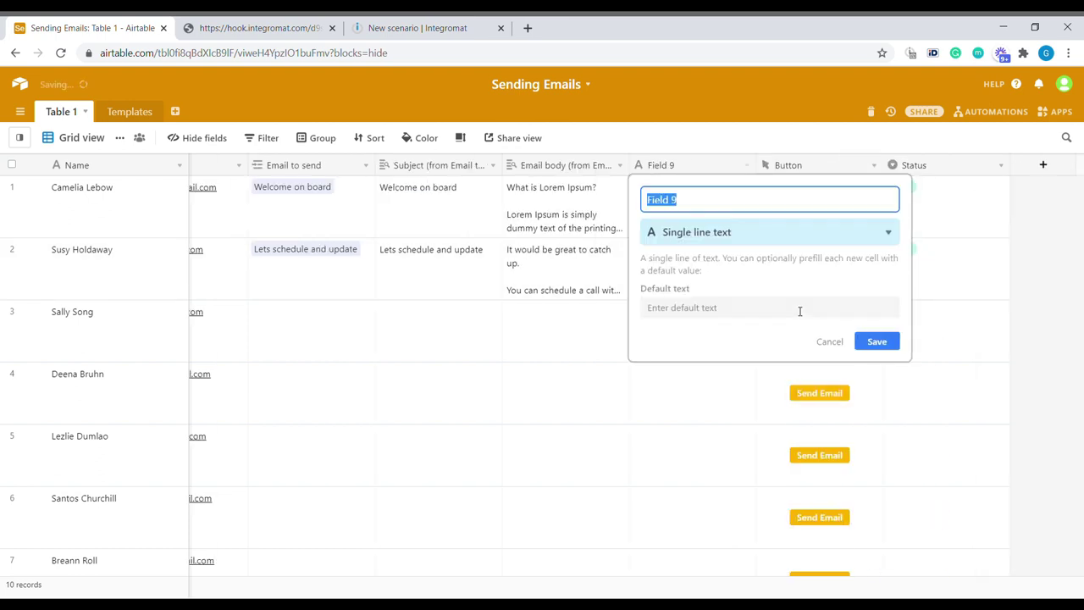
type("Ne")
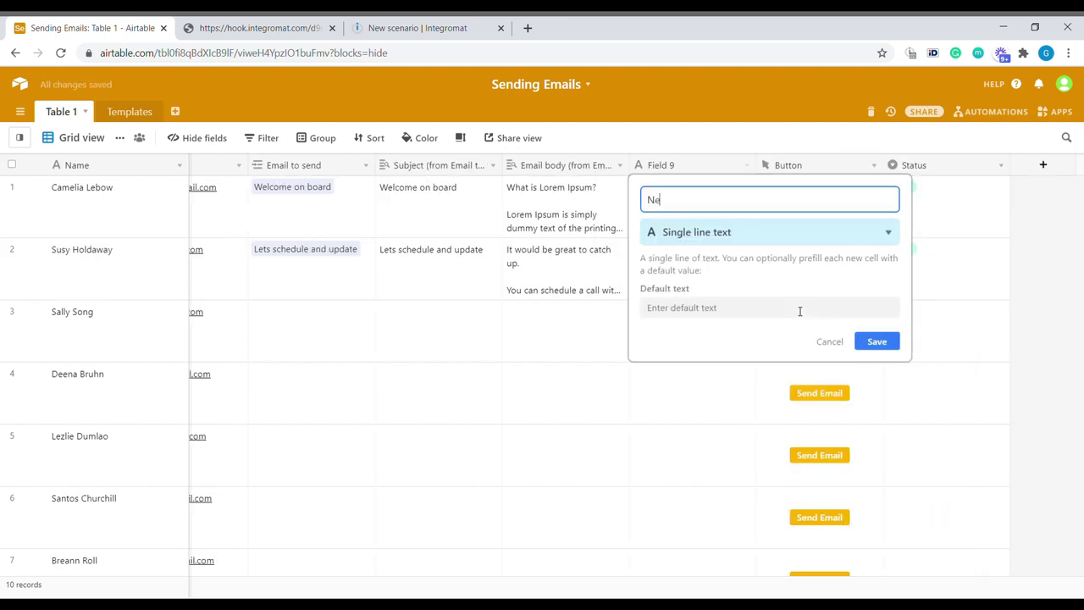
type("w Button")
left_click(723, 234)
type("bu")
left_click(727, 261)
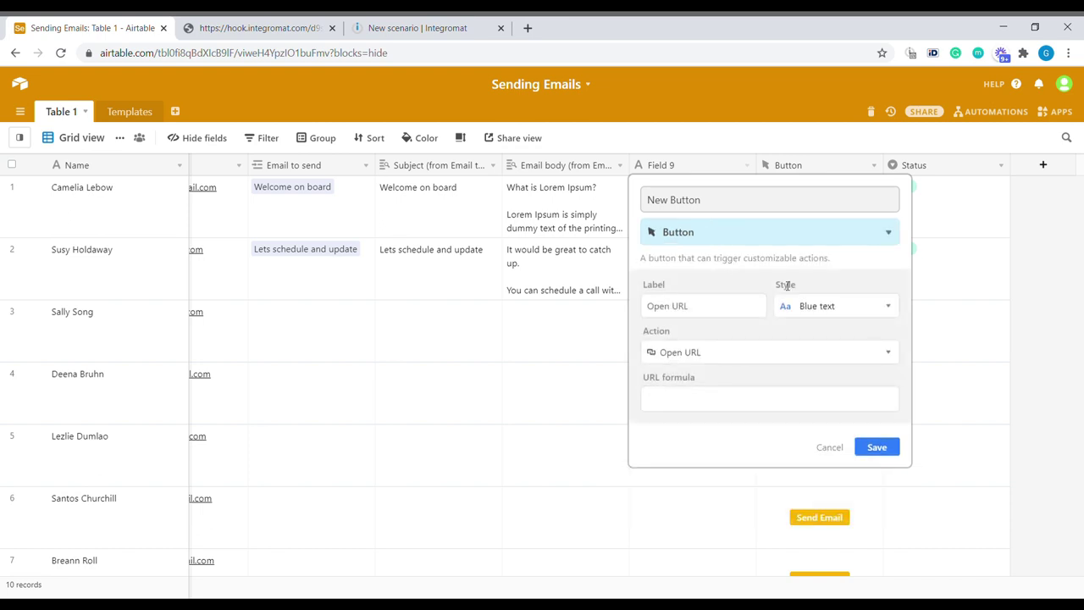
Step: Give the button the Solid pink style and the label 'Send Email'
left_click(852, 313)
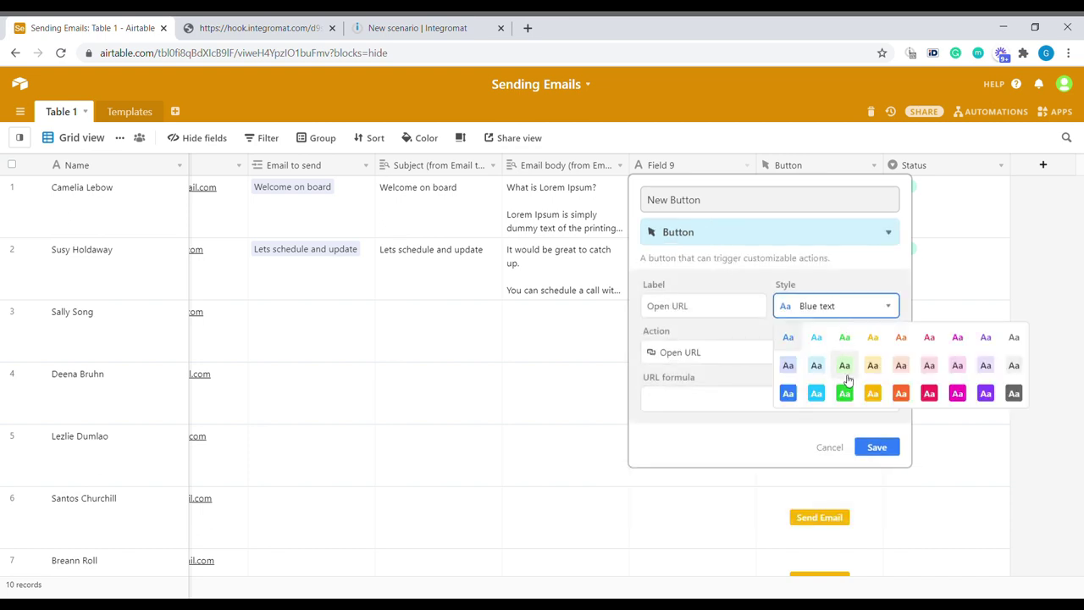
left_click(957, 393)
triple_click(745, 309)
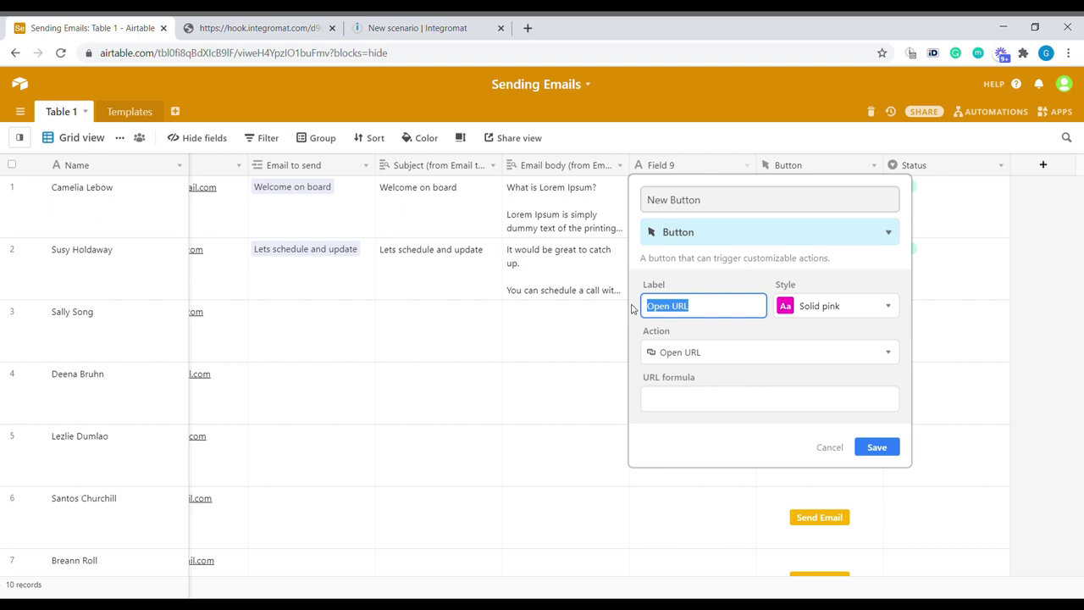
type("Send Email")
left_click(693, 399)
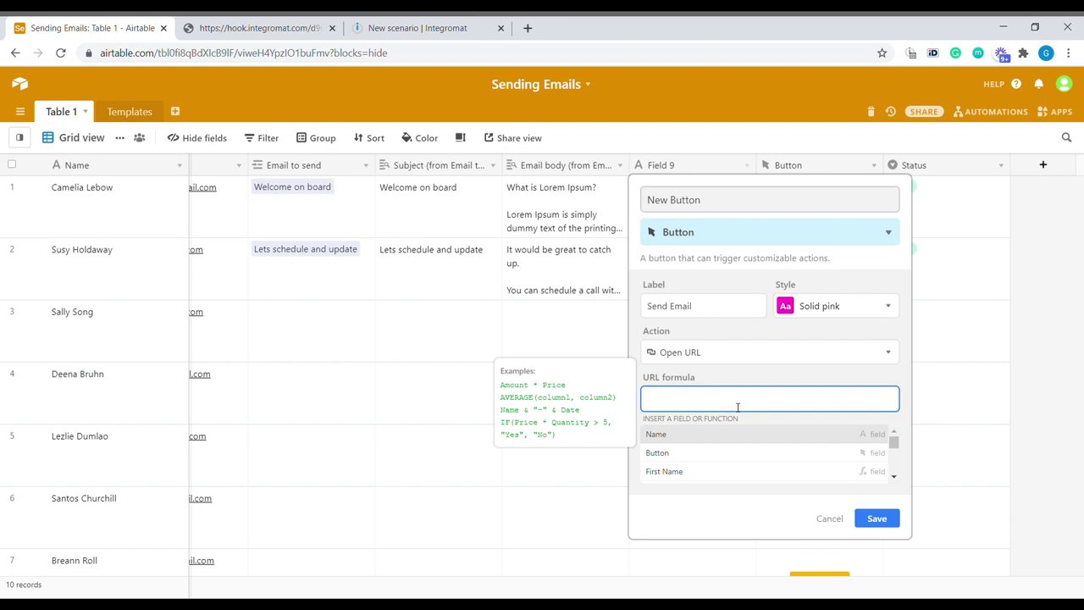
Step: Add a Webhooks Custom webhook trigger to the new Integromat scenario
left_click(431, 30)
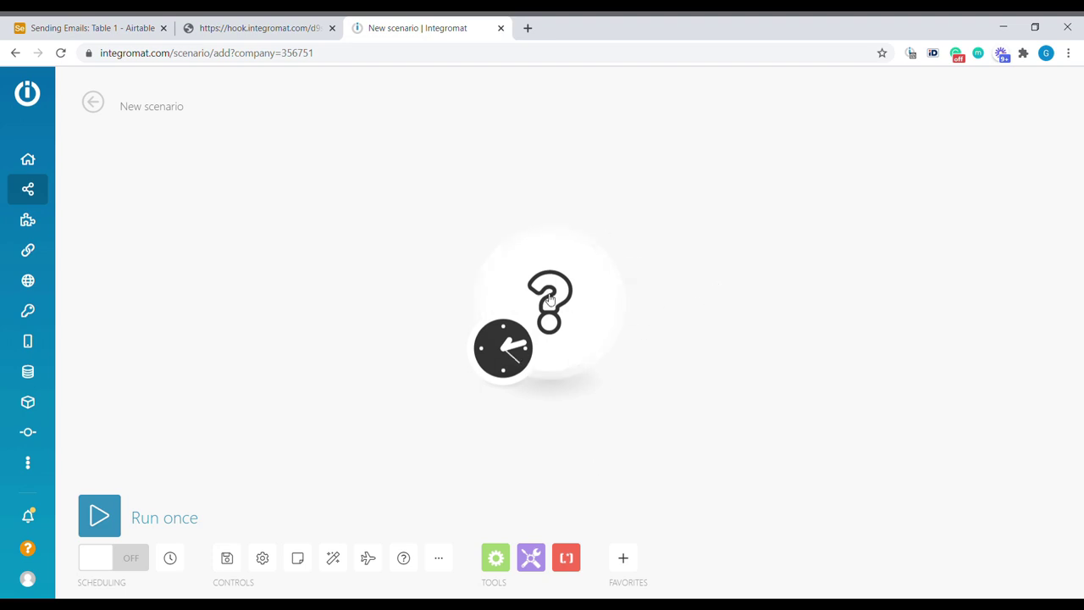
mouse_move(574, 293)
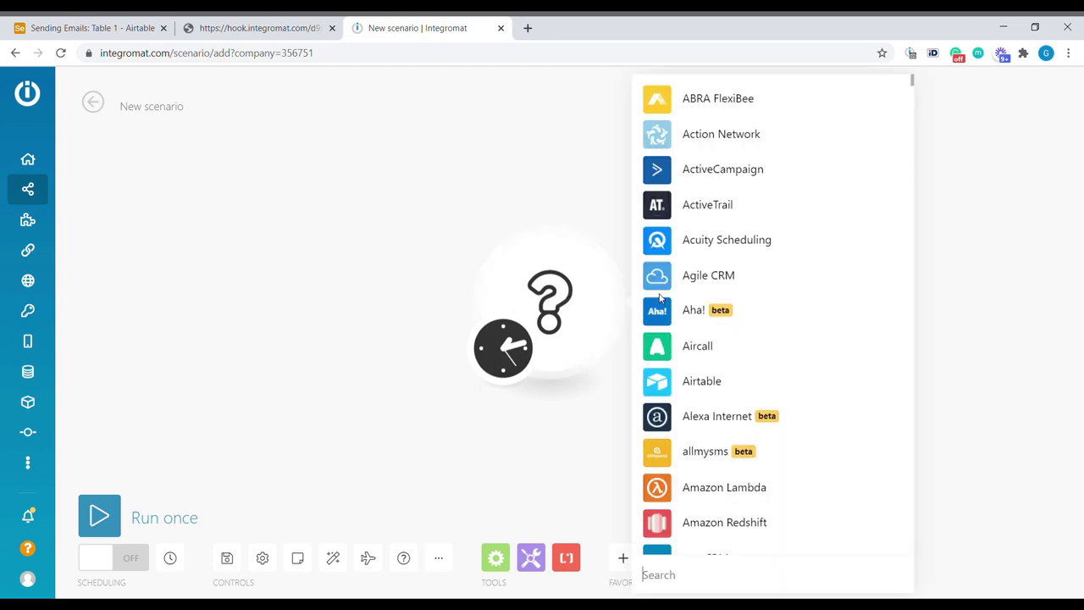
type("webhook")
scroll(728, 381, "down", 5)
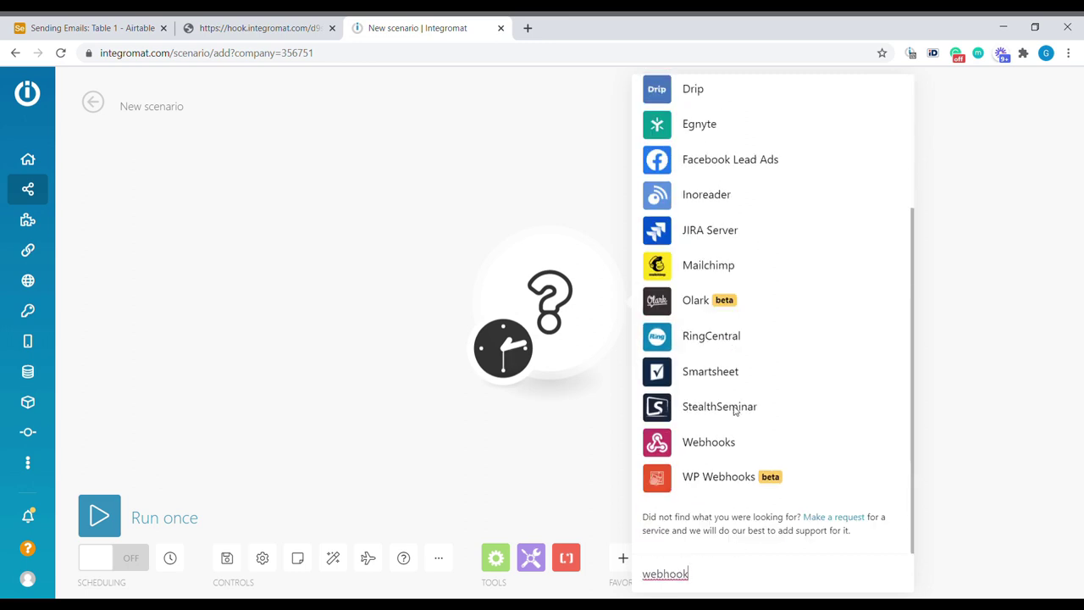
left_click(724, 445)
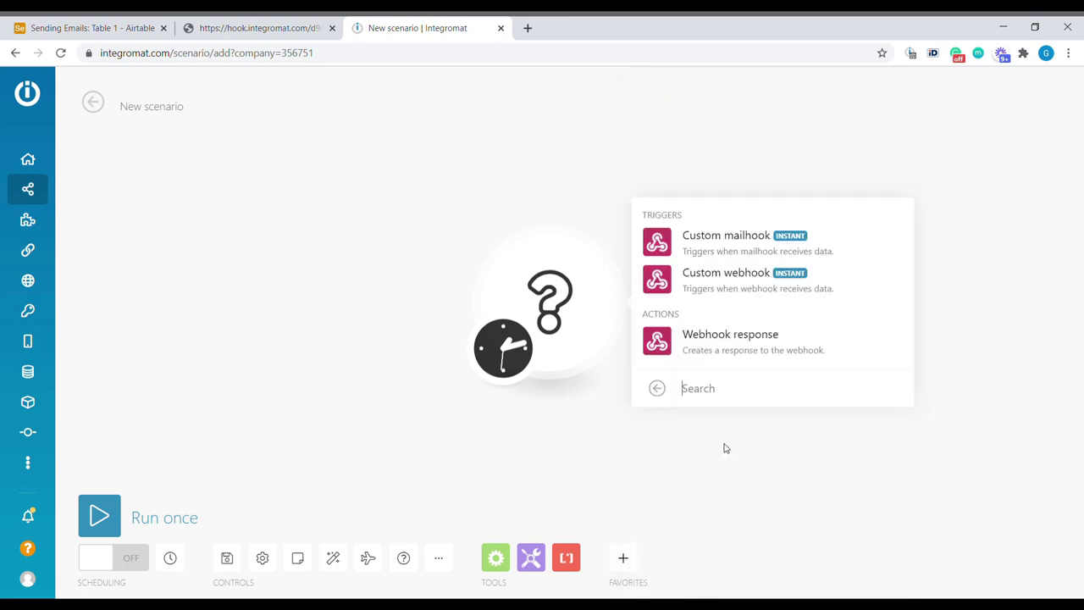
left_click(733, 290)
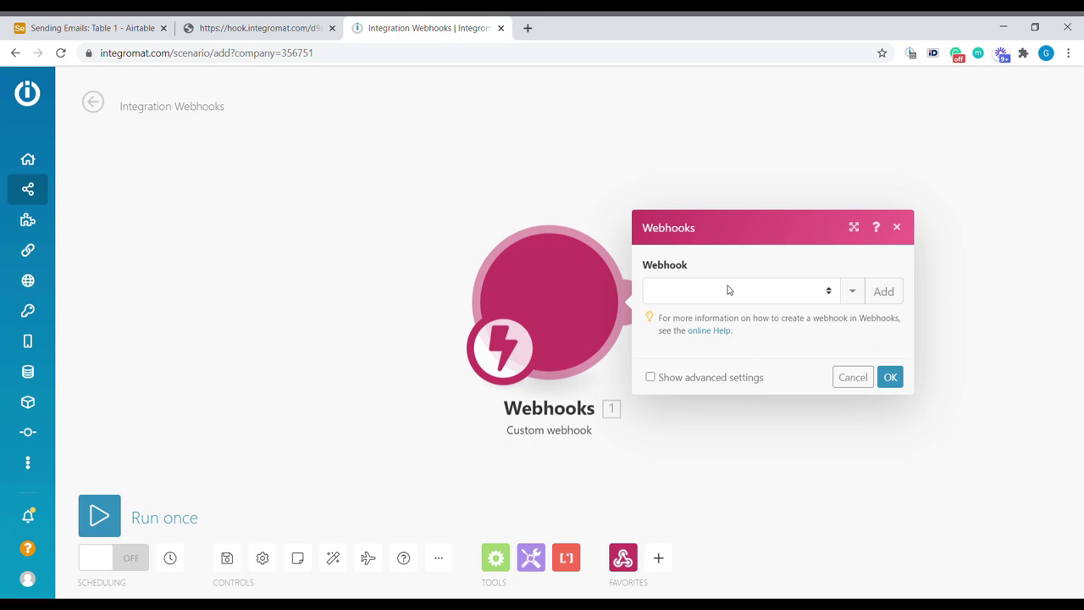
Step: Create a webhook named 'Send emails from Airtable' and copy its address
left_click(883, 291)
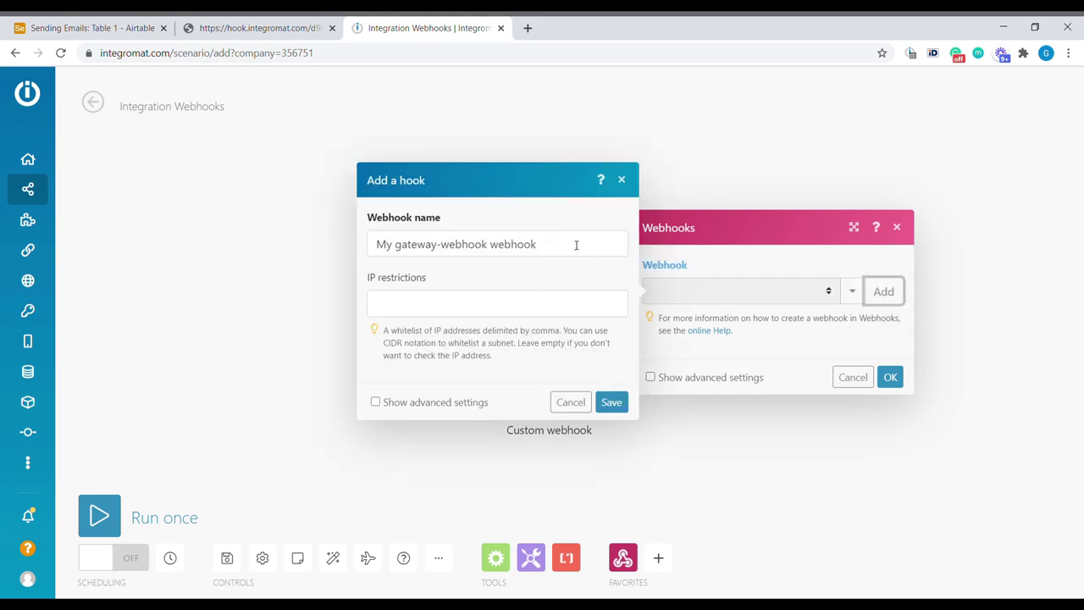
left_click_drag(576, 245, 365, 244)
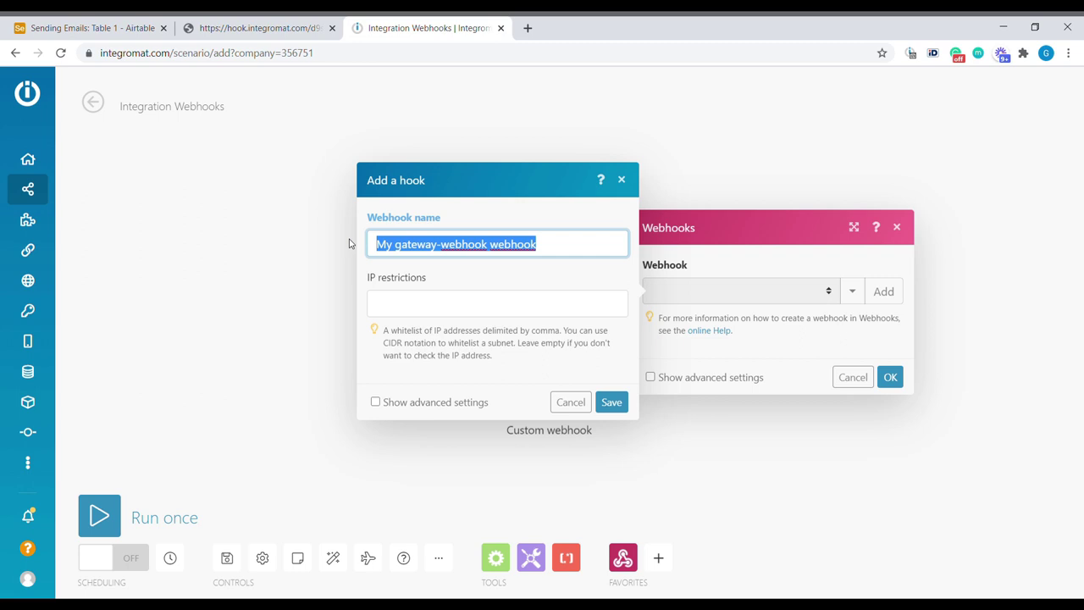
type("Send emails from Airtable")
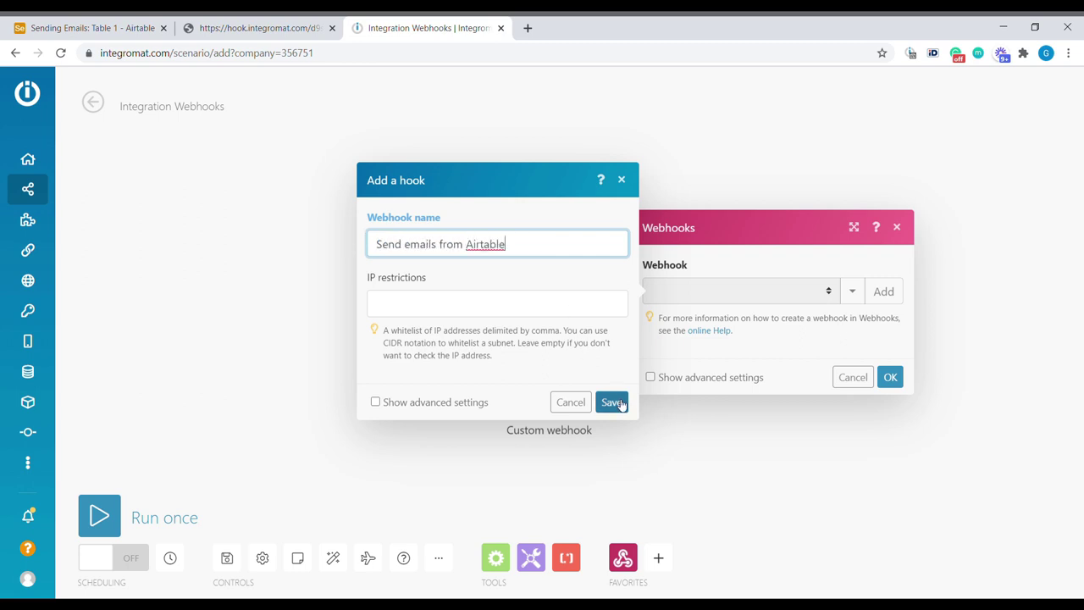
left_click(611, 402)
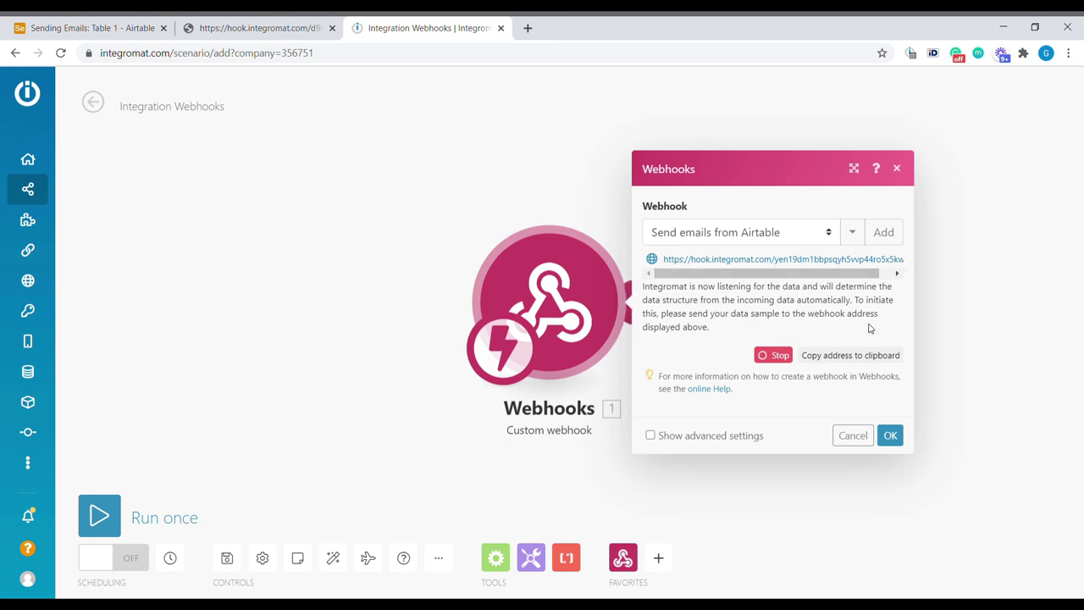
left_click(862, 359)
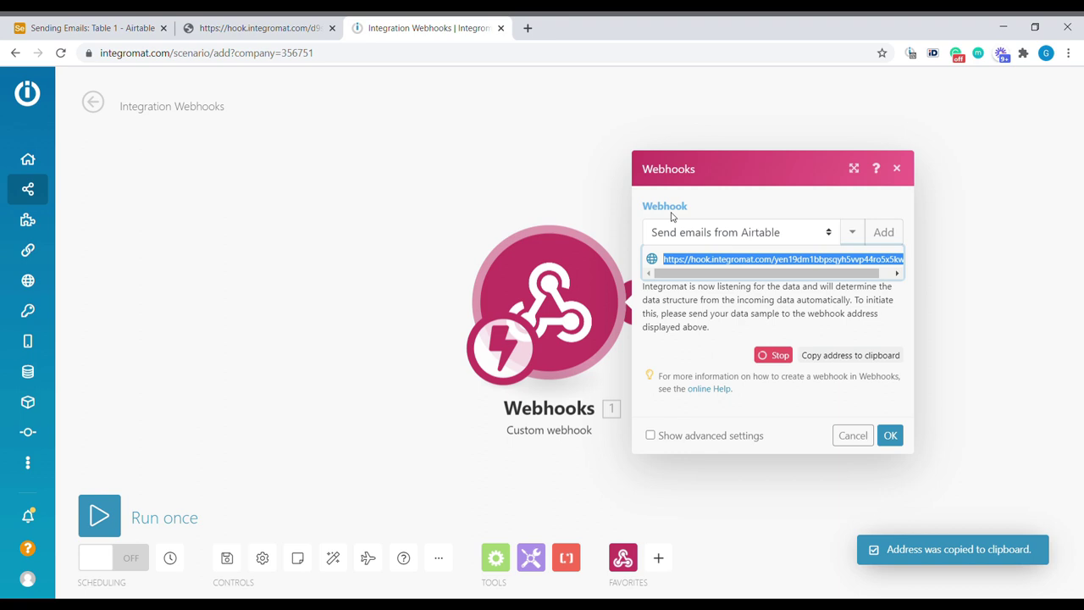
Step: Set the URL formula to the quoted webhook URL plus ?recordId=" & RECORD_ID(), and save the field
left_click(93, 28)
left_click(693, 399)
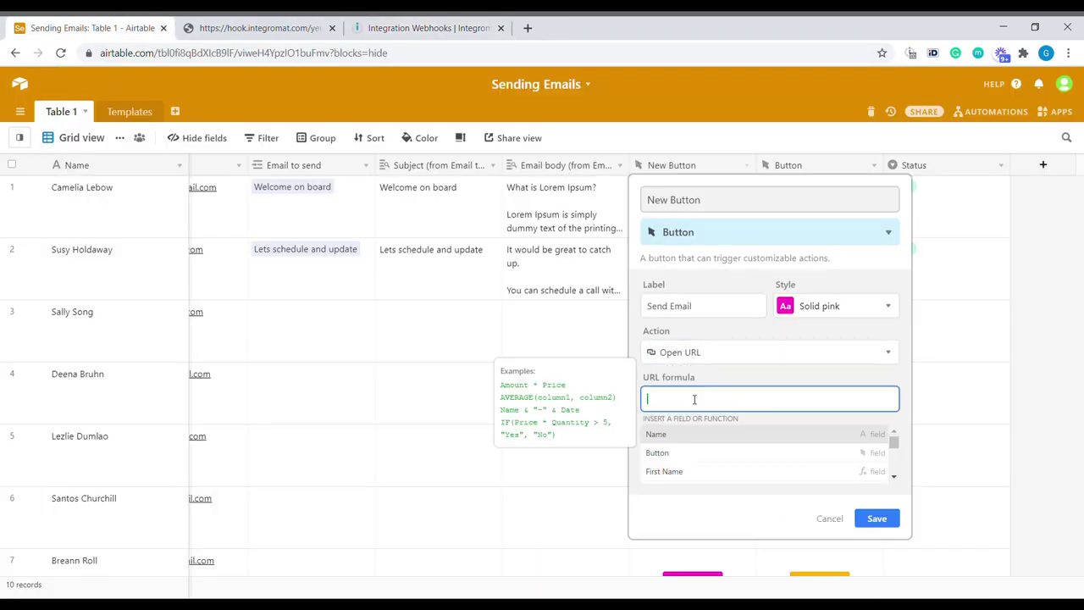
type("\"")
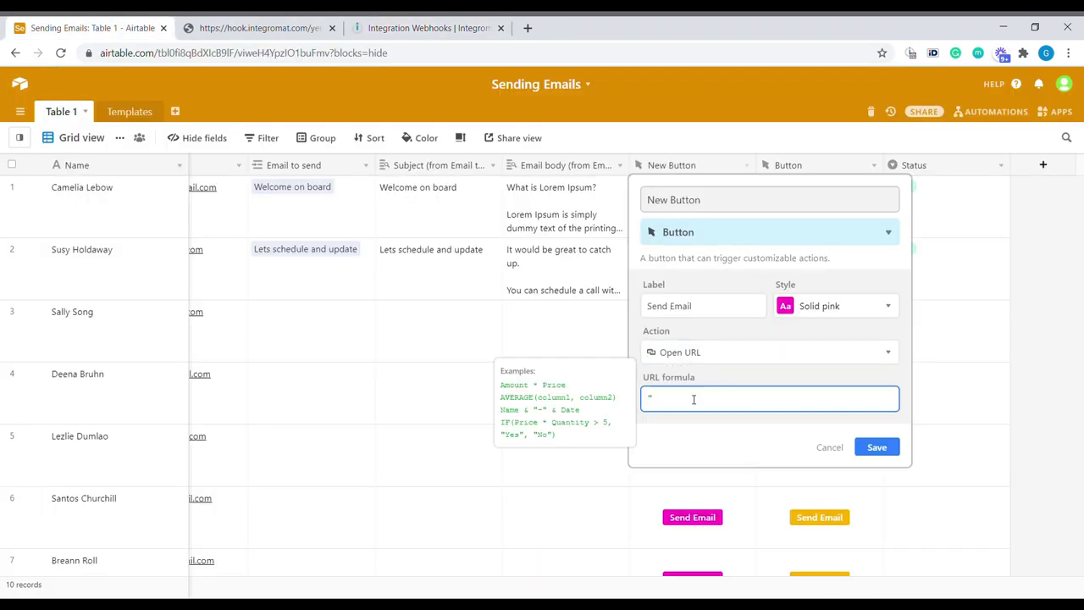
key("ctrl+v")
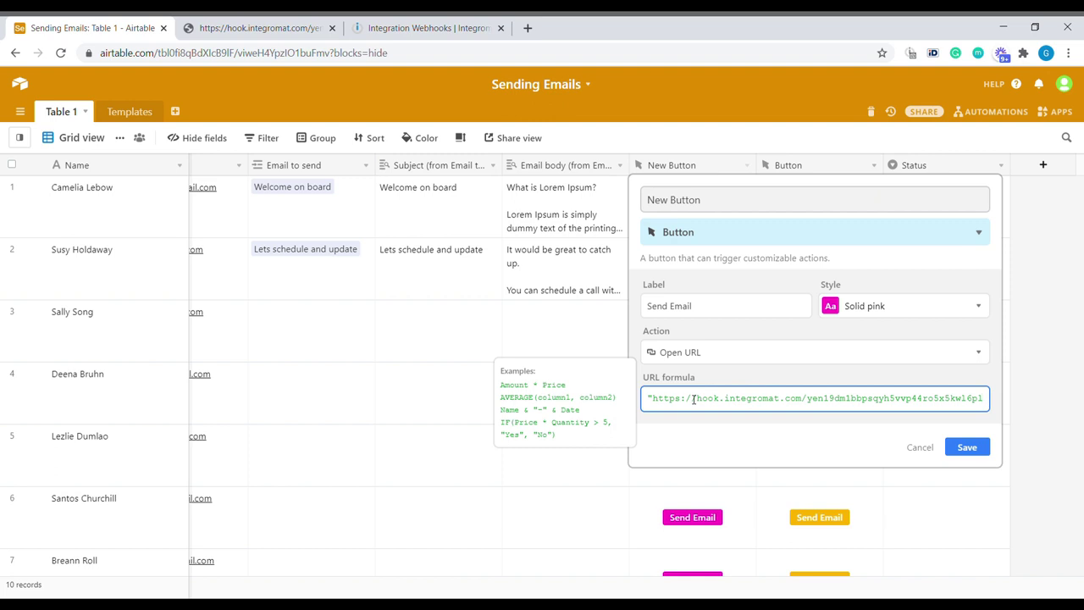
type("\"")
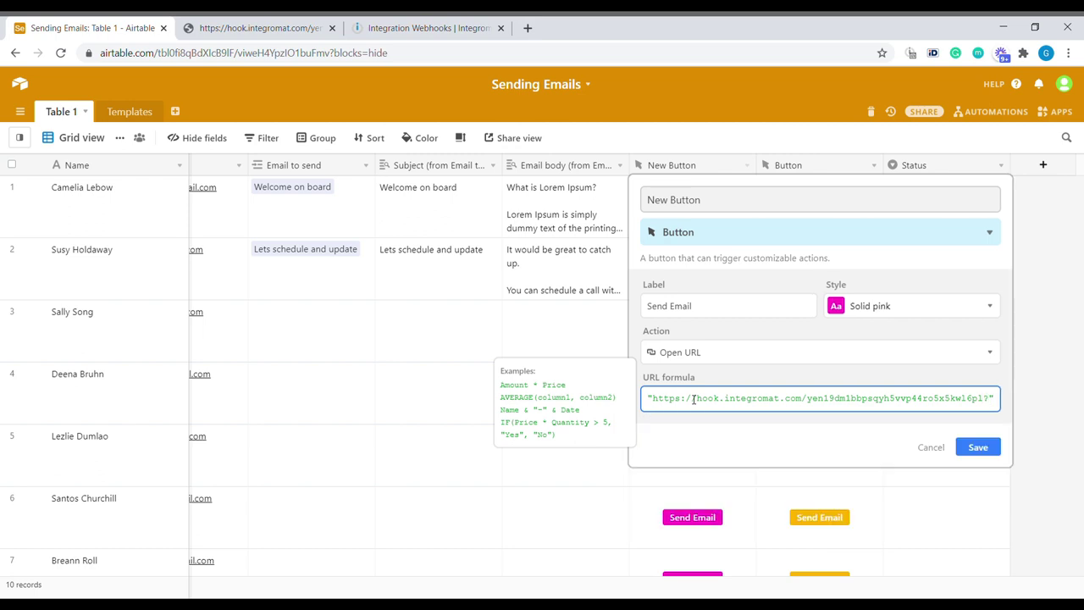
type("recordId=")
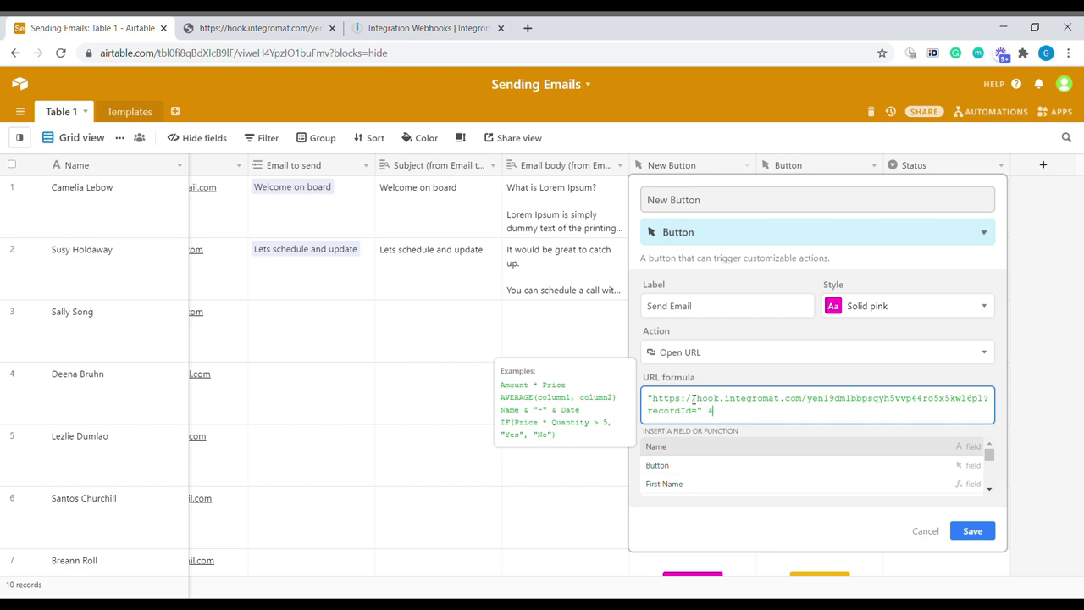
type(" & re")
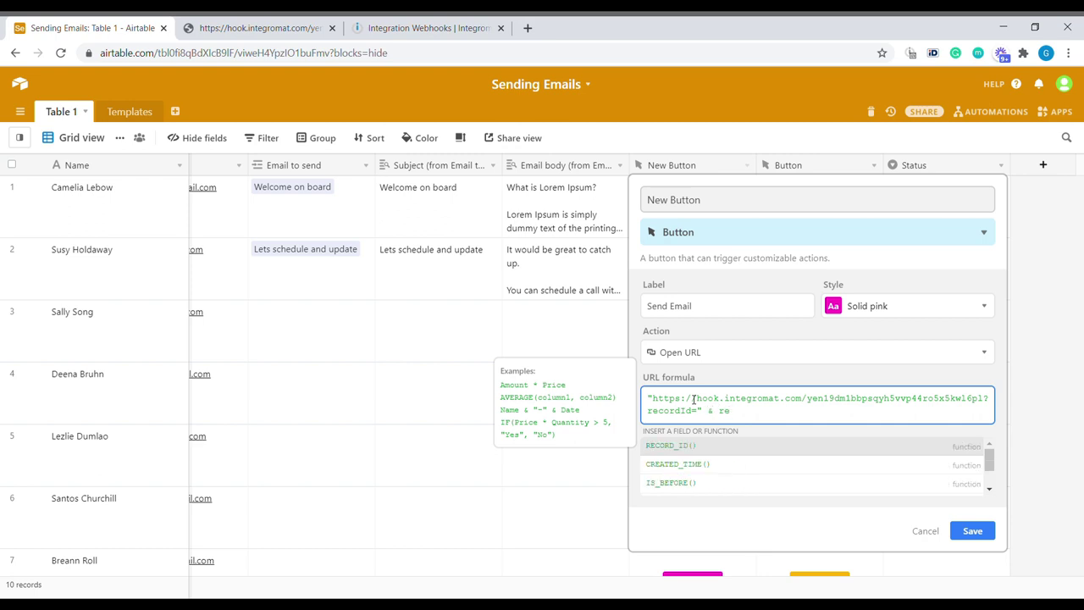
key("Return")
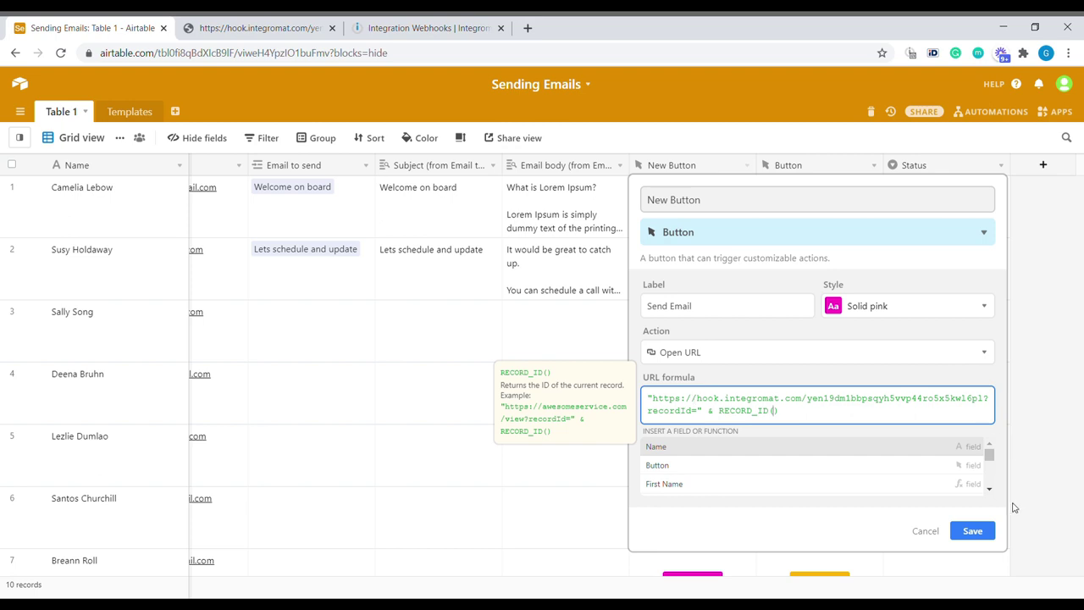
left_click(986, 530)
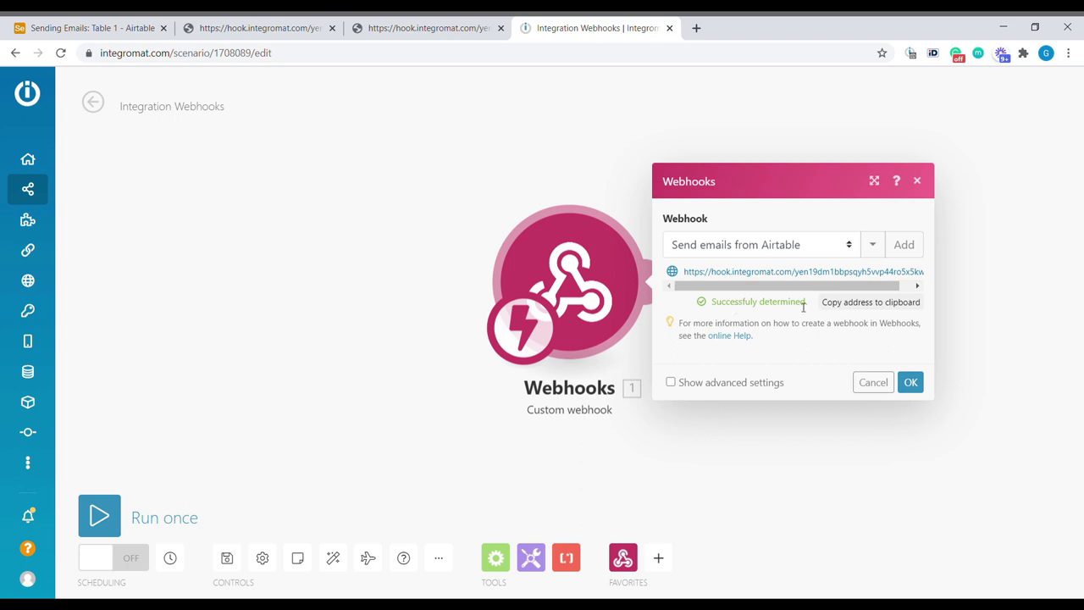
Step: Run the Integromat scenario once, then press row 2's Send Email button in Airtable
left_click(906, 381)
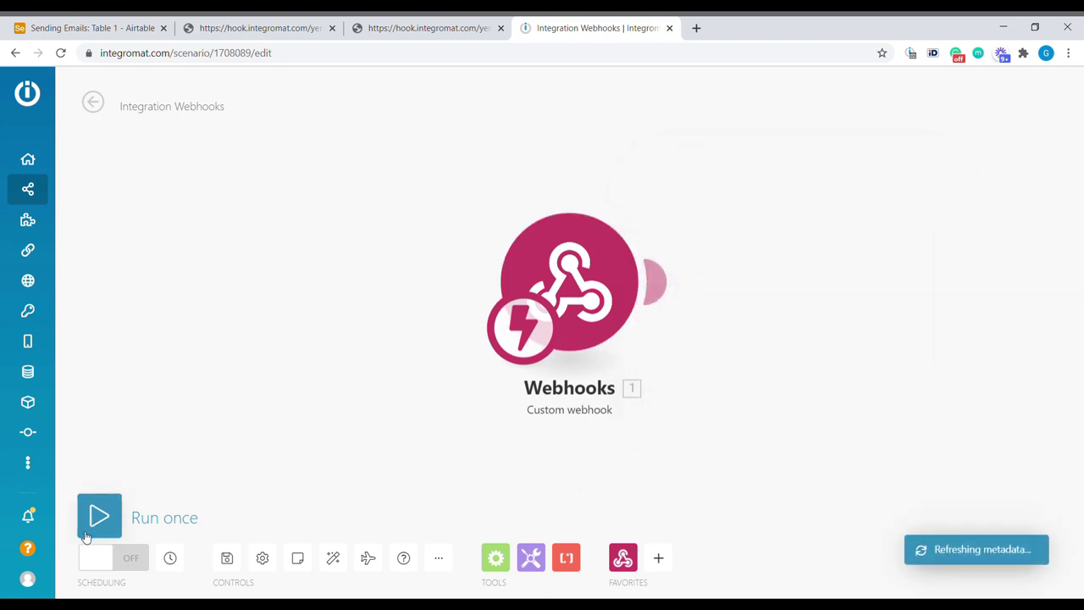
left_click(133, 504)
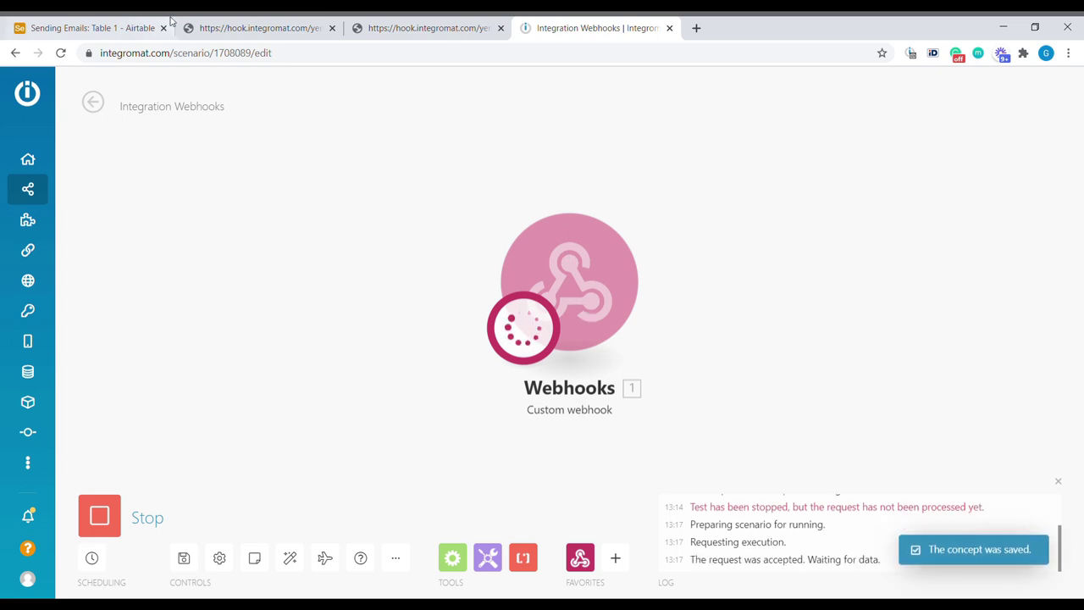
left_click(138, 25)
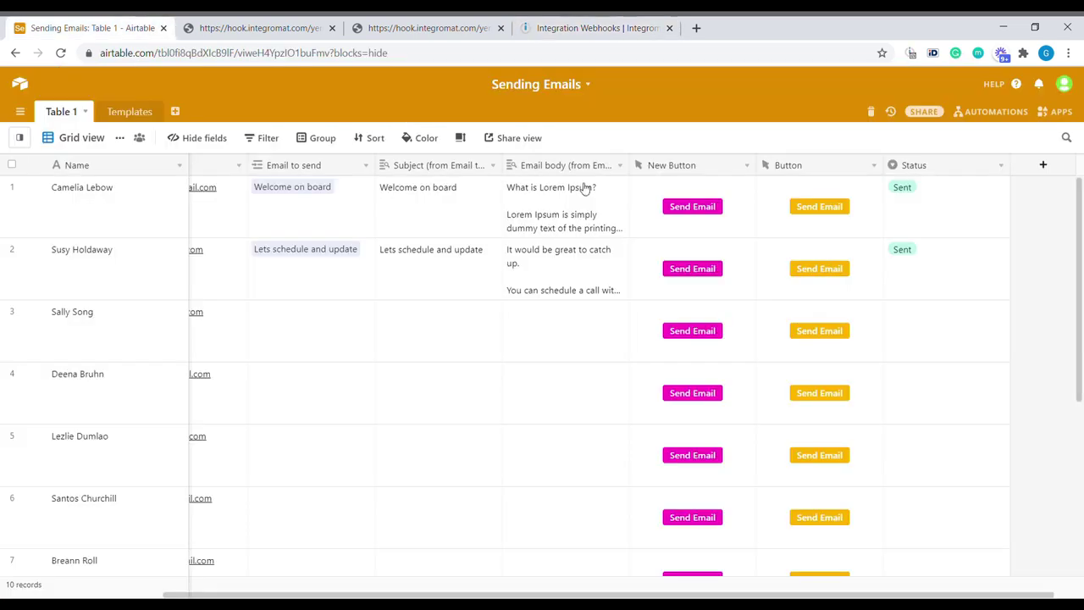
left_click(692, 269)
Step: Check the webhook's received bundle with the record ID, then close its output details
left_click(712, 26)
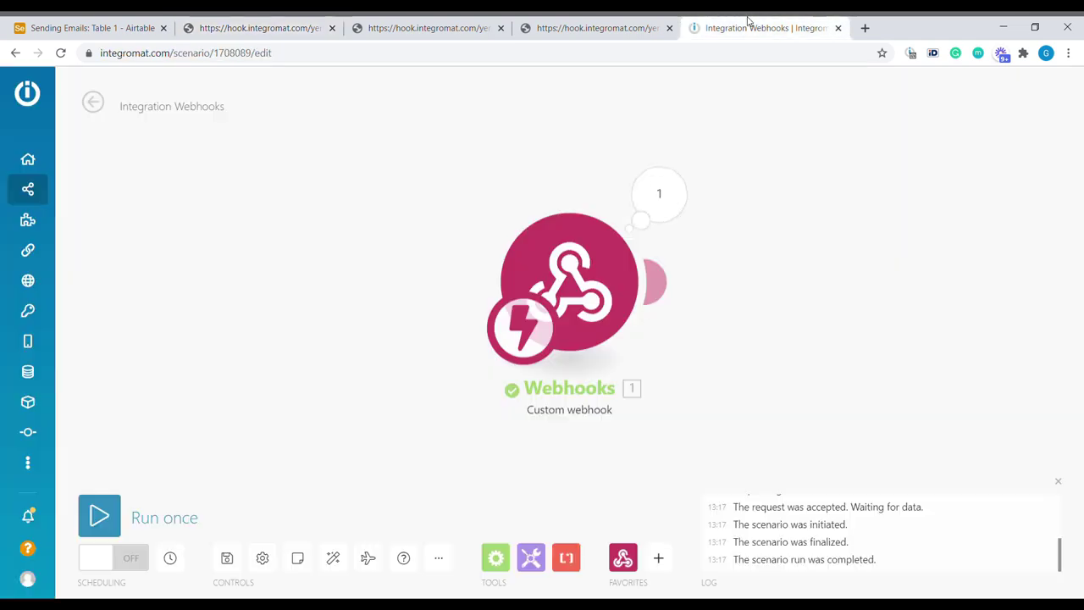
left_click(659, 195)
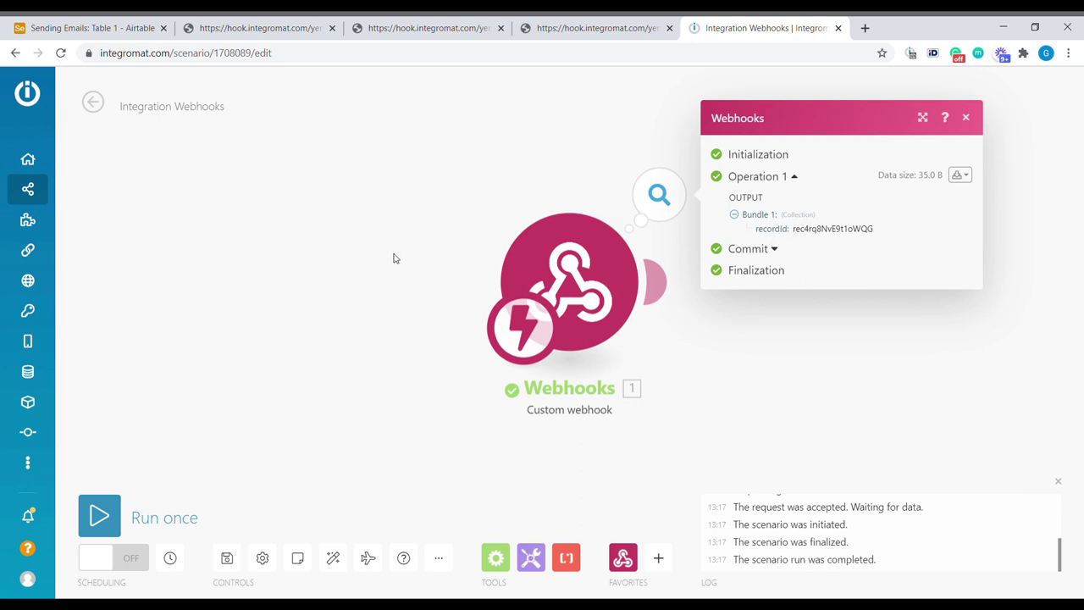
left_click_drag(793, 356, 677, 346)
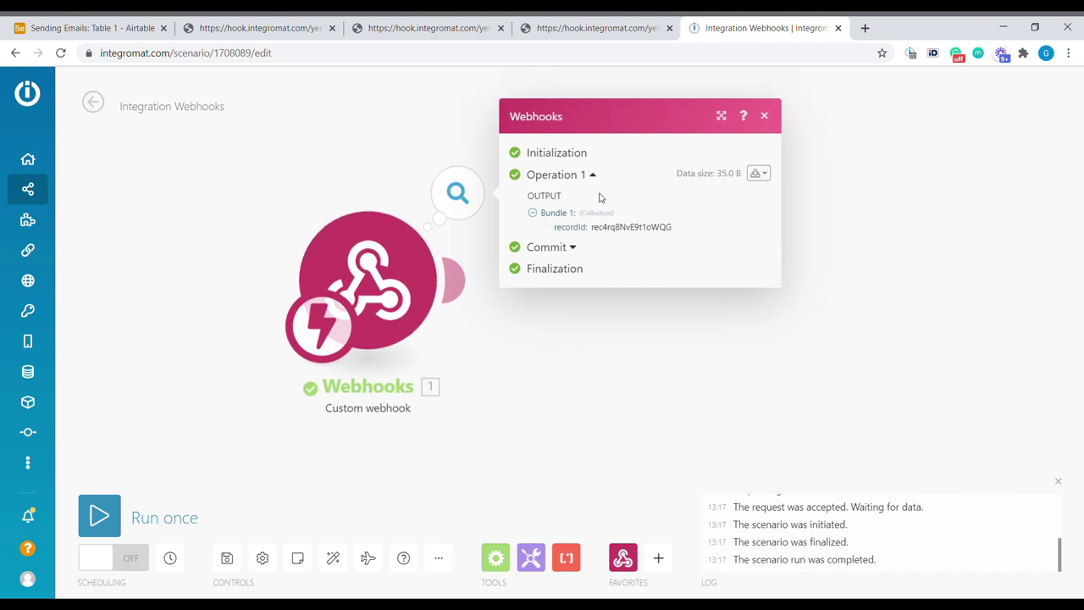
left_click(765, 116)
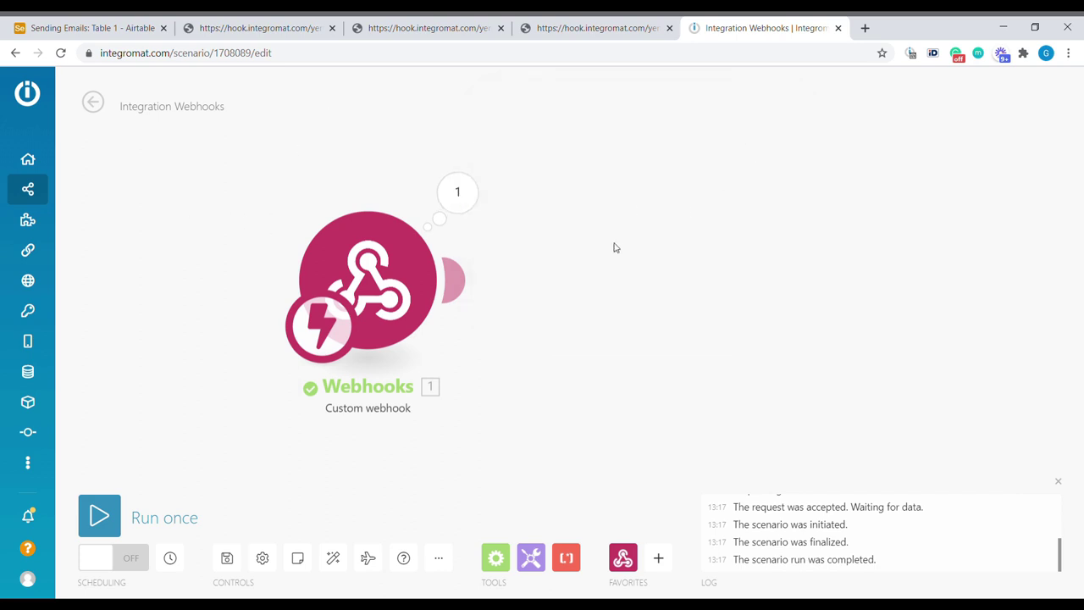
Step: Add an Airtable Get a Record module after the webhook
left_click_drag(615, 247, 517, 278)
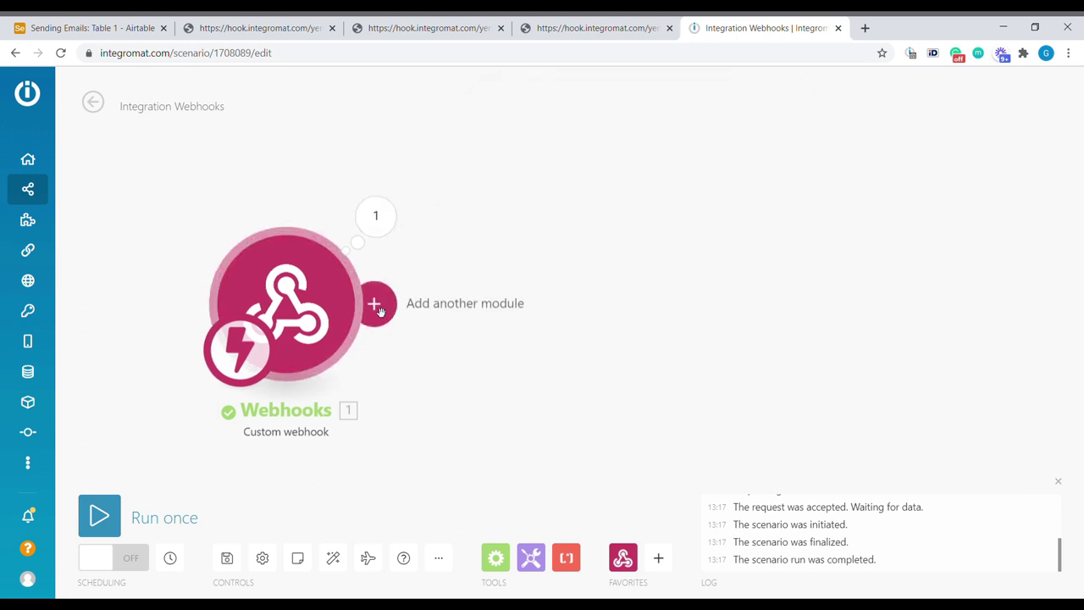
left_click(377, 306)
type("a")
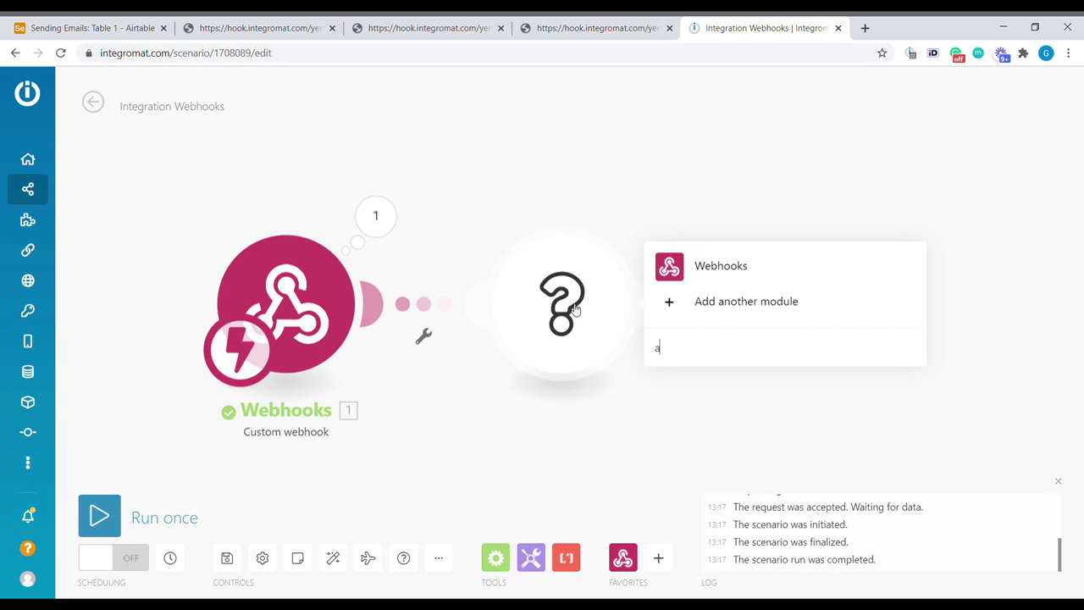
type("irt")
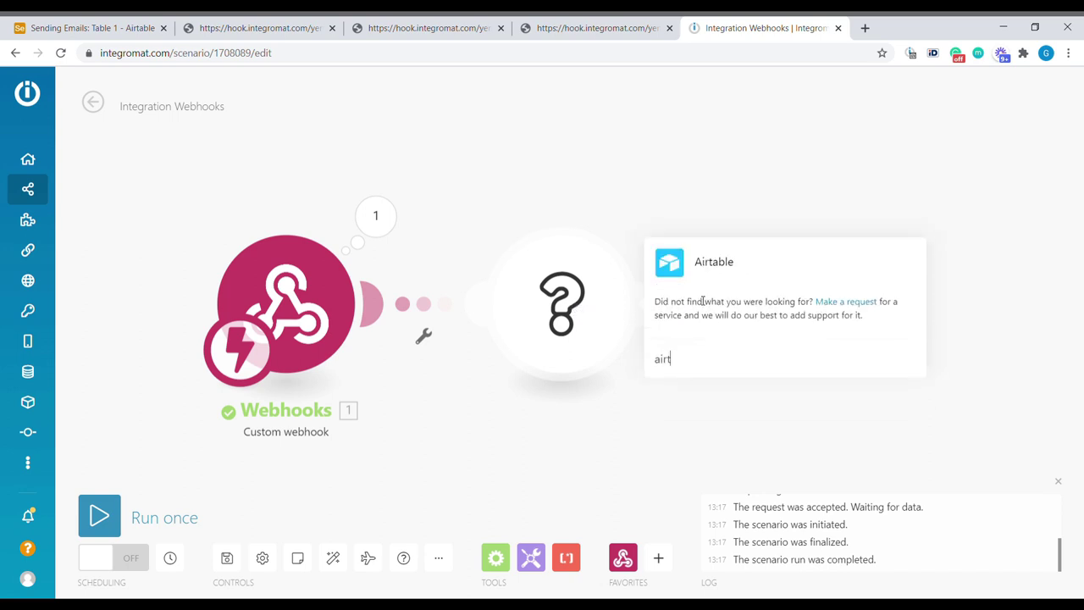
left_click(703, 266)
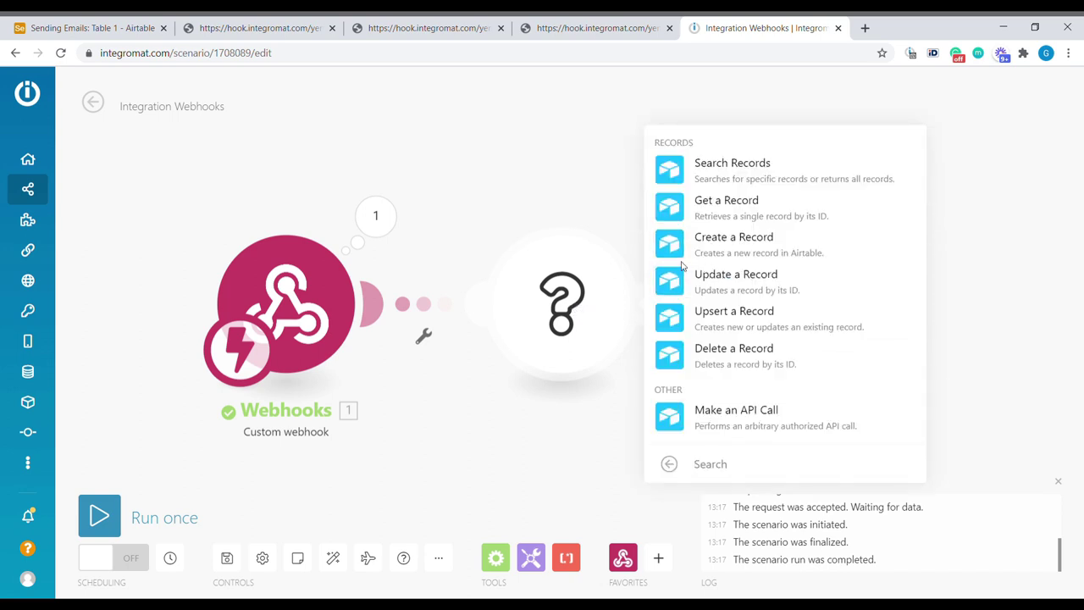
left_click(725, 214)
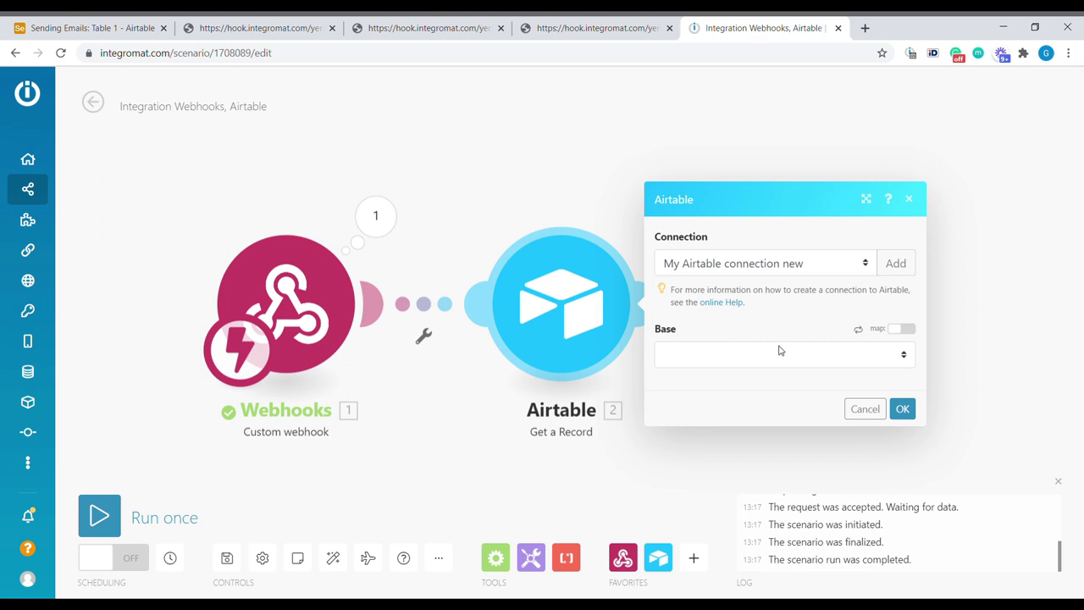
Step: Set base Sending Emails, table Table 1, and map the webhook's recordId into Record ID
left_click(775, 361)
key("Down")
key("Down")
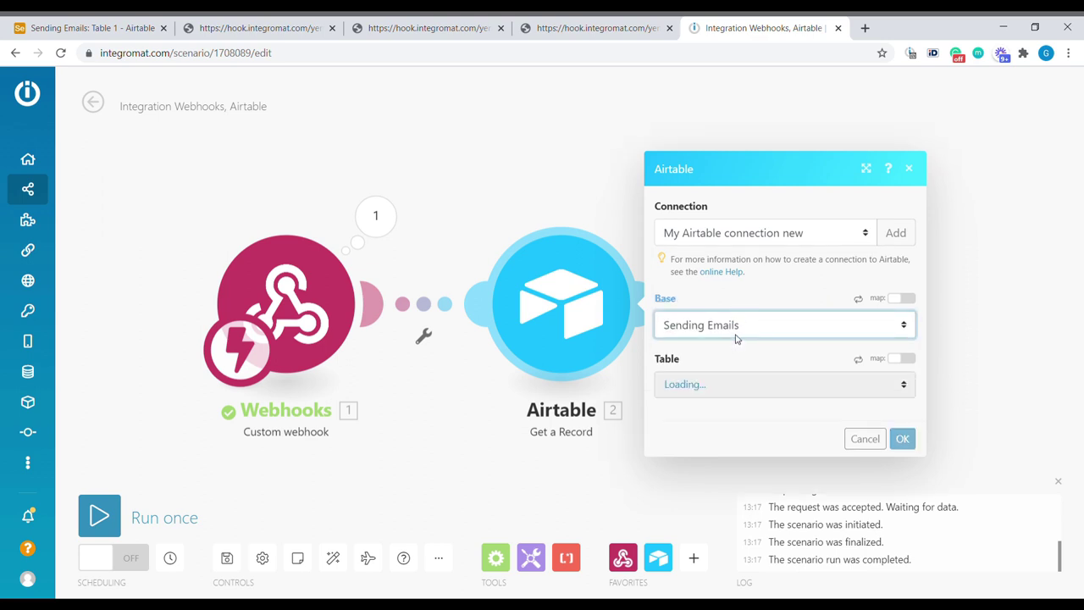
left_click(732, 385)
key("Down")
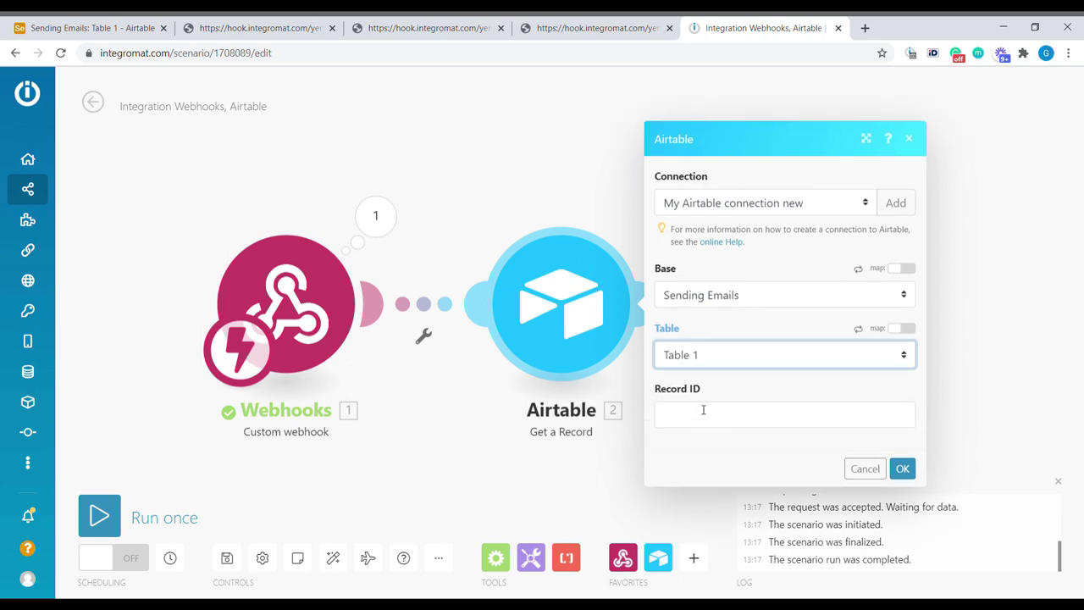
left_click(687, 415)
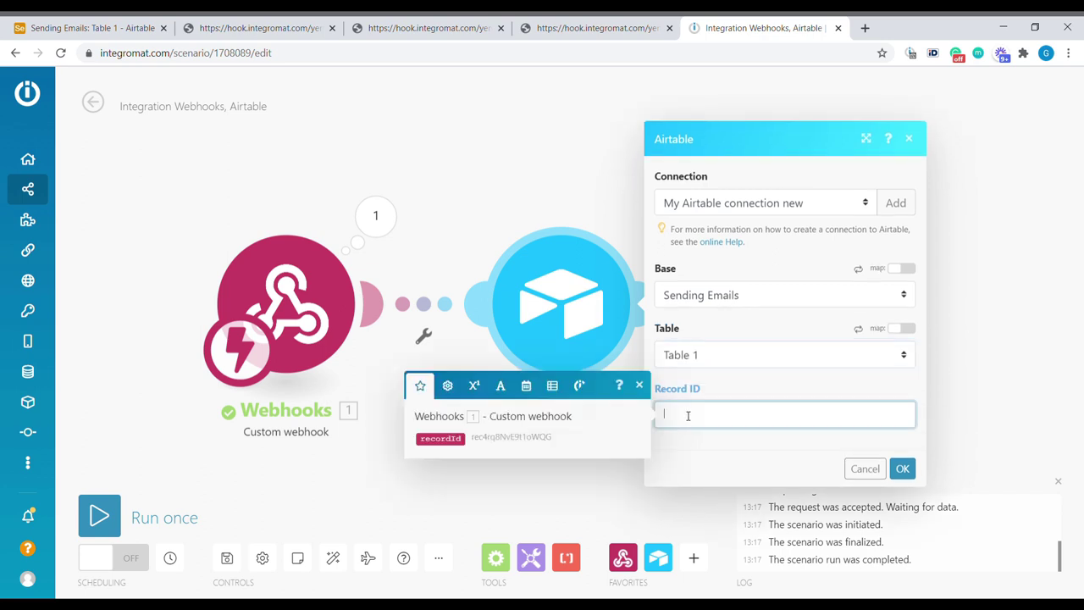
left_click(440, 438)
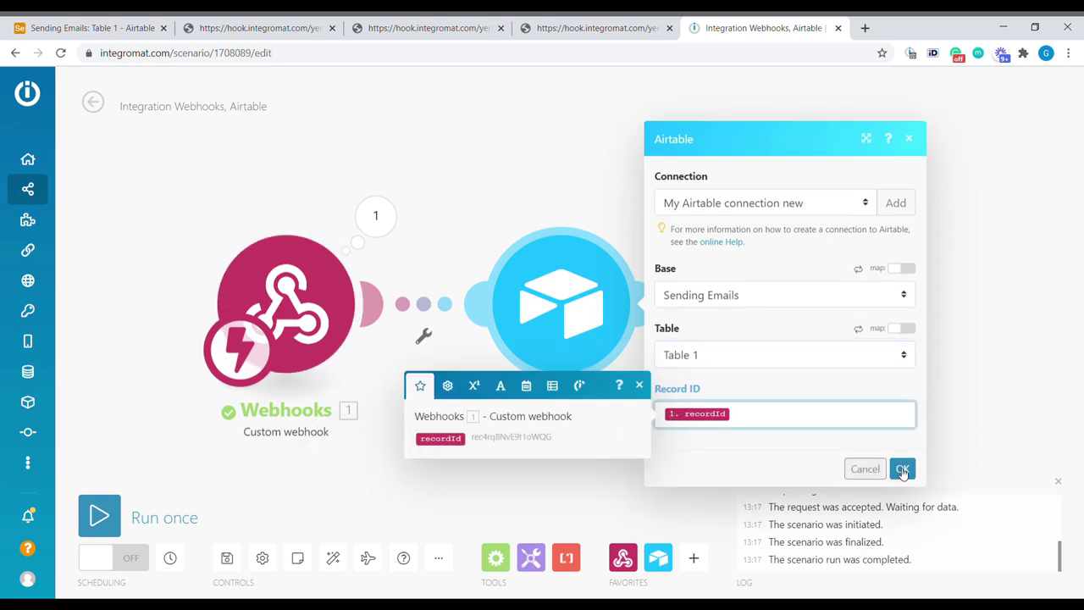
left_click(902, 468)
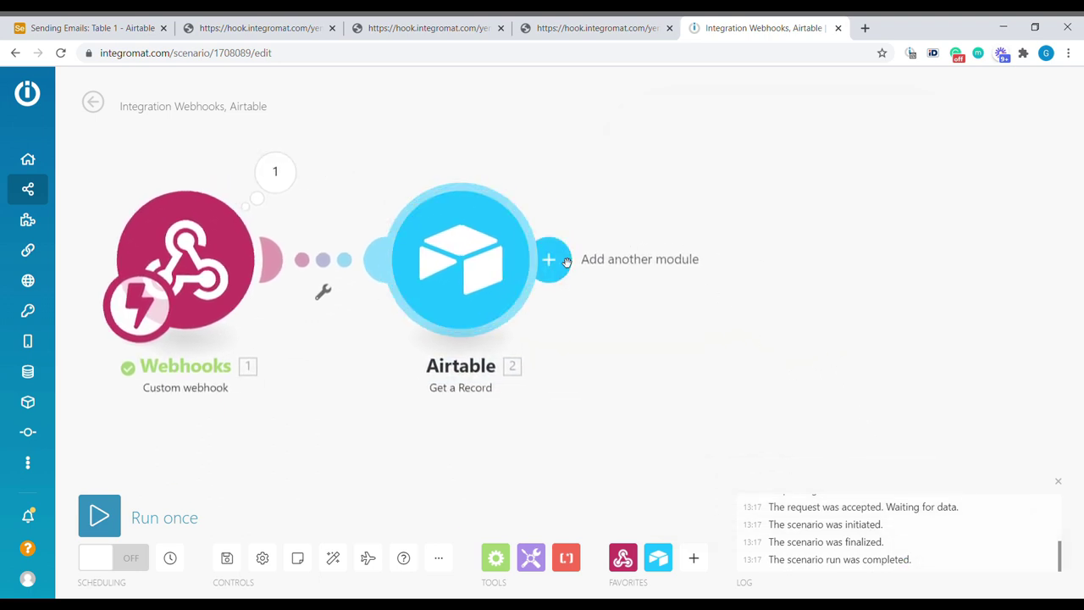
Step: Add an Airtable Get a Record module on Sending Emails / Templates with Email to send[1] as Record ID
left_click(569, 260)
left_click(443, 239)
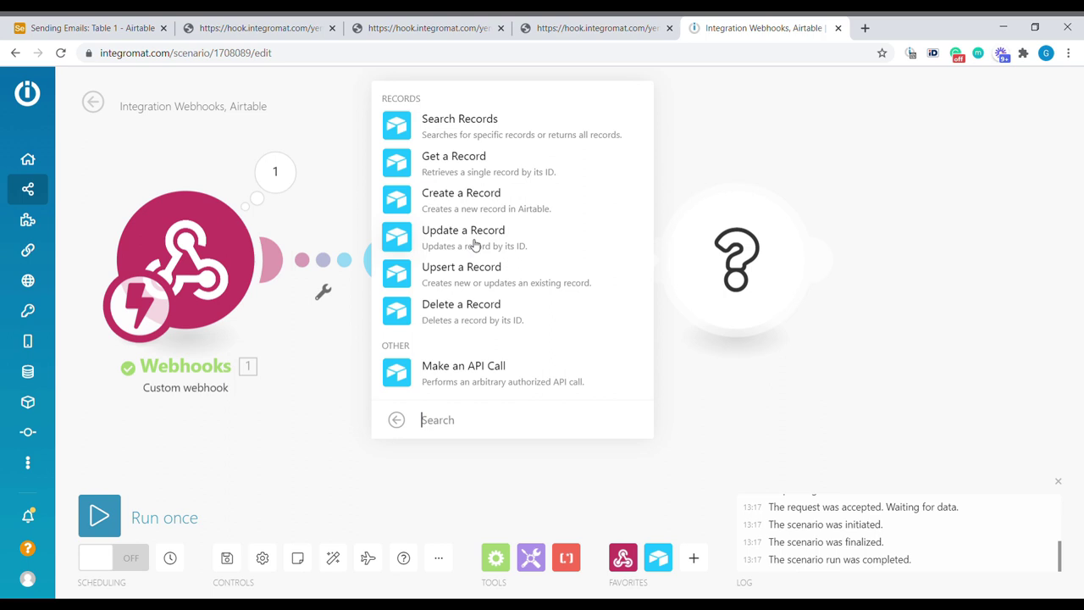
left_click(500, 166)
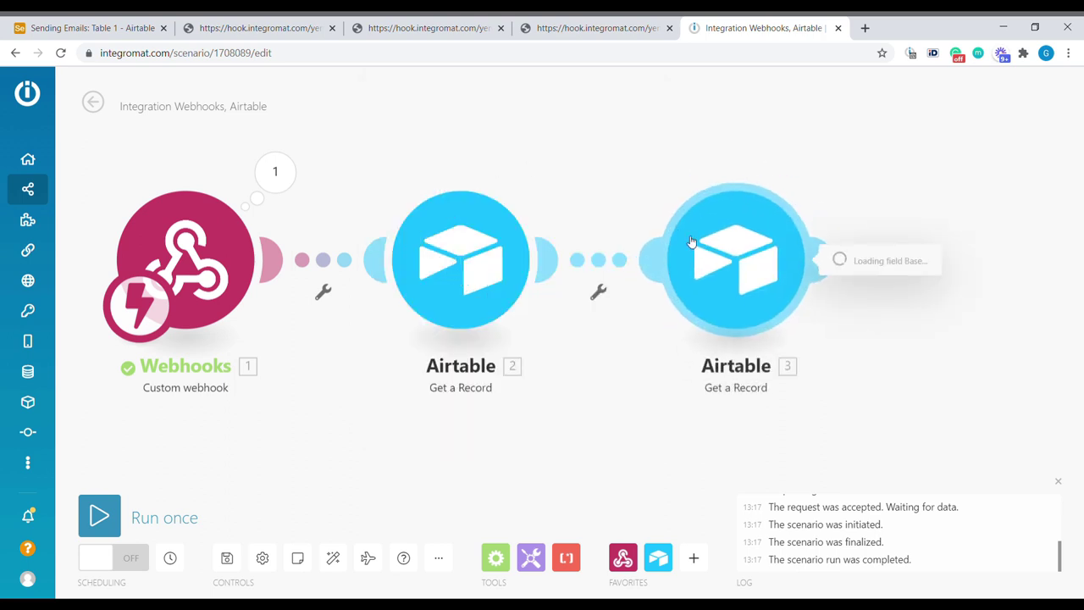
left_click(542, 215)
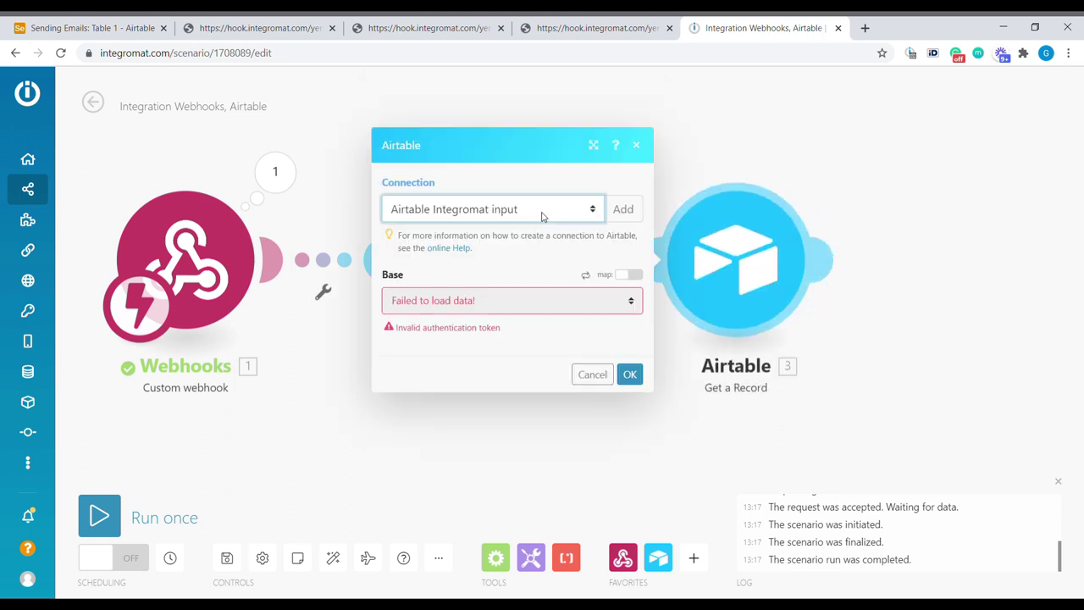
left_click(513, 310)
left_click(540, 260)
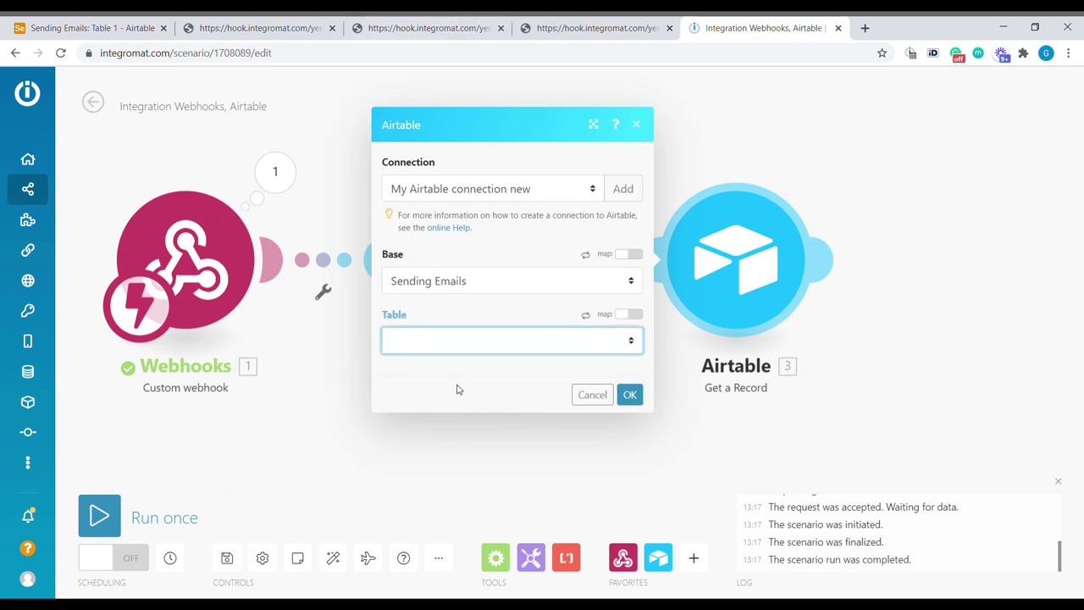
left_click(436, 370)
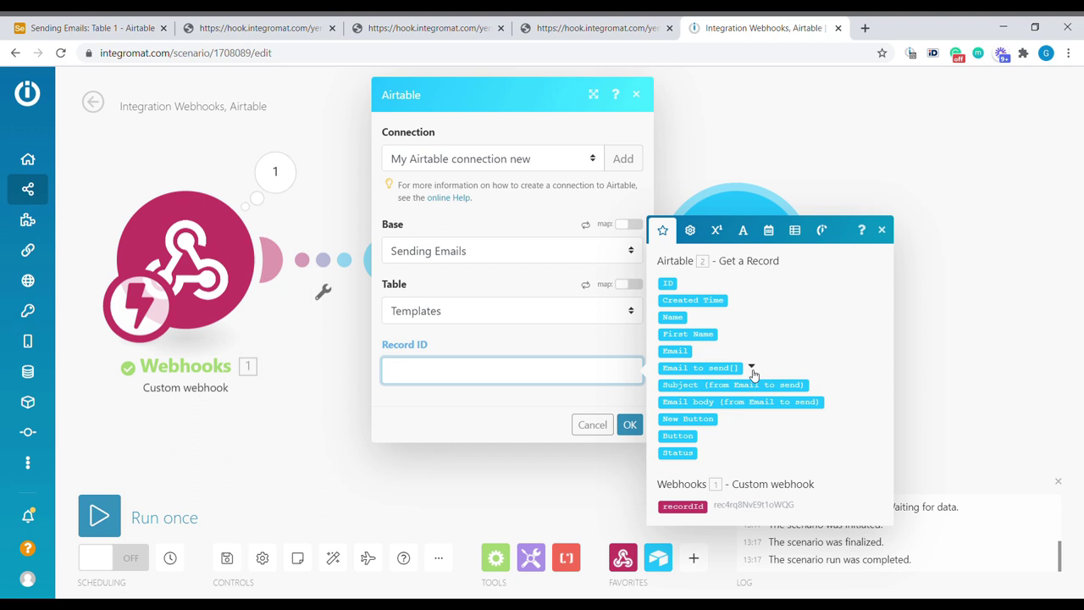
left_click(751, 370)
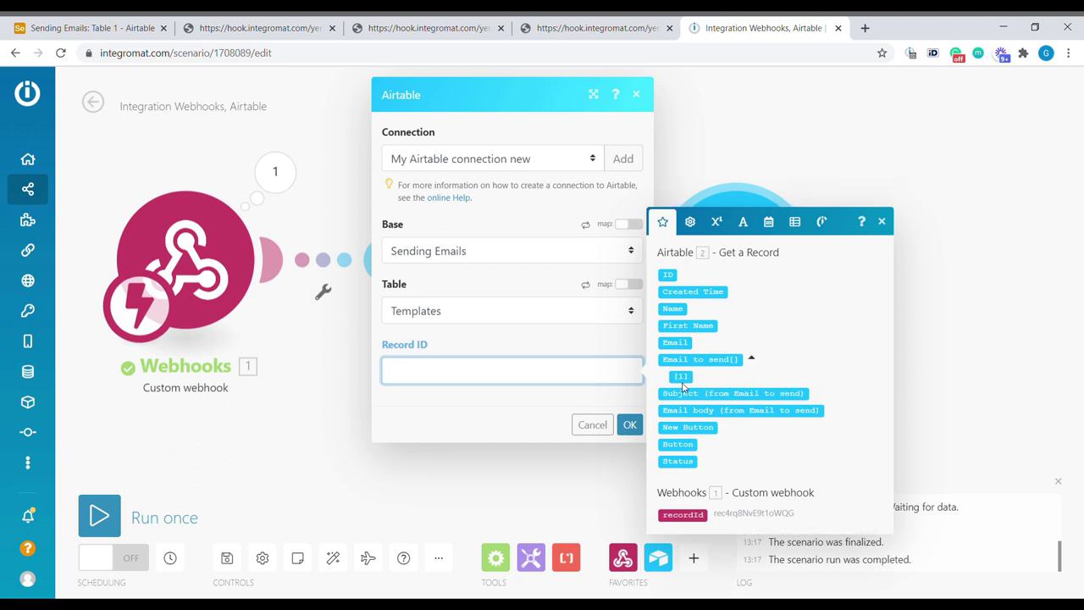
left_click_drag(687, 380, 690, 382)
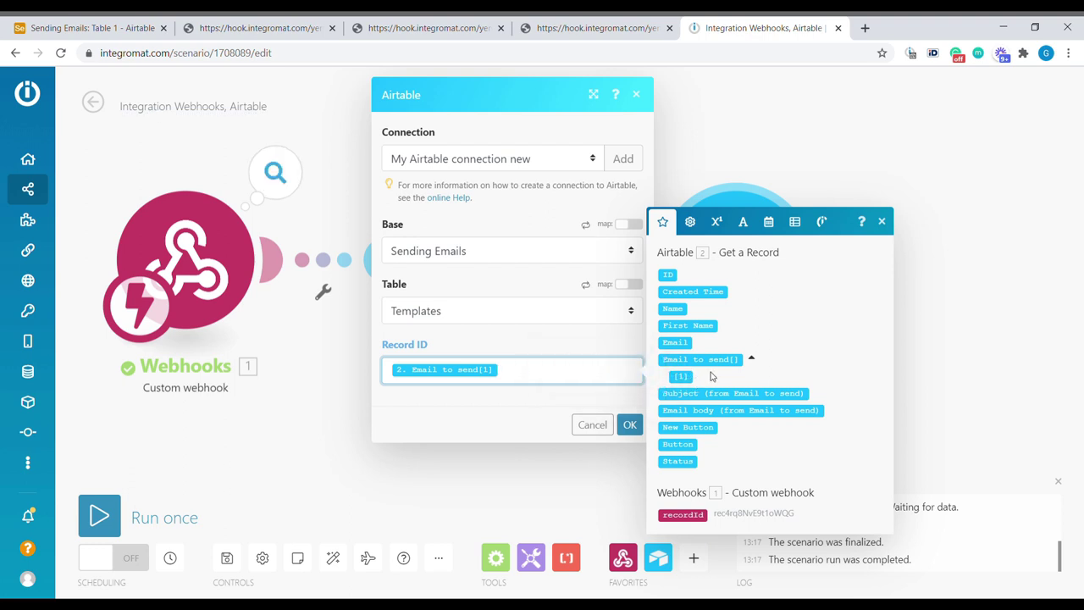
left_click(631, 425)
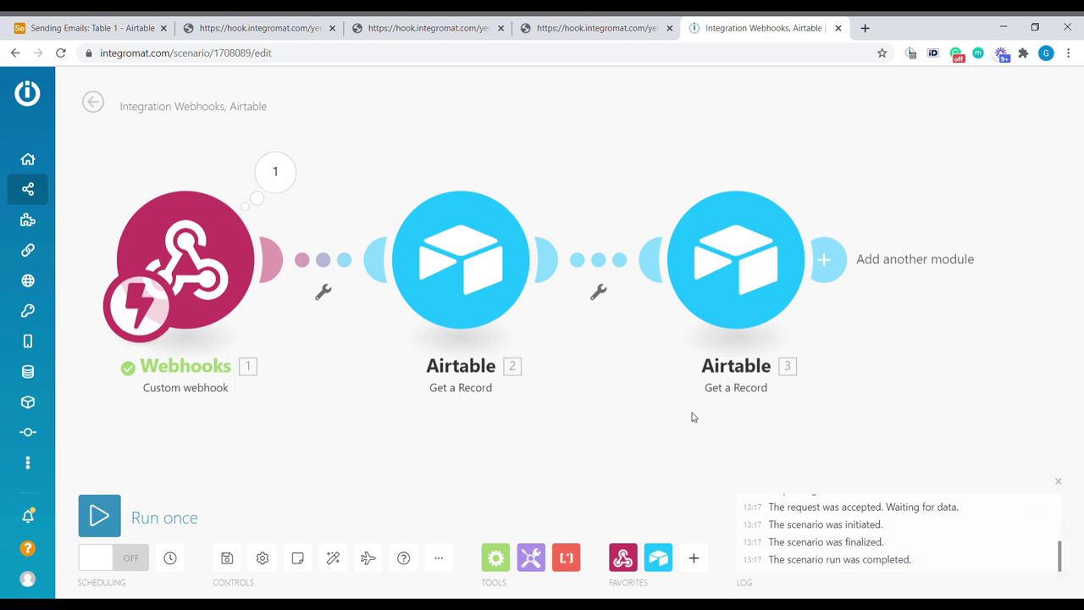
Step: Run the scenario once and trigger the webhook from the Sending Emails table in Airtable
mouse_move(60, 527)
left_click(99, 515)
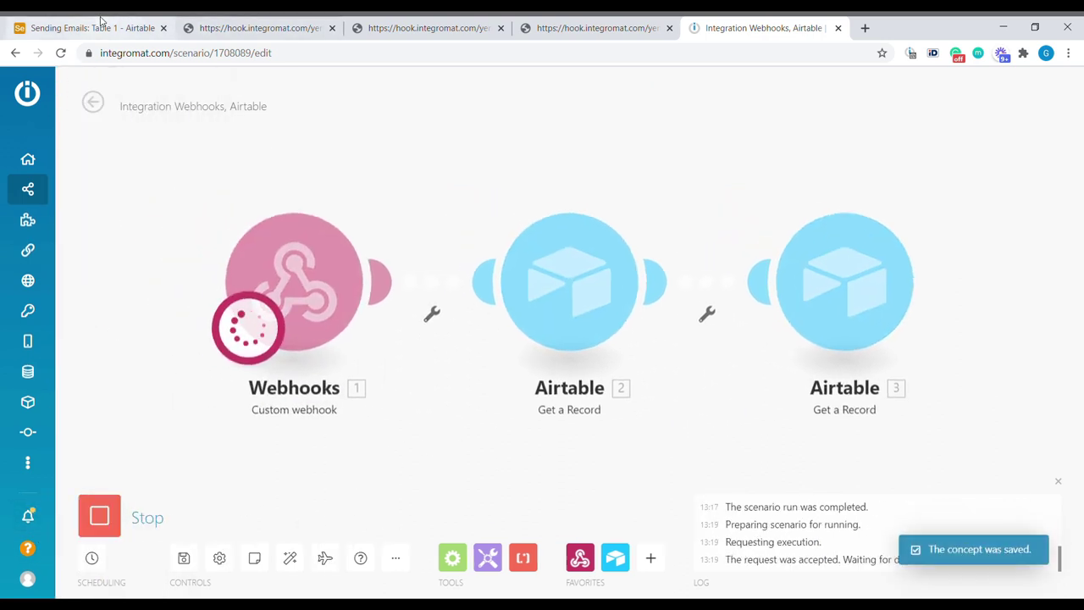
left_click(84, 28)
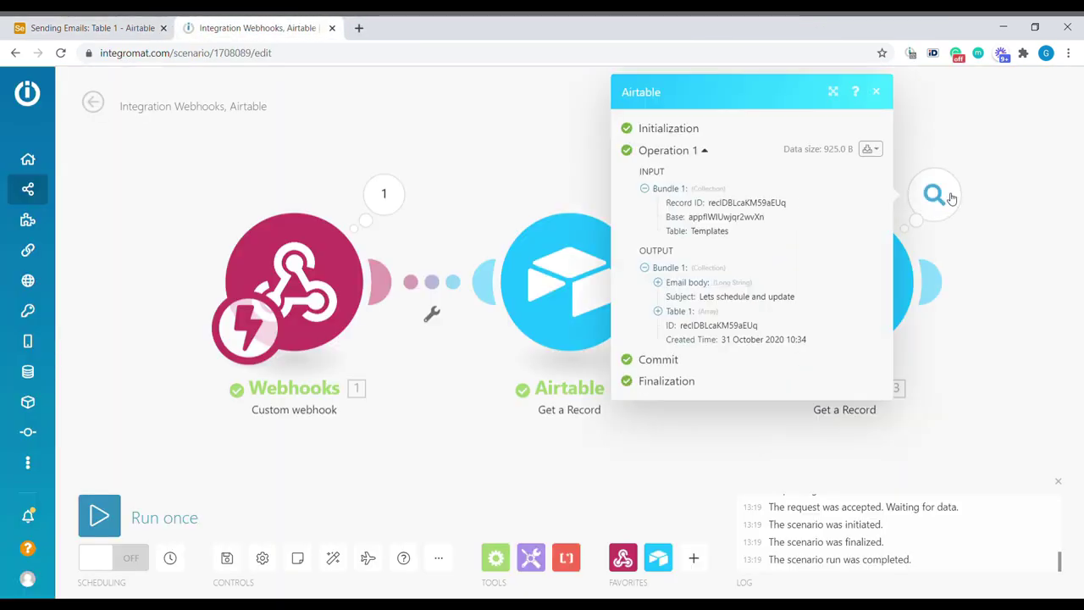
Step: Inspect the output bundles: the template's Subject and email body, then the contact's details
double_click(686, 296)
left_click(671, 311)
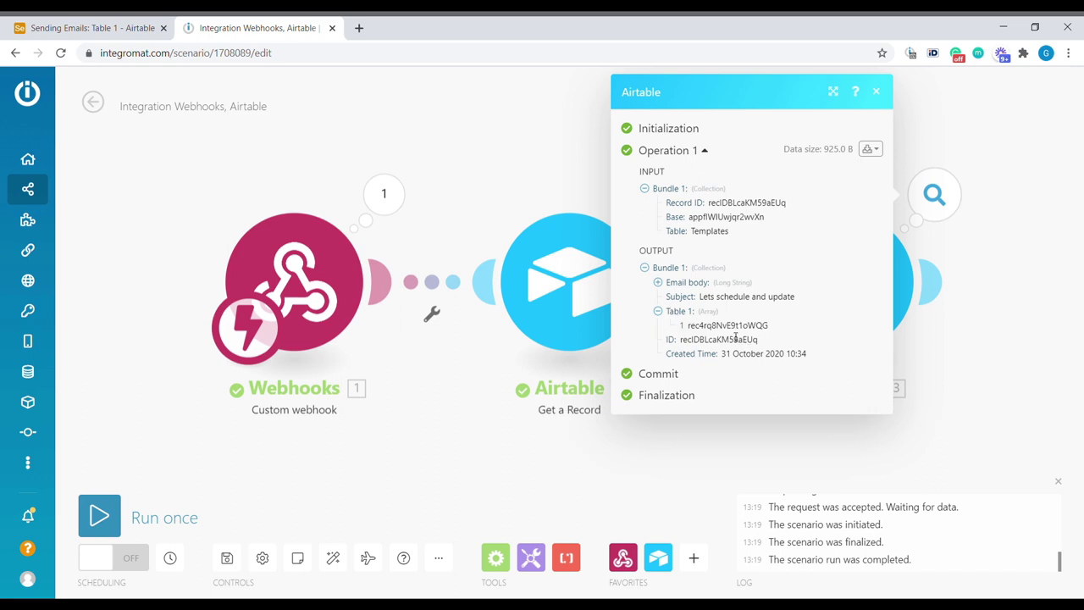
left_click(686, 281)
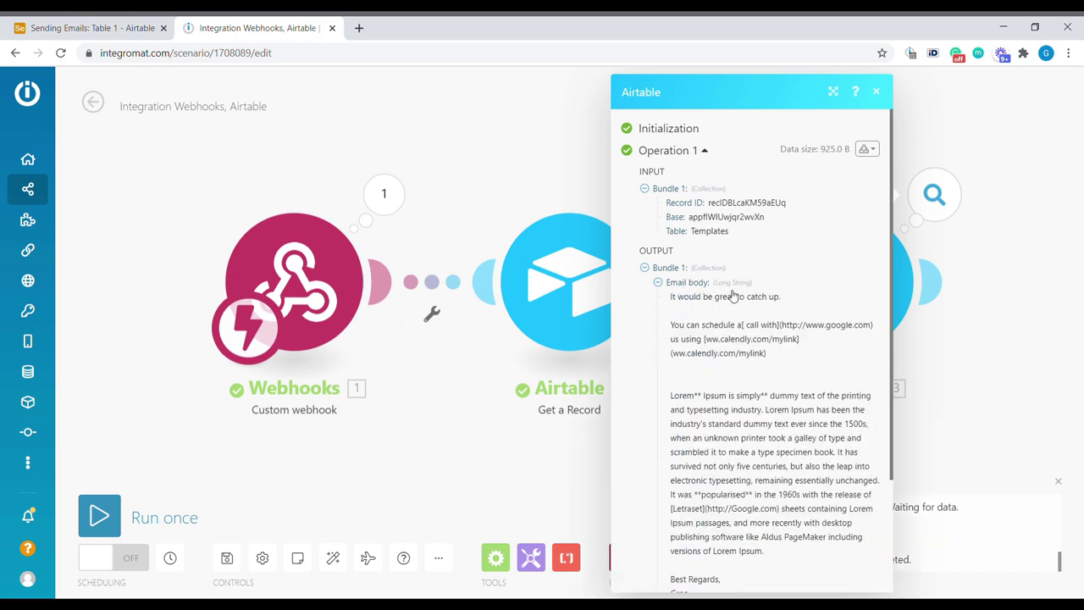
left_click(577, 206)
left_click(665, 202)
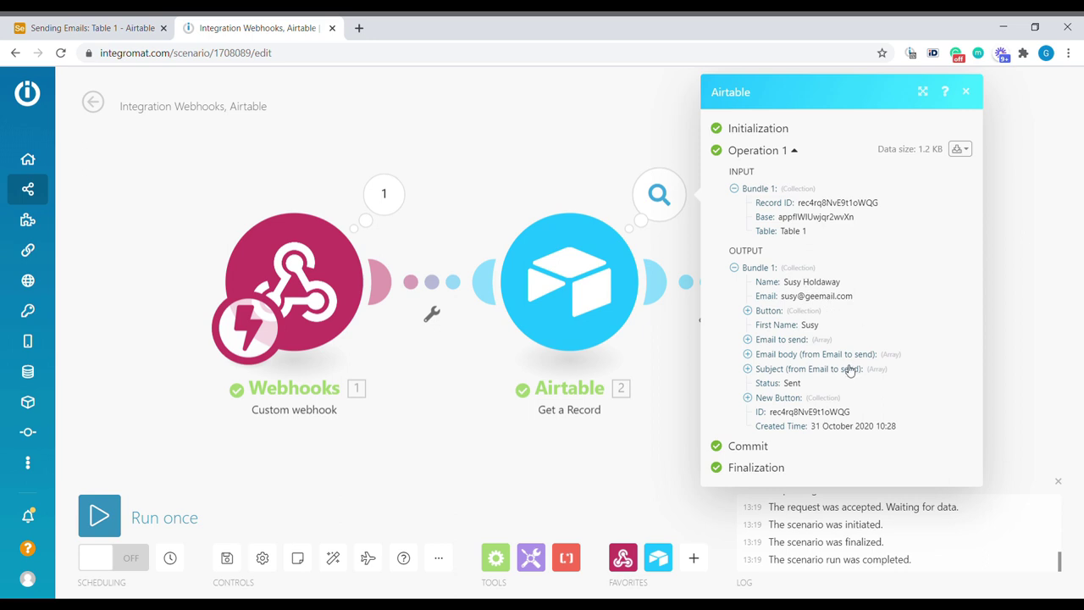
left_click_drag(806, 282, 833, 339)
Step: Add a Gmail Send an email module after the template step, found by searching 'gma'
left_click(663, 425)
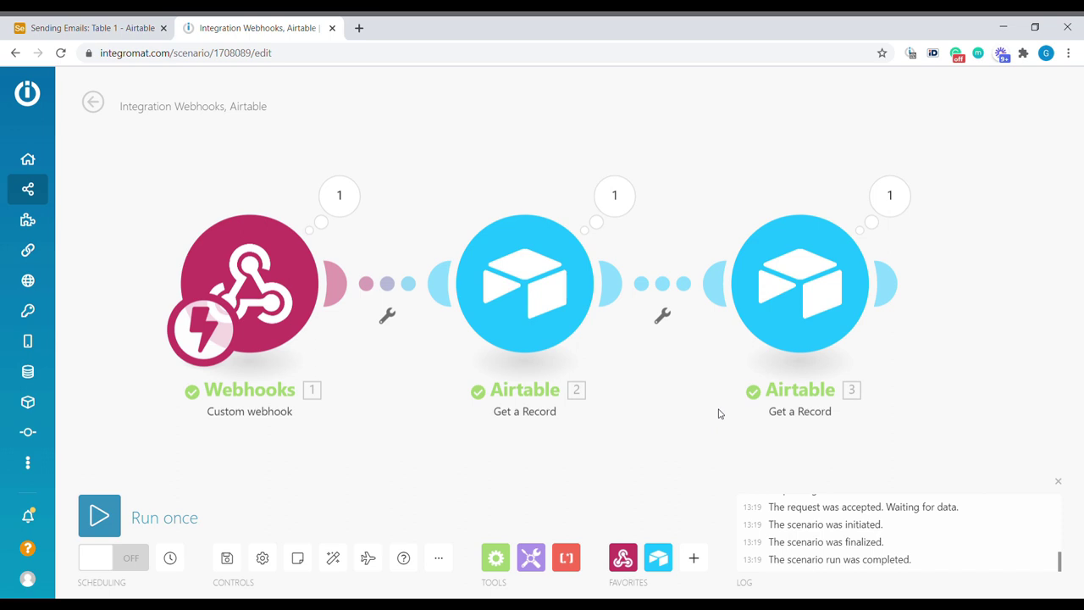
left_click_drag(718, 413, 499, 418)
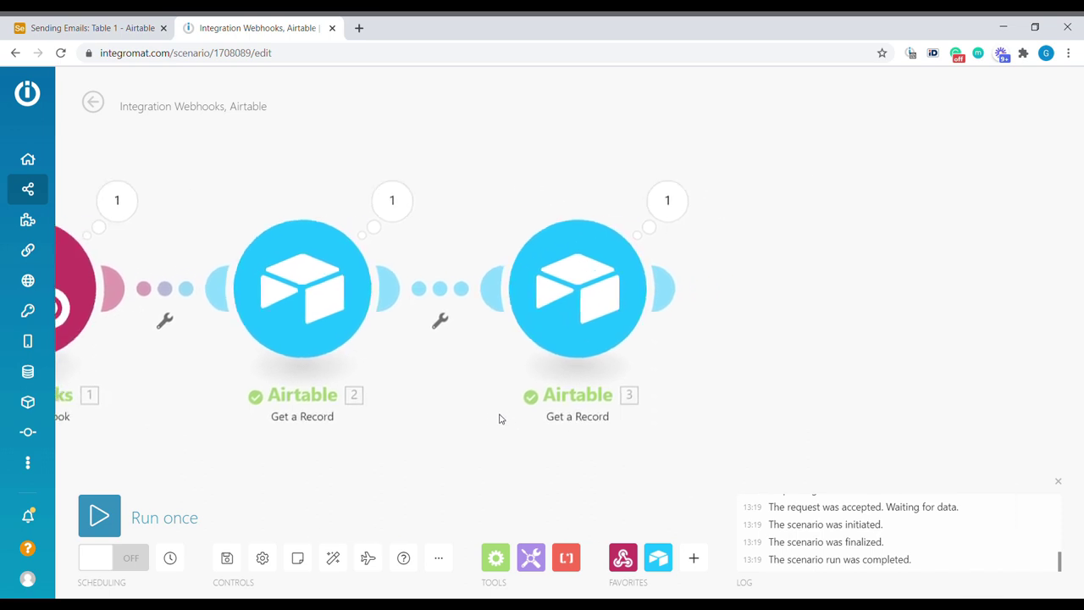
left_click(669, 285)
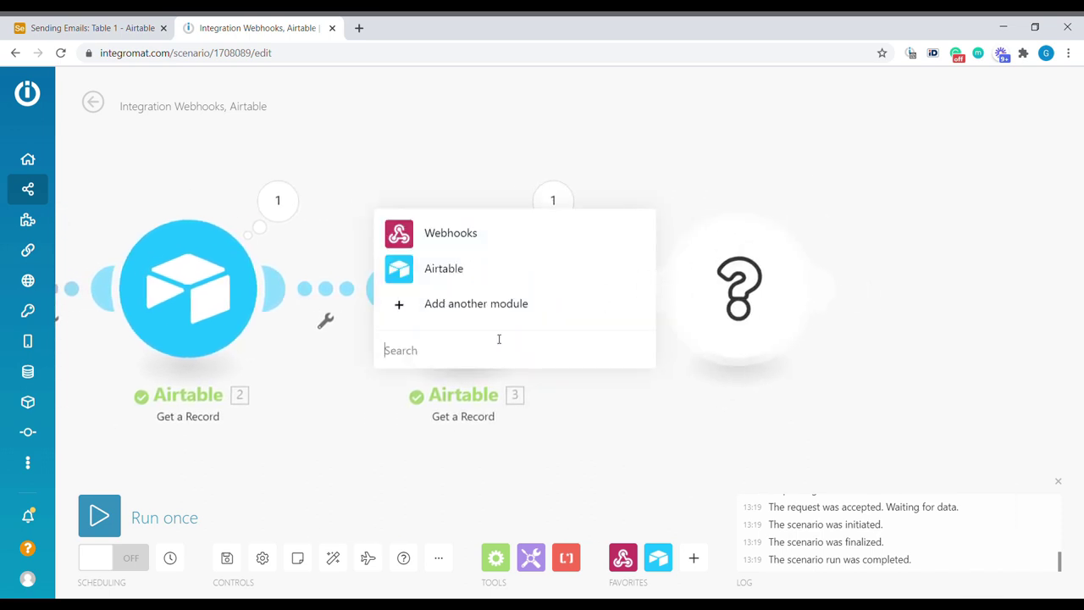
type("gma")
left_click(439, 282)
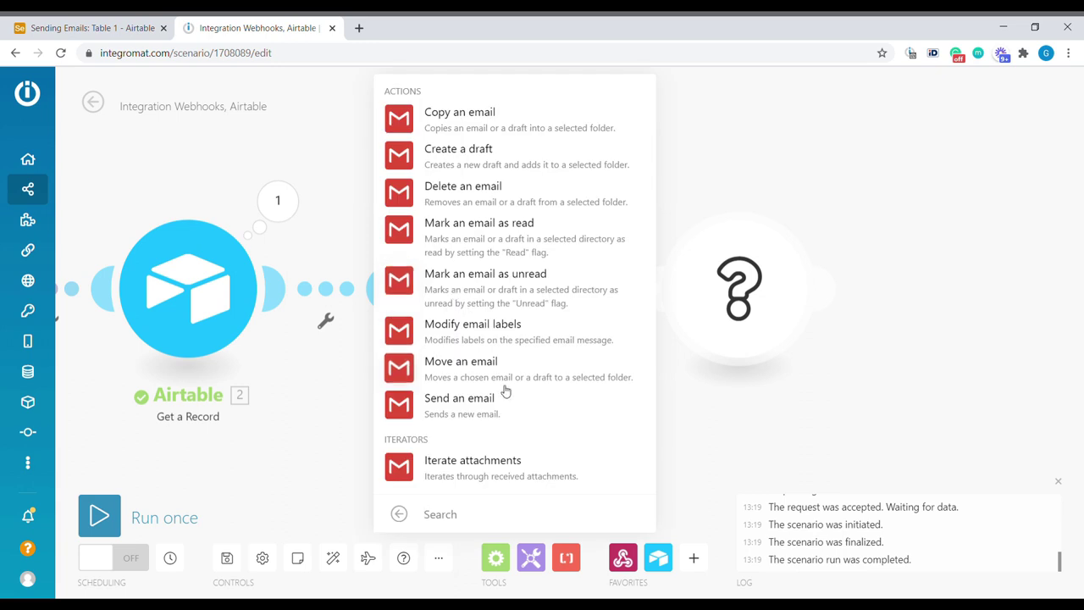
left_click(474, 405)
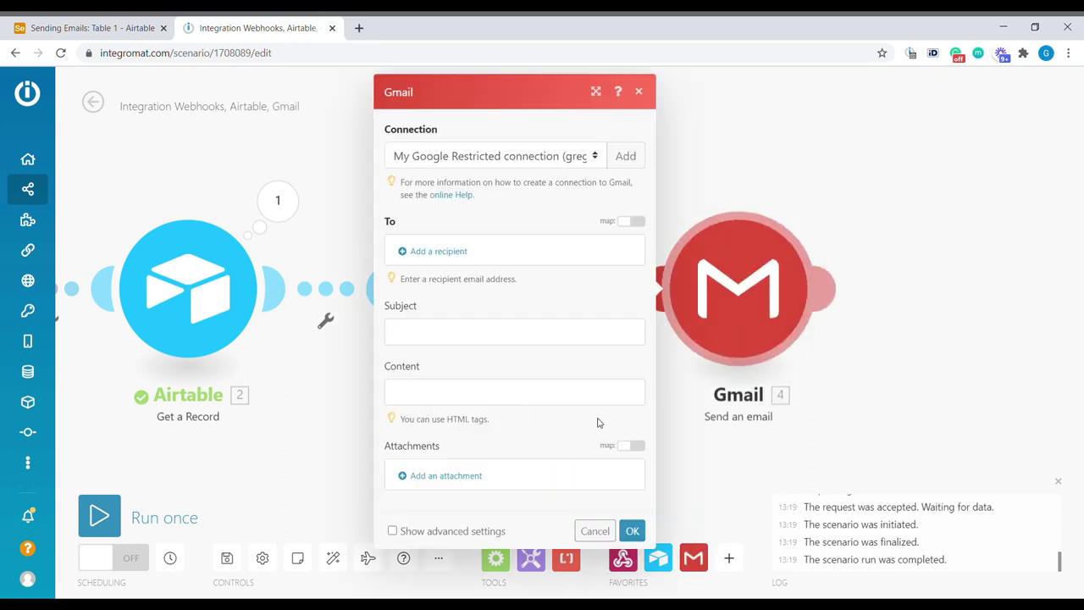
Step: Map the contact's Email as the recipient and the template's Subject as the email subject
left_click(452, 253)
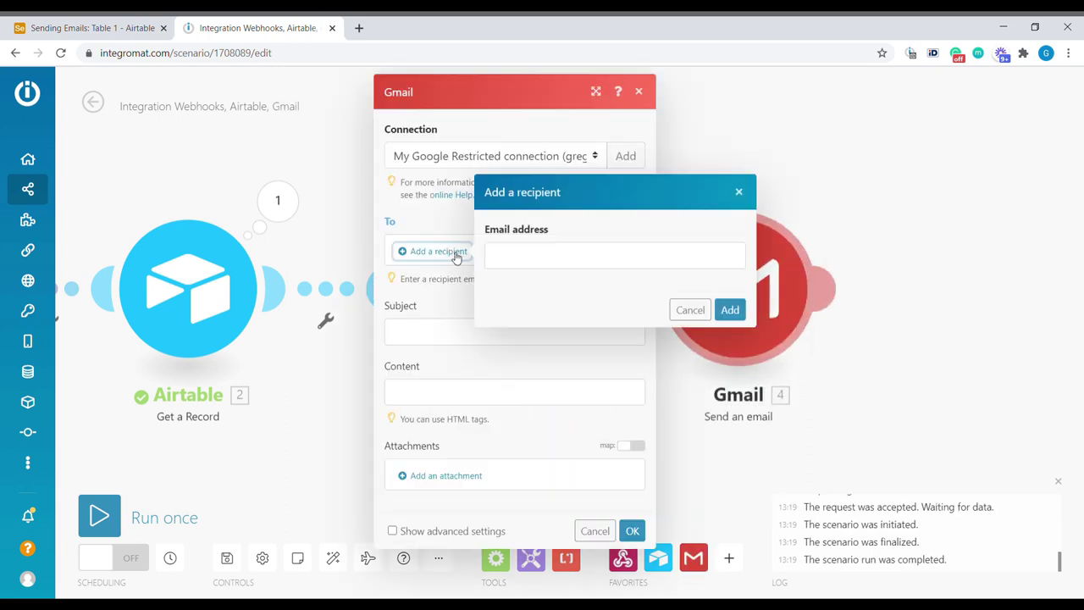
left_click(555, 263)
left_click_drag(787, 371, 788, 370)
left_click(787, 371)
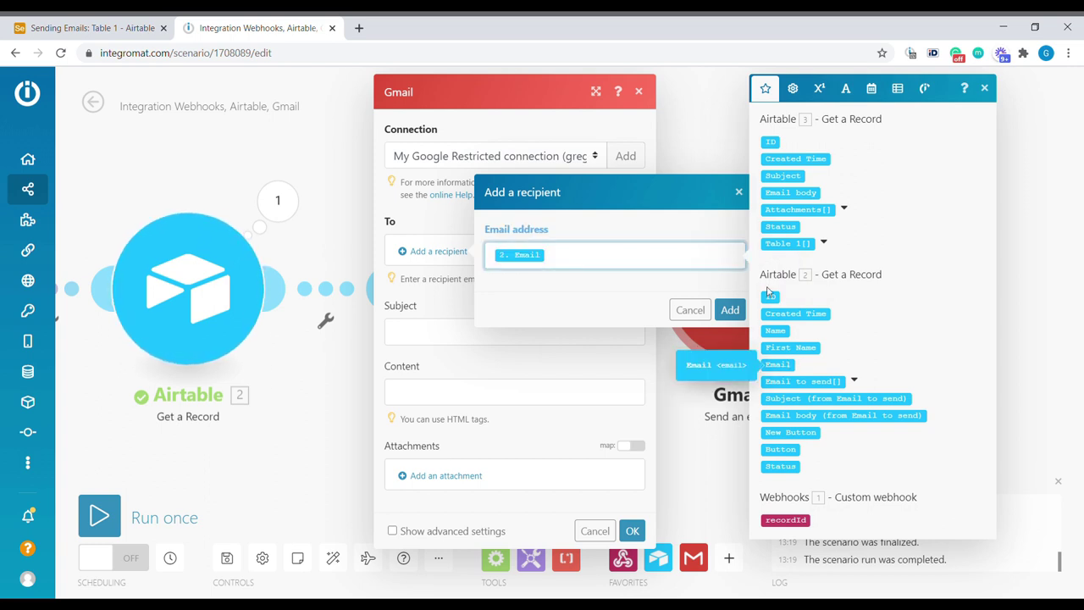
left_click(730, 309)
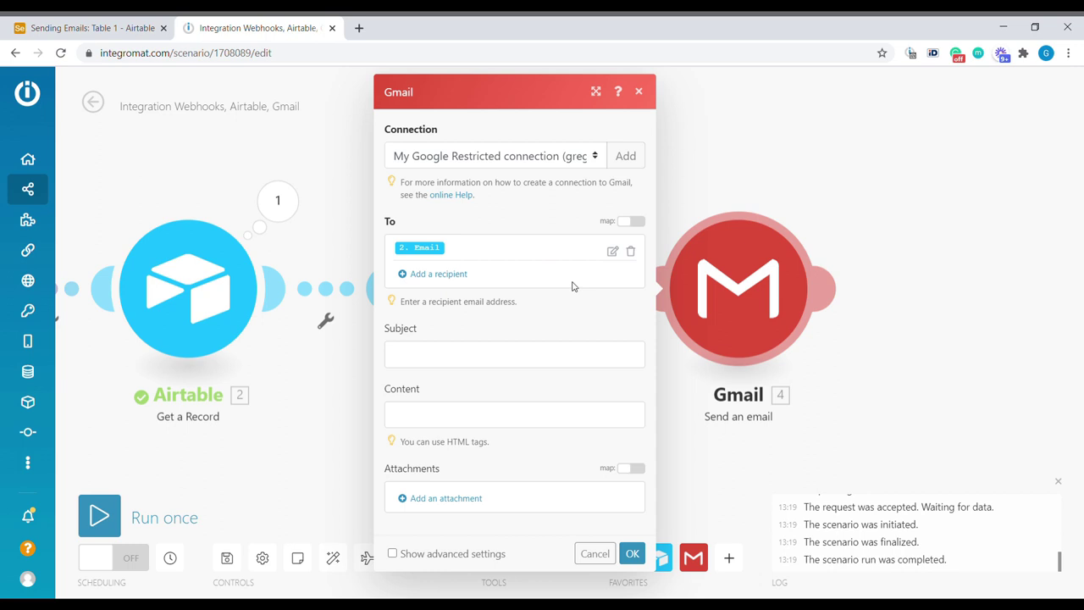
left_click(421, 357)
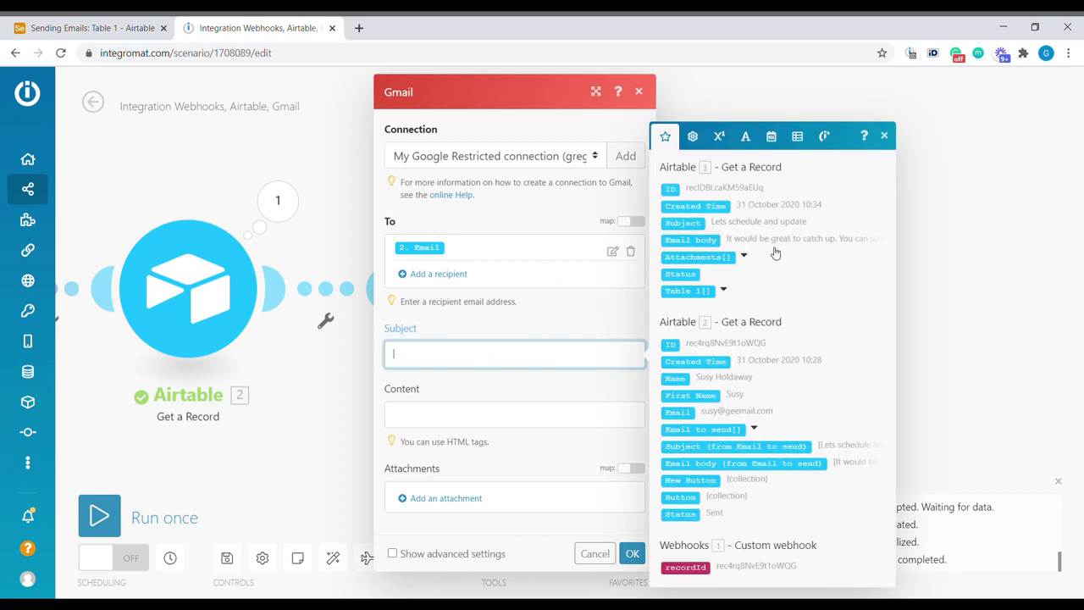
left_click(693, 224)
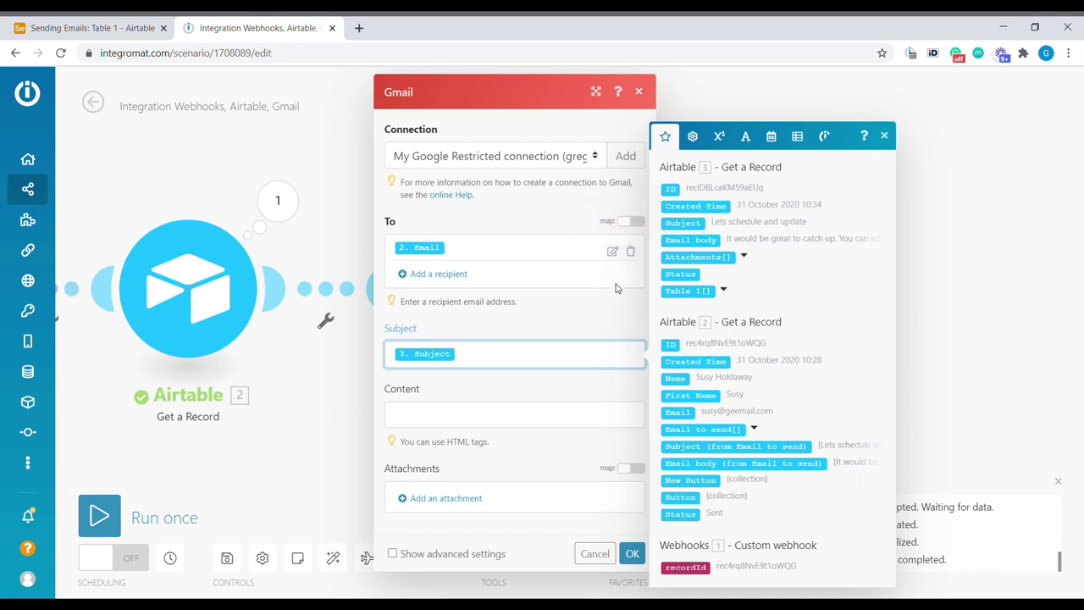
Step: Set the Gmail Content to <p>Hi First Name !</p> and save the module
left_click(555, 410)
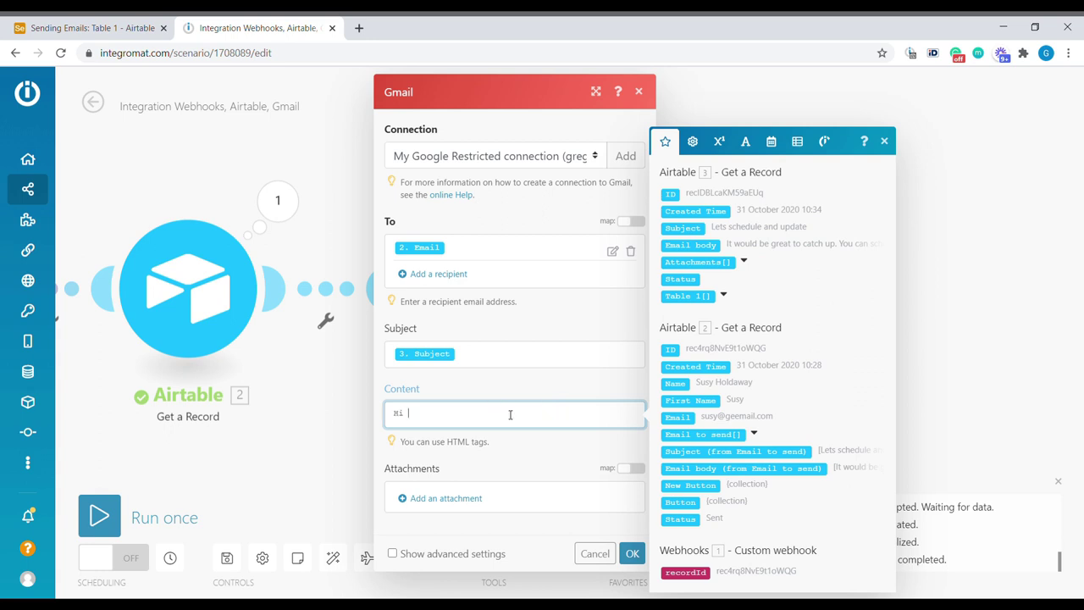
left_click(704, 404)
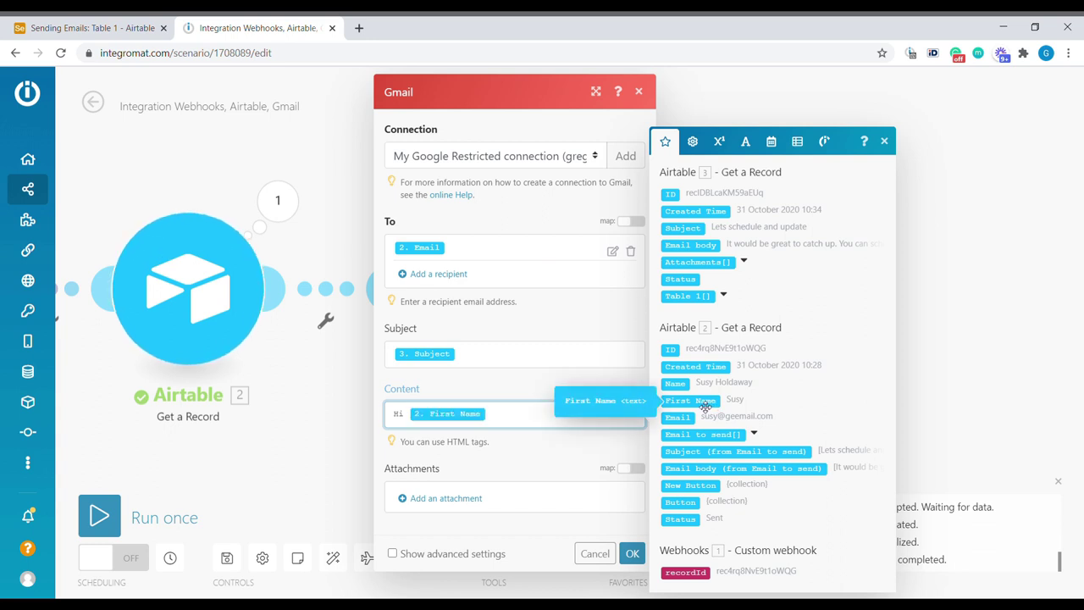
type("!")
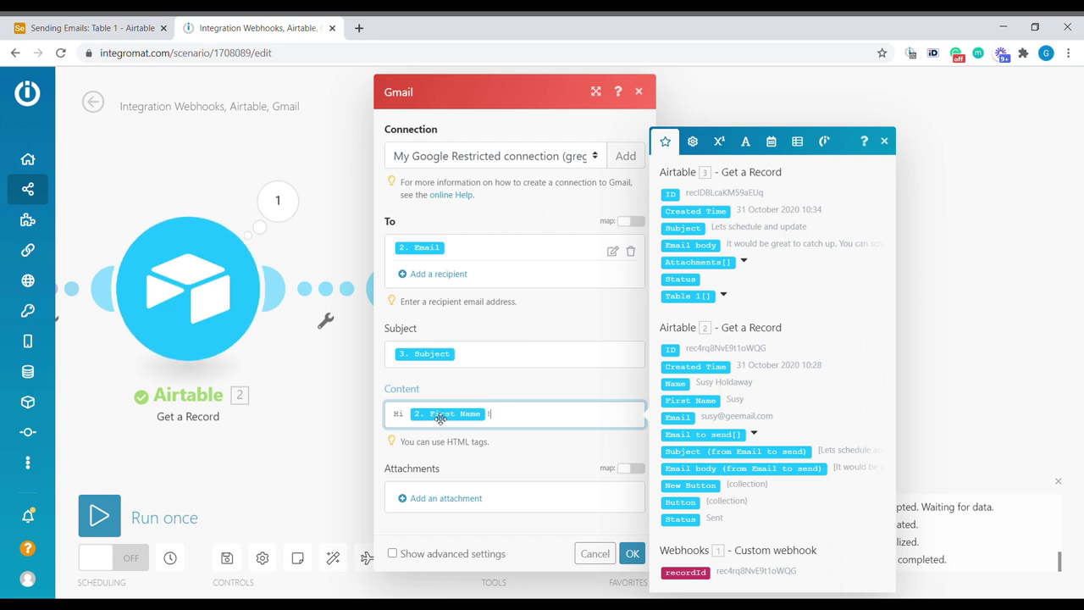
left_click(397, 414)
type("<p>")
left_click(534, 415)
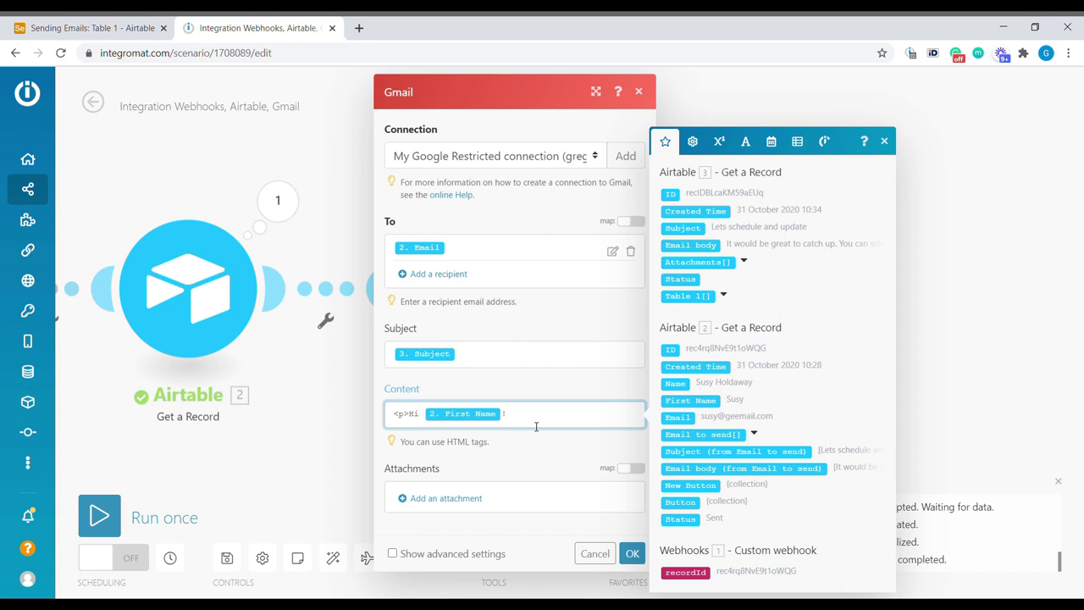
type("</p>")
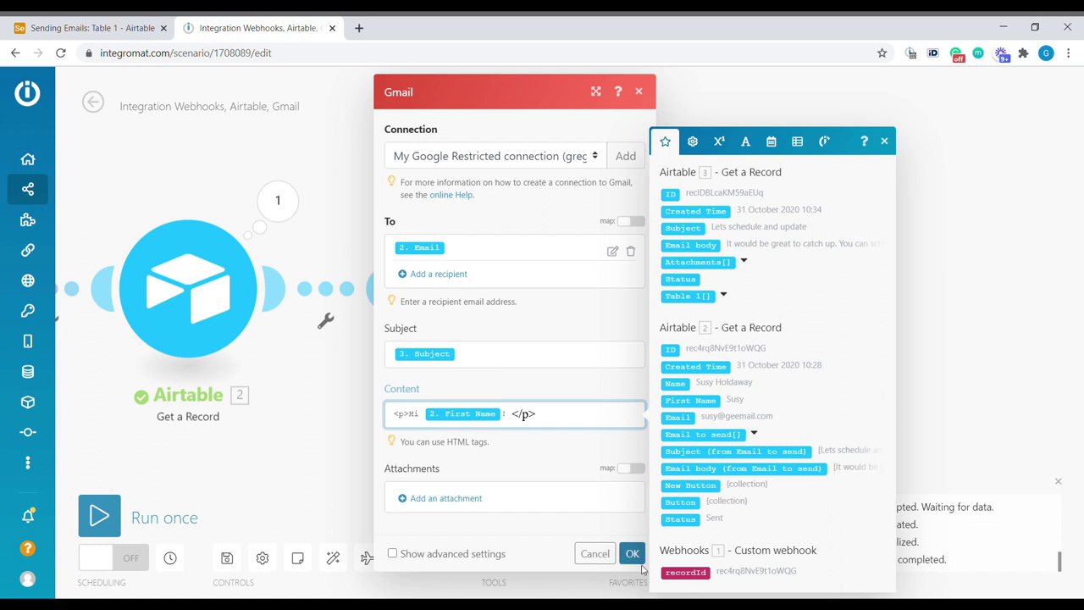
left_click(635, 555)
left_click(633, 553)
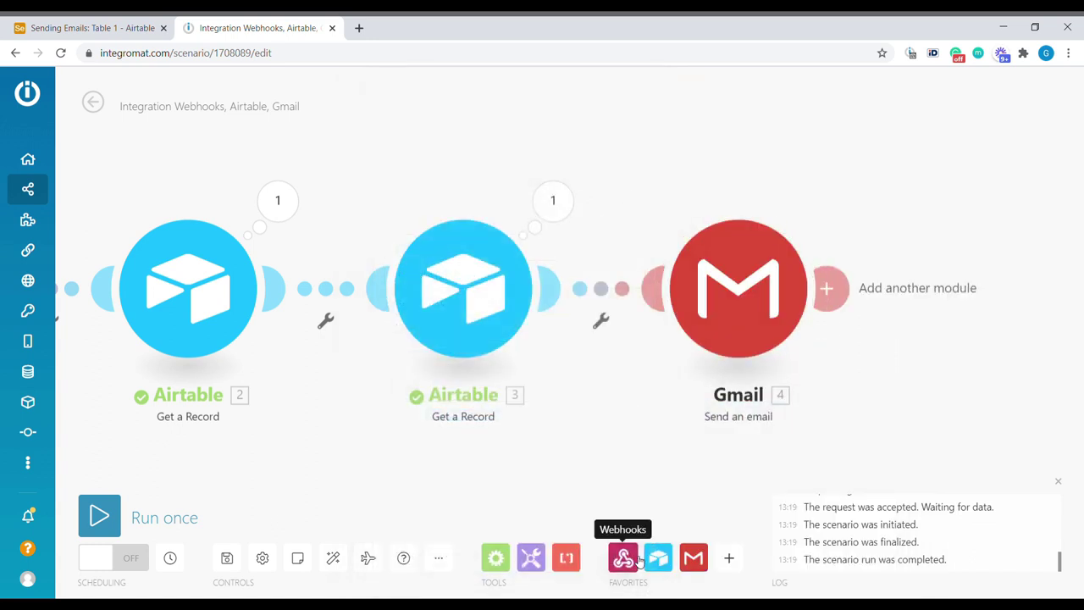
Step: Insert a Markdown to HTML module between Airtable and Gmail, converting the template's Email body
left_click(732, 556)
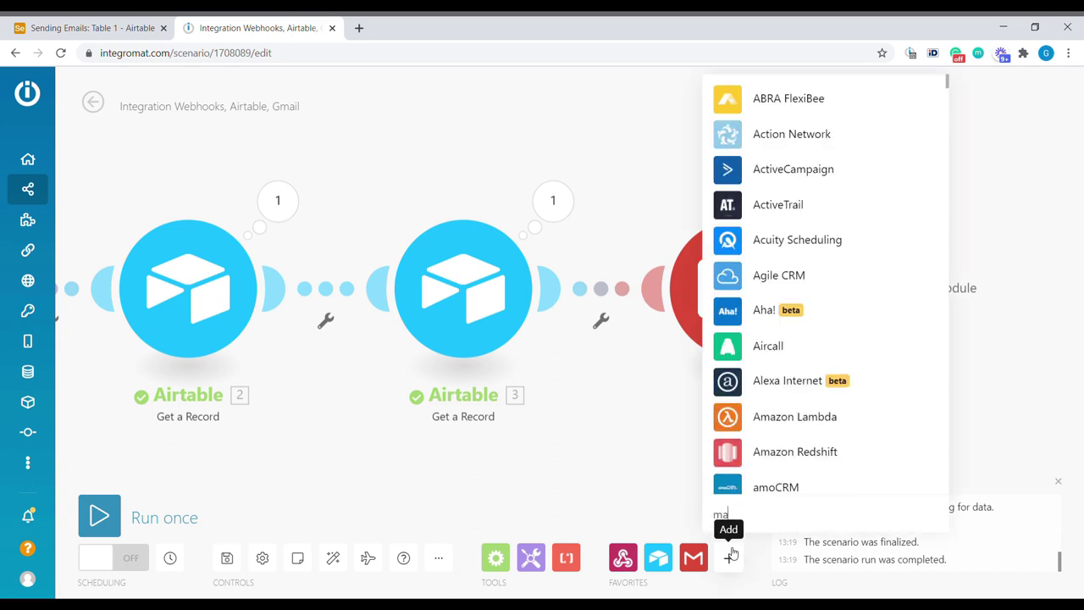
type("markdown")
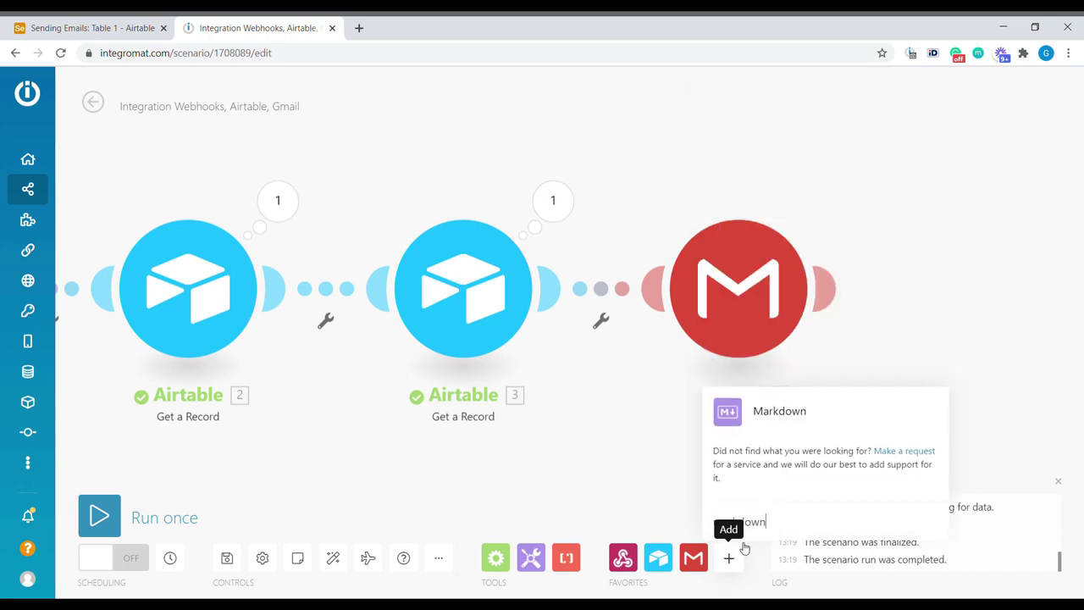
left_click(856, 418)
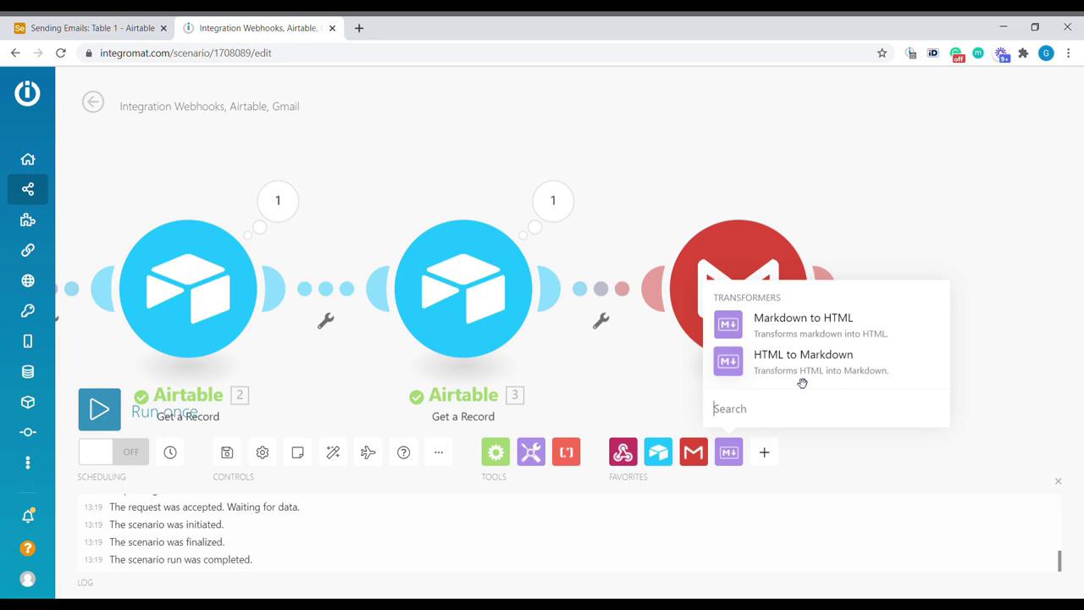
left_click(828, 336)
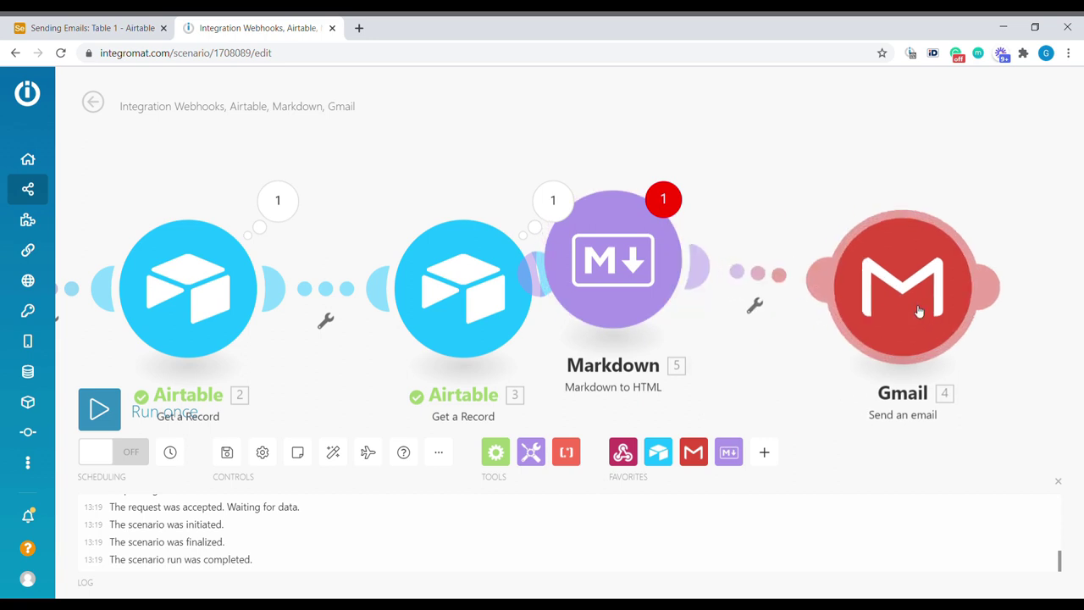
left_click_drag(587, 255, 687, 296)
left_click(688, 296)
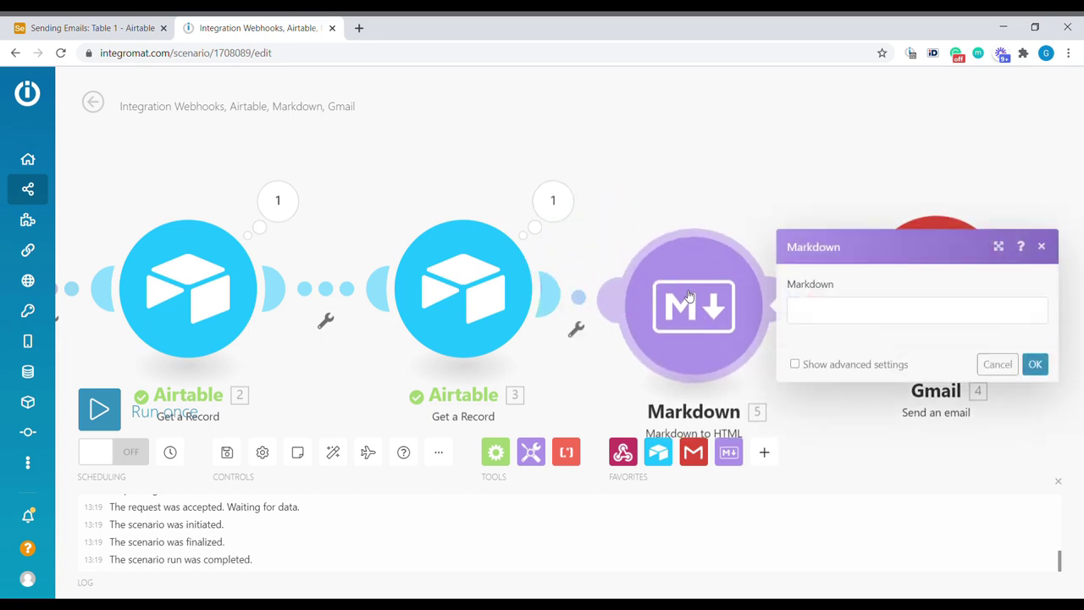
left_click(824, 314)
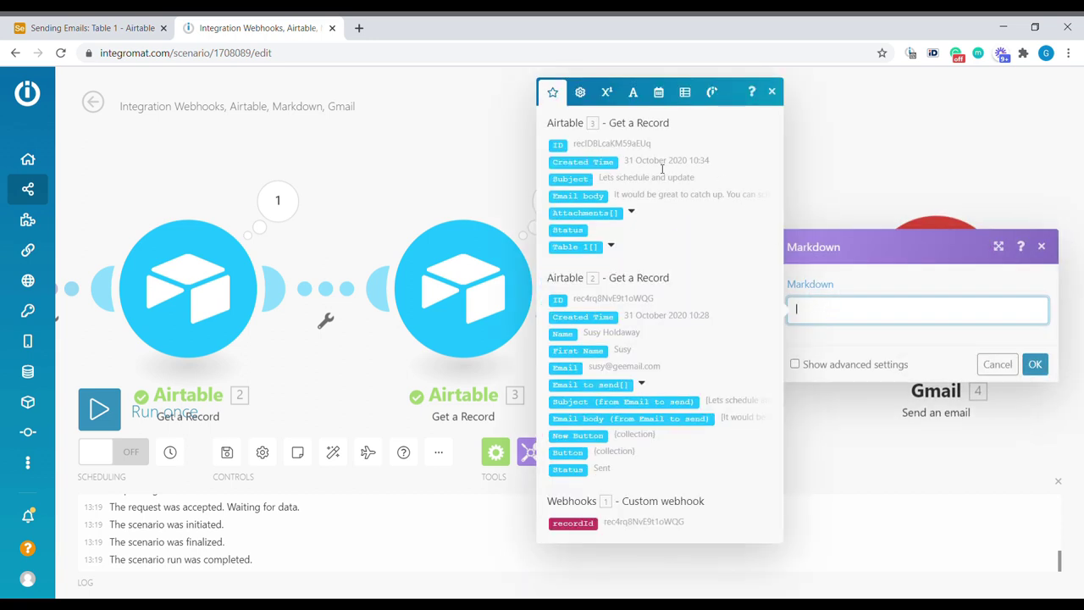
left_click(585, 196)
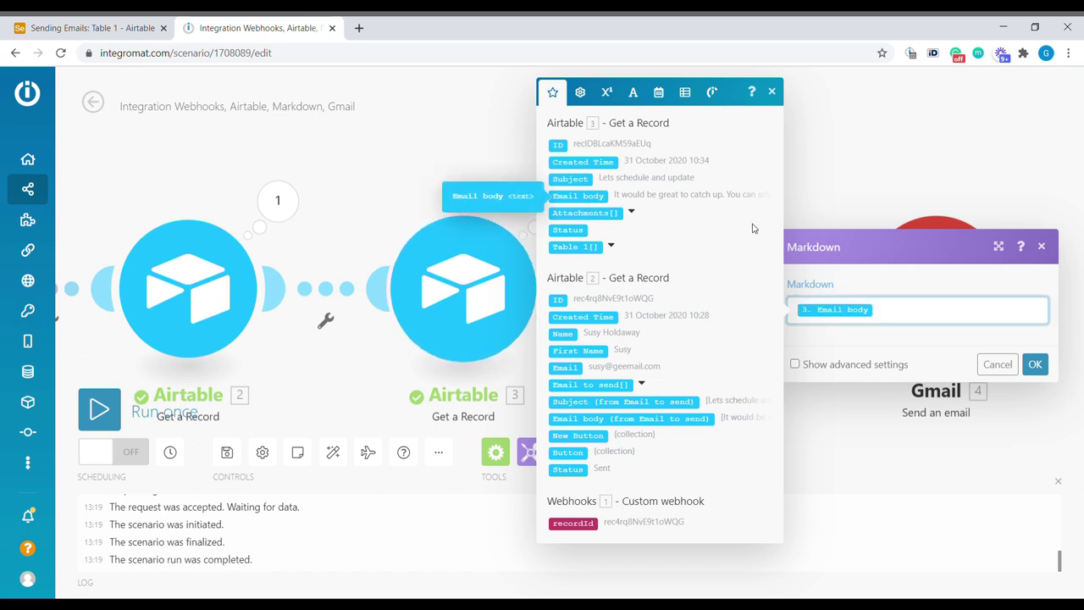
left_click(1035, 364)
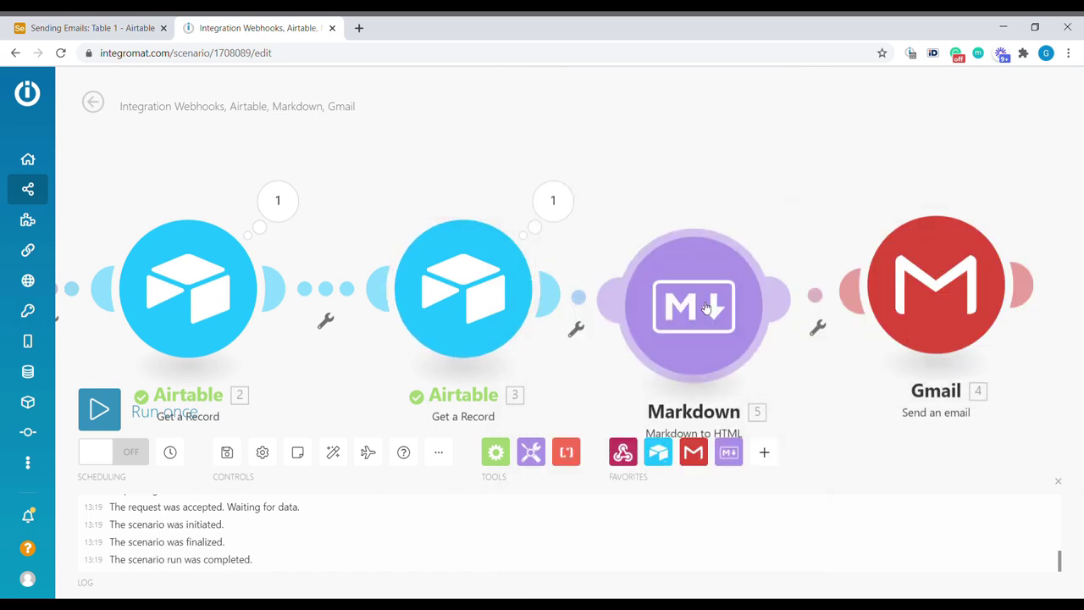
Step: Append the converted HTML output on a new line after the greeting in the Gmail content
left_click(926, 275)
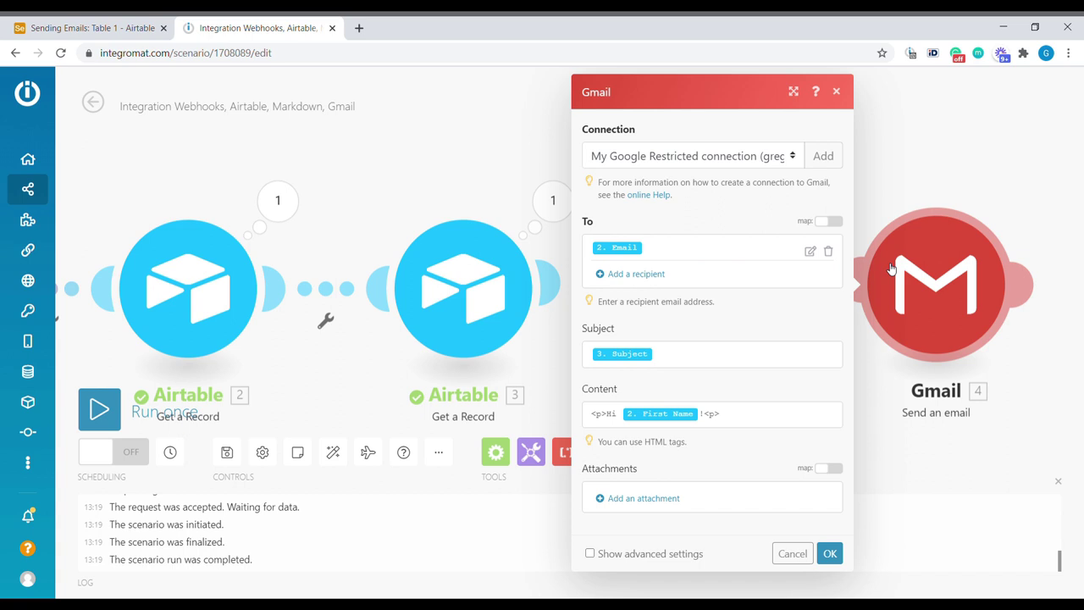
left_click(738, 416)
key("Return")
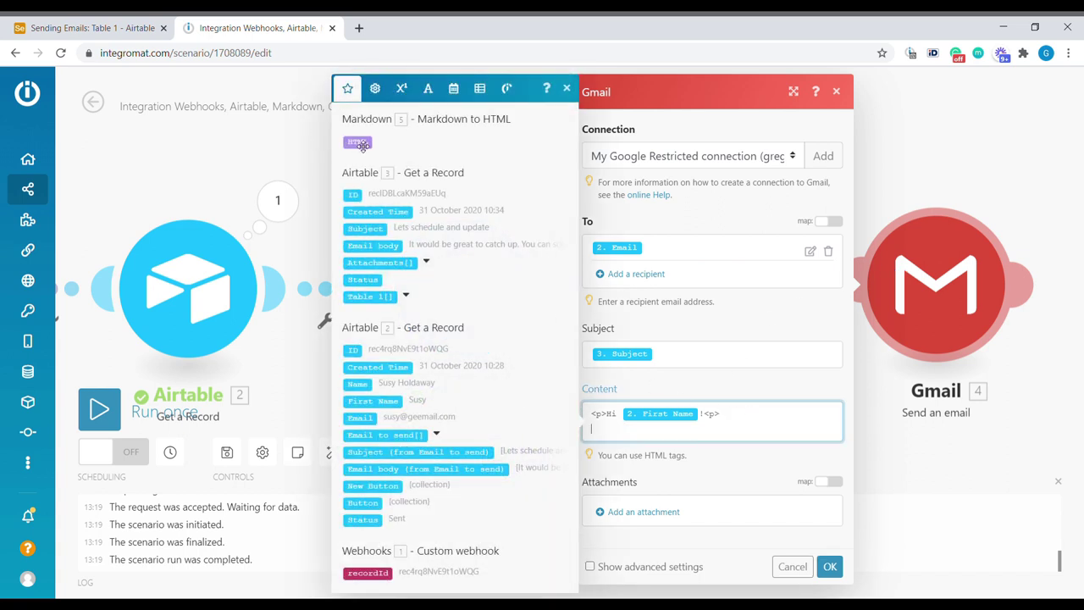
left_click(359, 143)
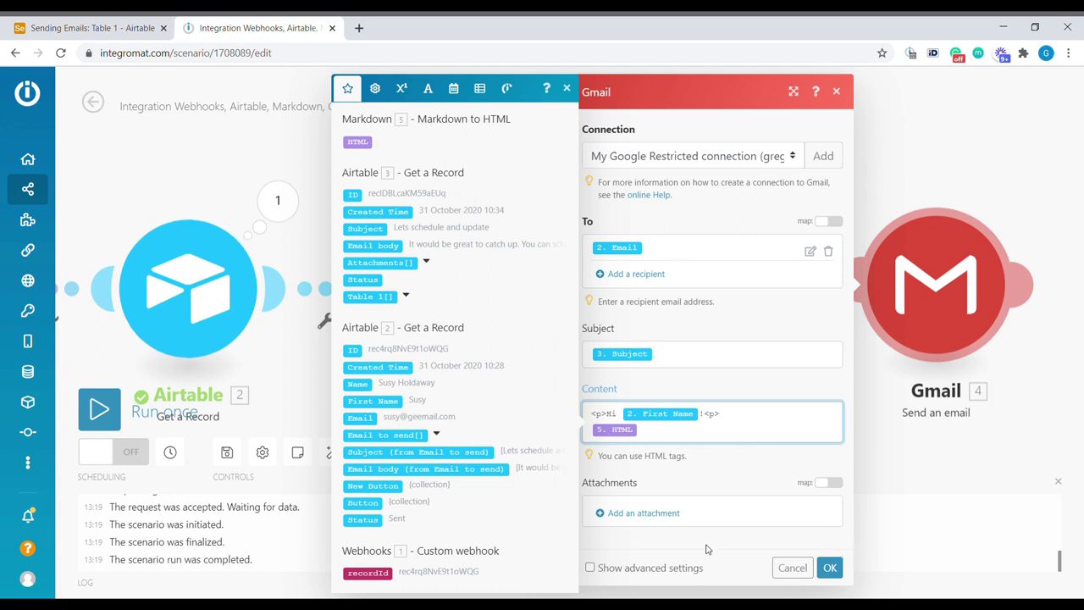
Step: Set a custom sender name and e-mail address in the advanced settings and save the Gmail module
left_click(669, 572)
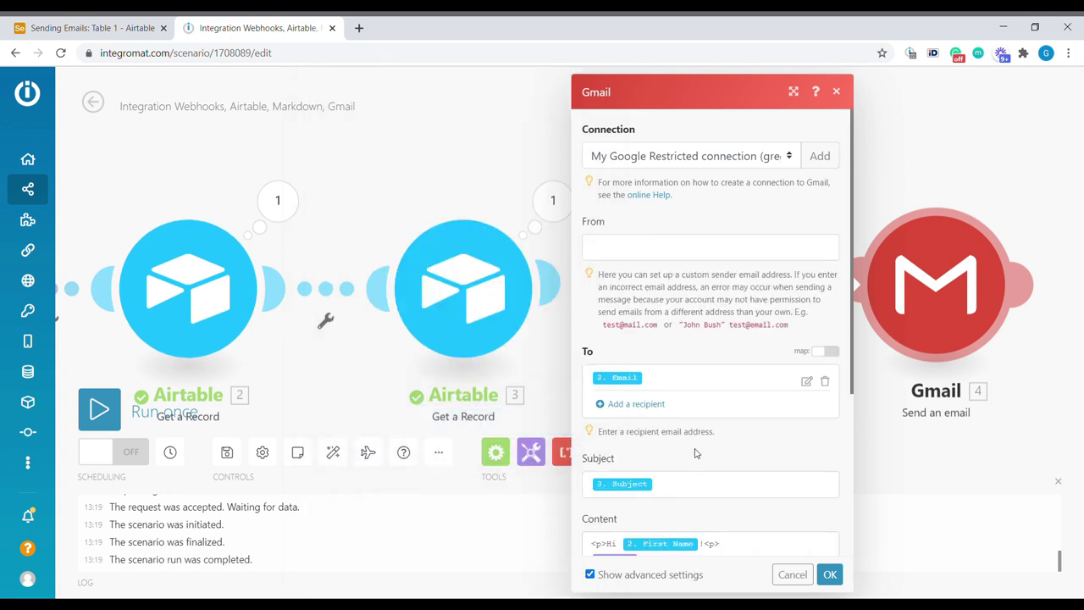
left_click(643, 248)
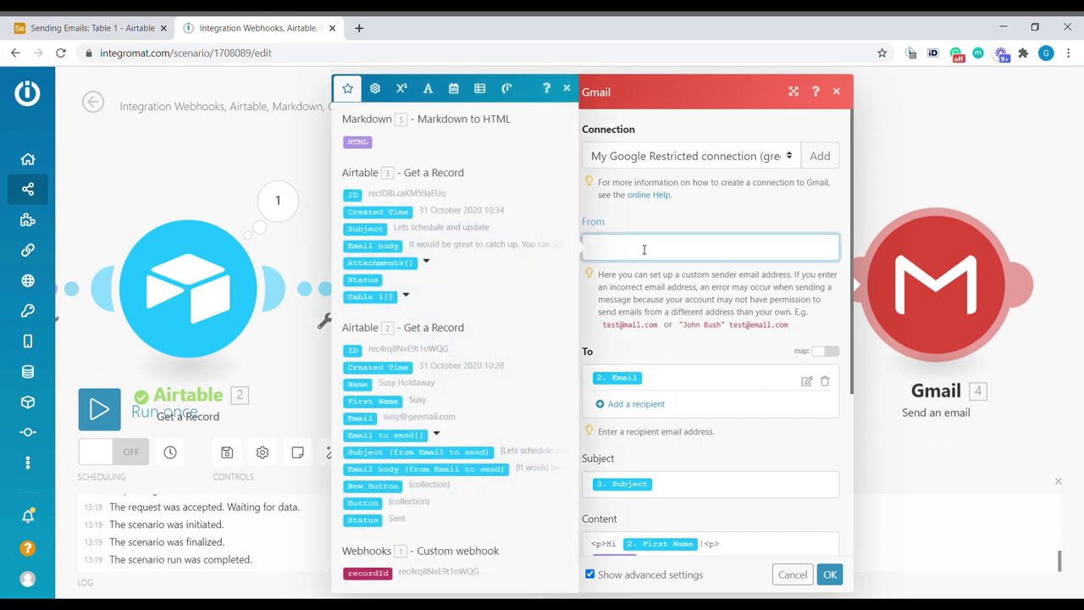
left_click(757, 282)
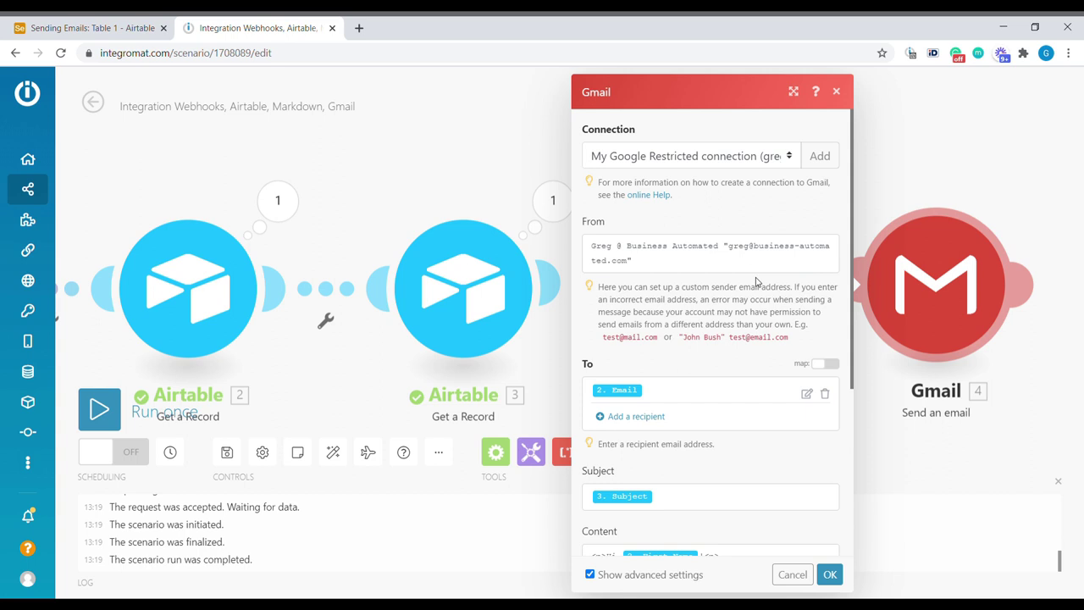
left_click(829, 574)
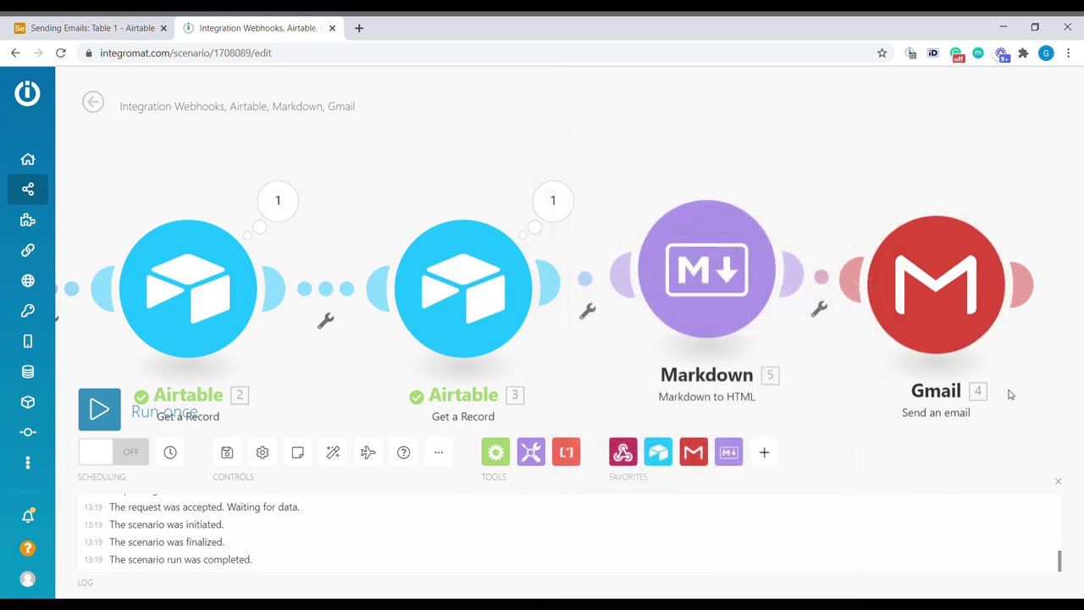
Step: Add an Airtable Update a Record module after Gmail, targeting Table 1
left_click_drag(1010, 394, 733, 330)
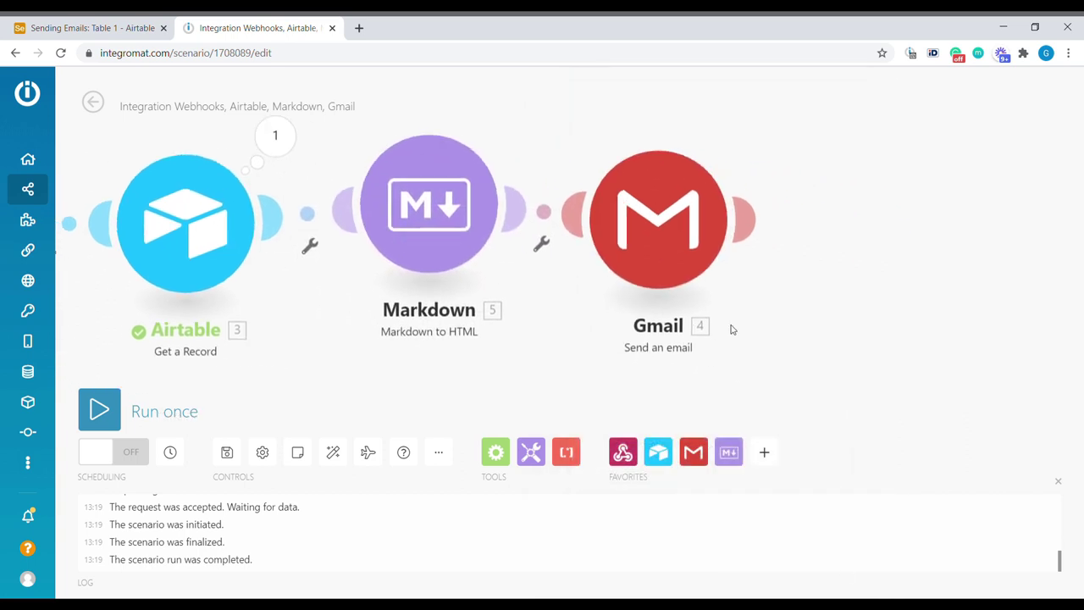
left_click(751, 226)
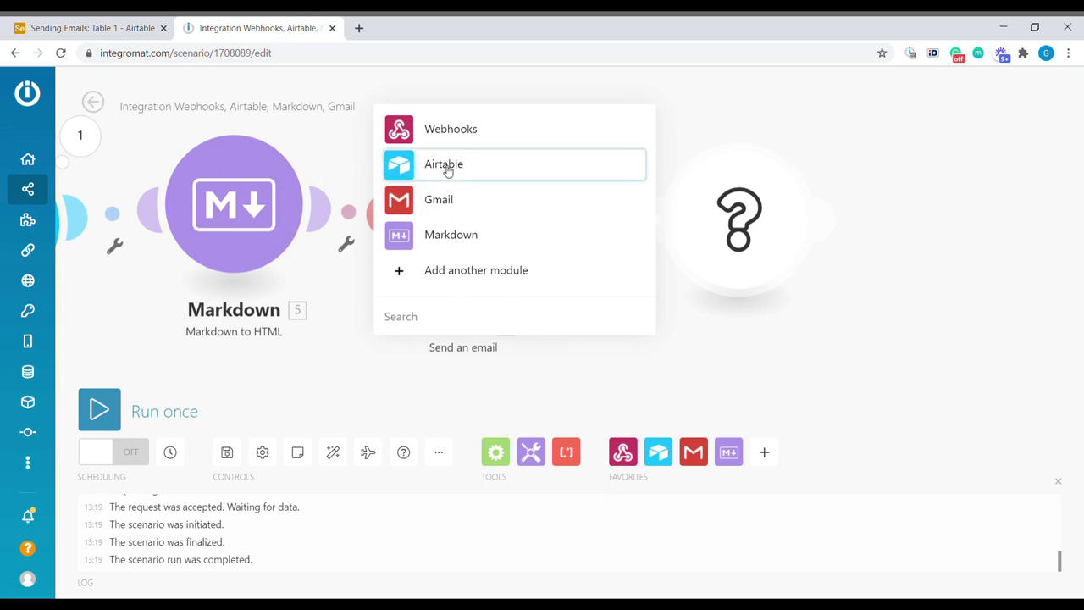
left_click(448, 166)
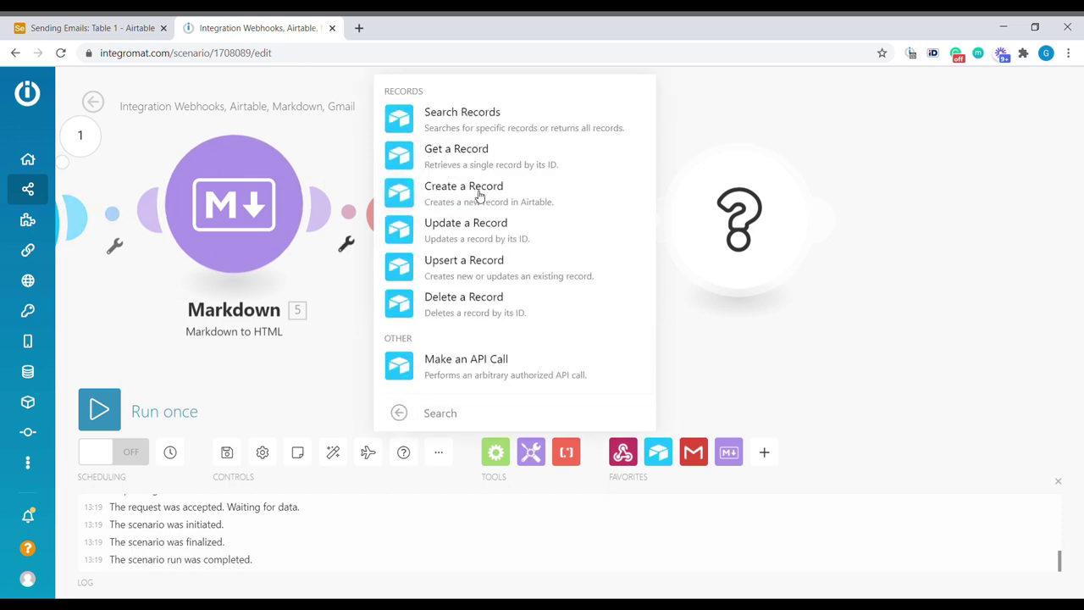
left_click(489, 240)
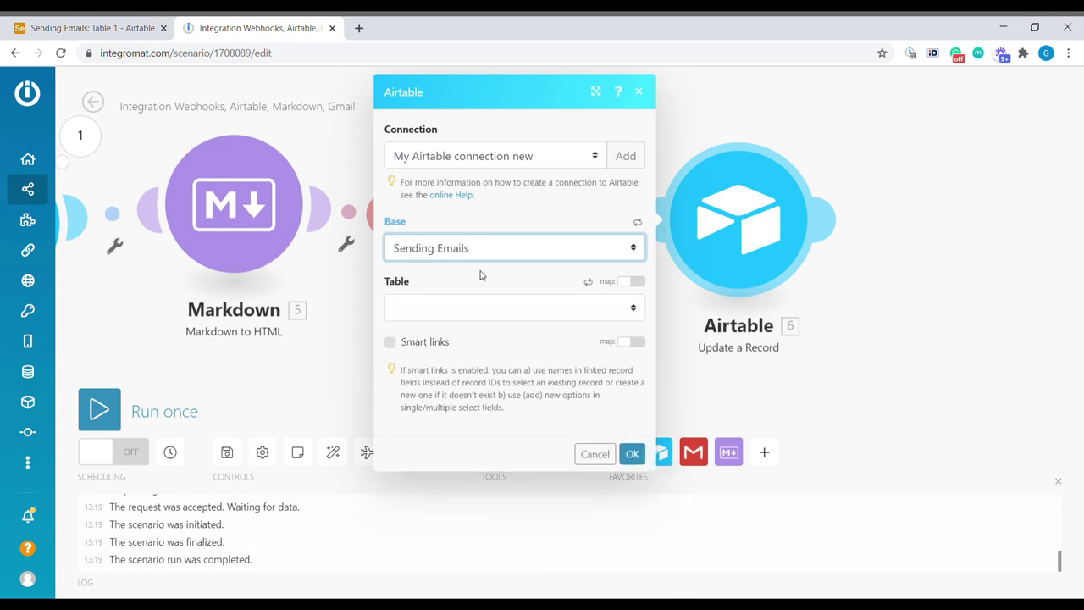
left_click(491, 310)
left_click(441, 342)
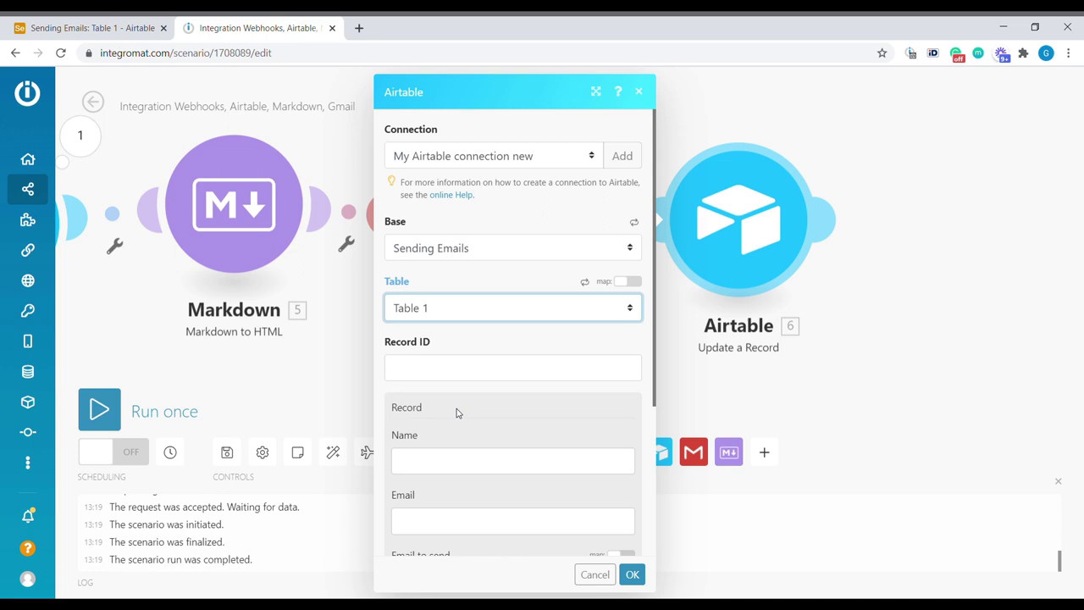
Step: Set Status to 'Sent now', enable smart links, and map Record ID to module 2's ID
scroll(472, 430, "down", 3)
left_click(465, 420)
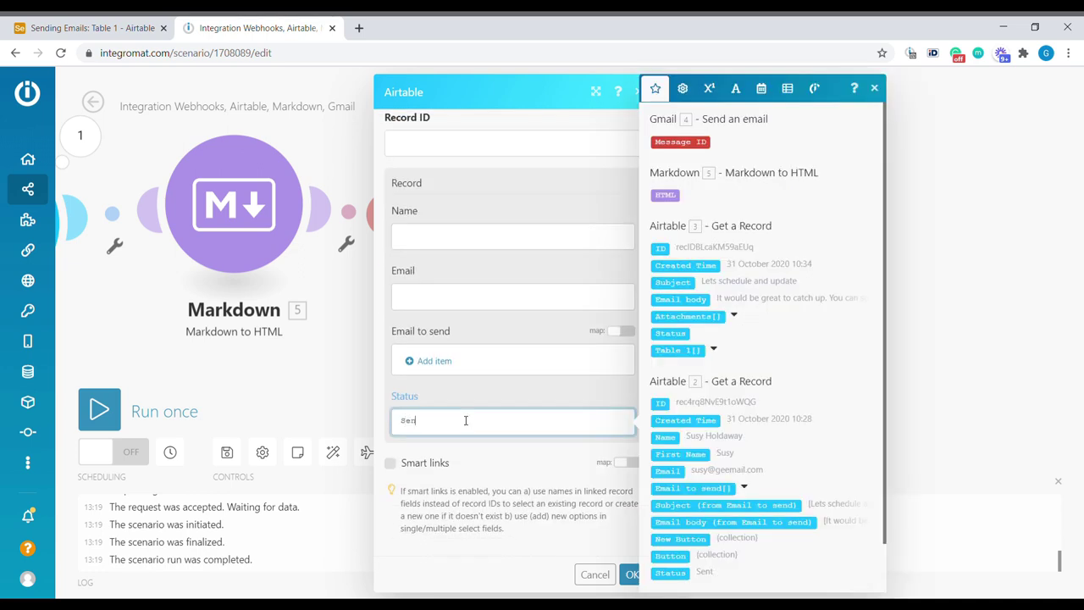
type("Sent")
left_click(507, 450)
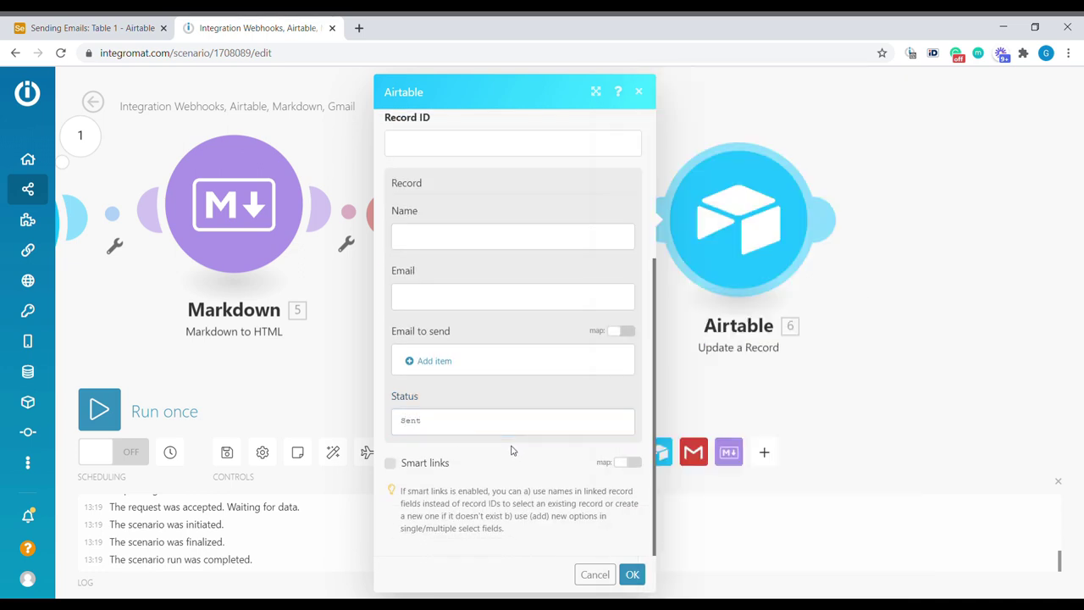
left_click(391, 463)
left_click(110, 27)
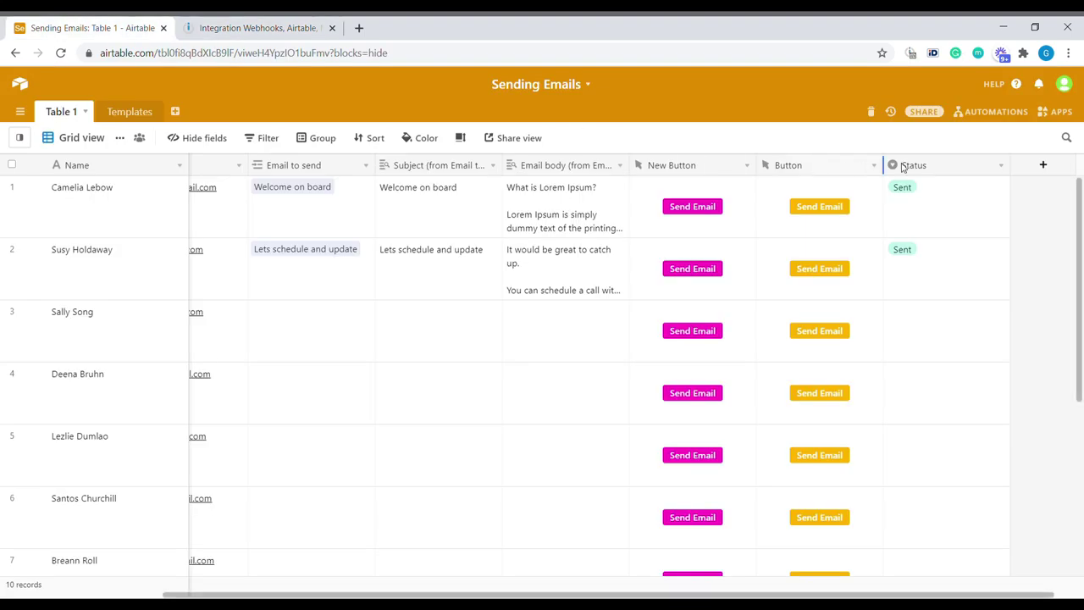
left_click(261, 28)
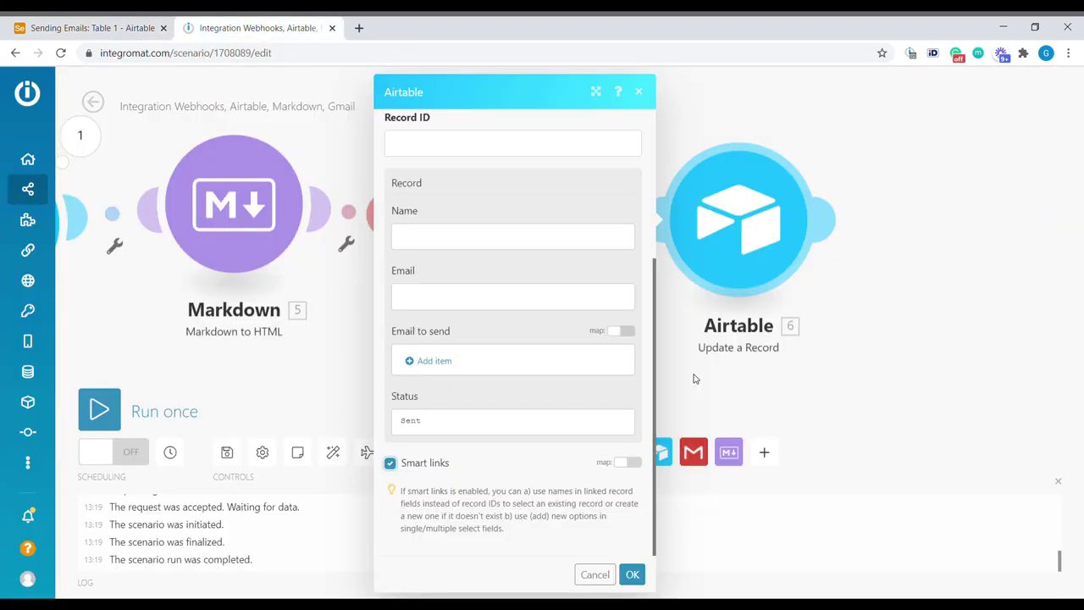
left_click(452, 429)
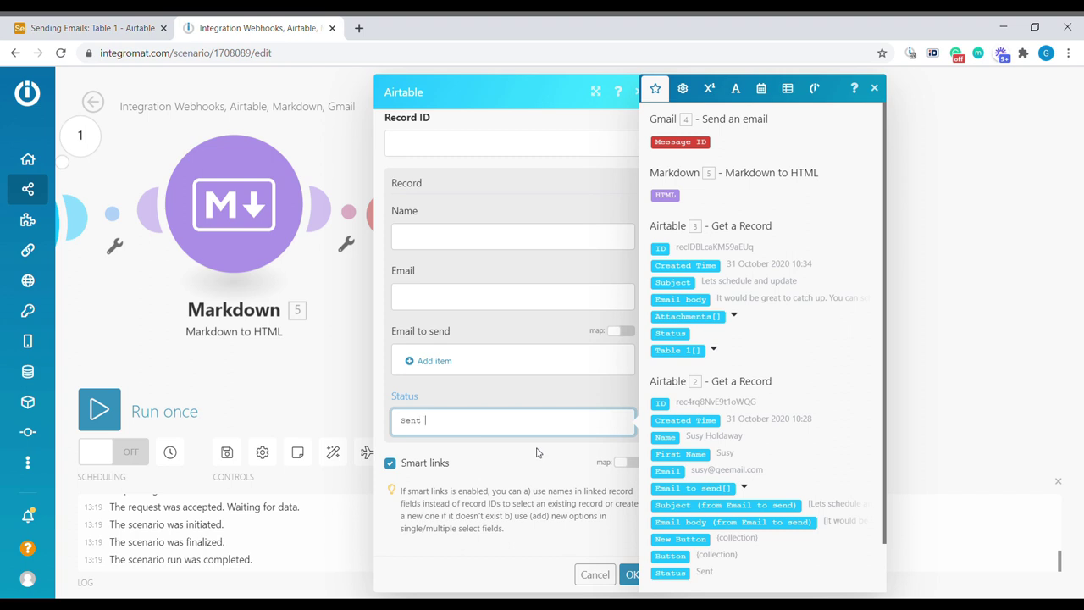
left_click(463, 145)
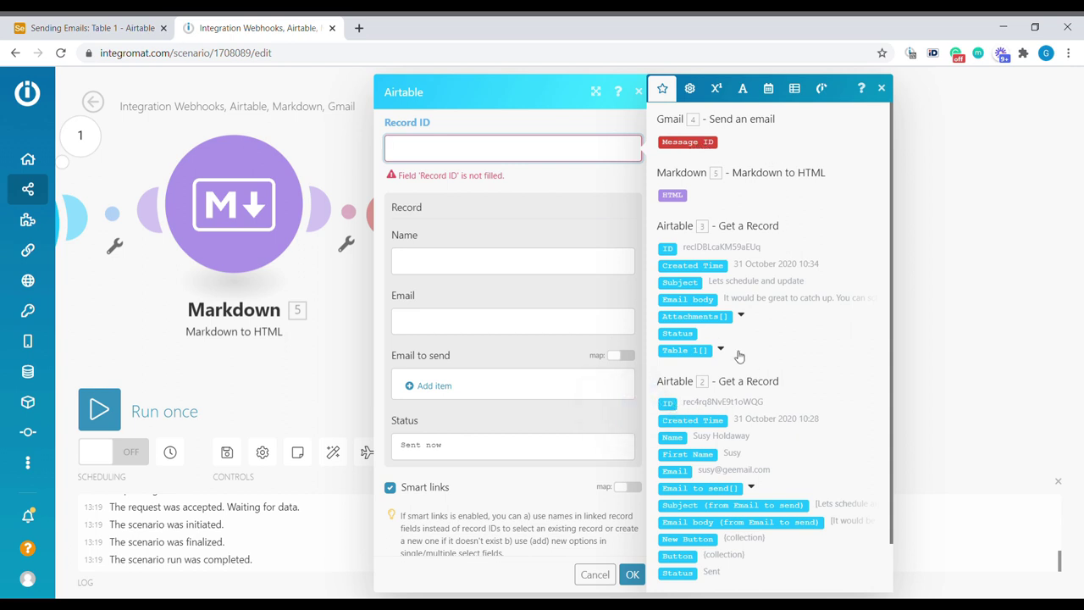
left_click(674, 403)
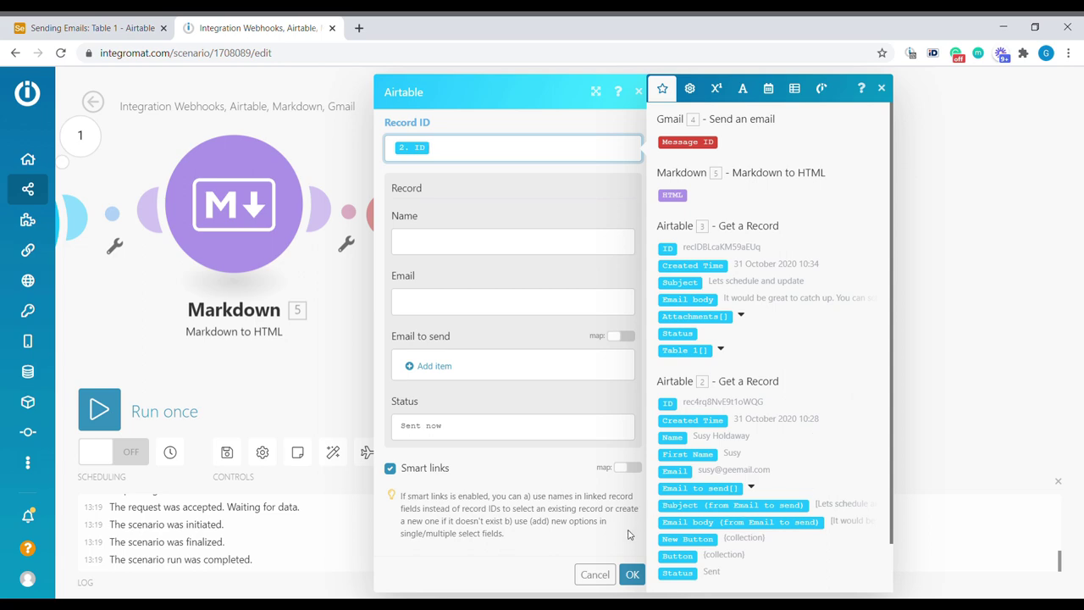
left_click(634, 574)
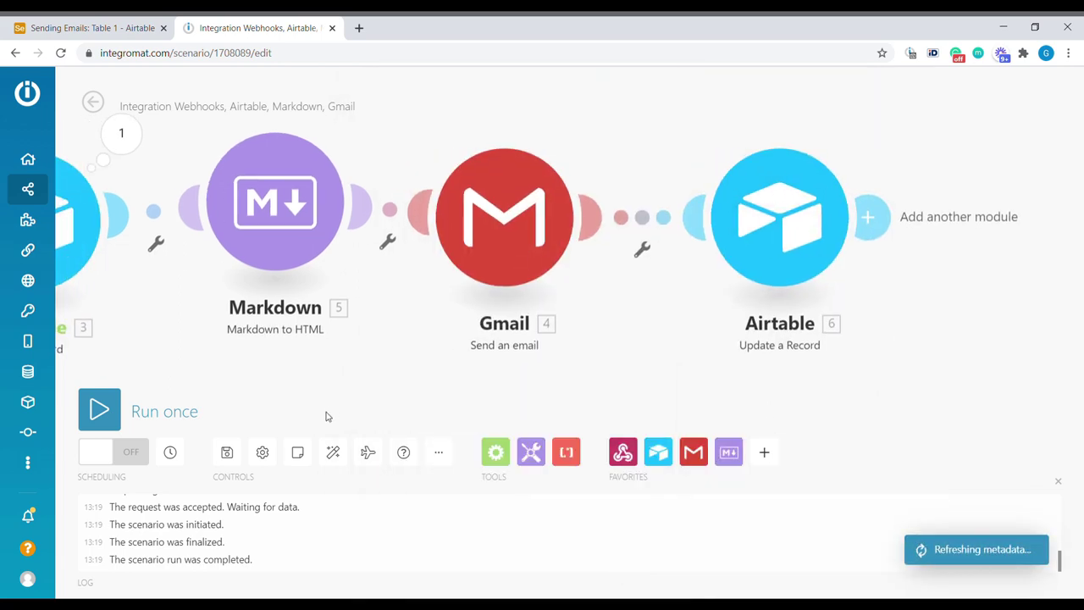
Step: Run the scenario once and link the payment reminder template to row 3 in Airtable
left_click(100, 410)
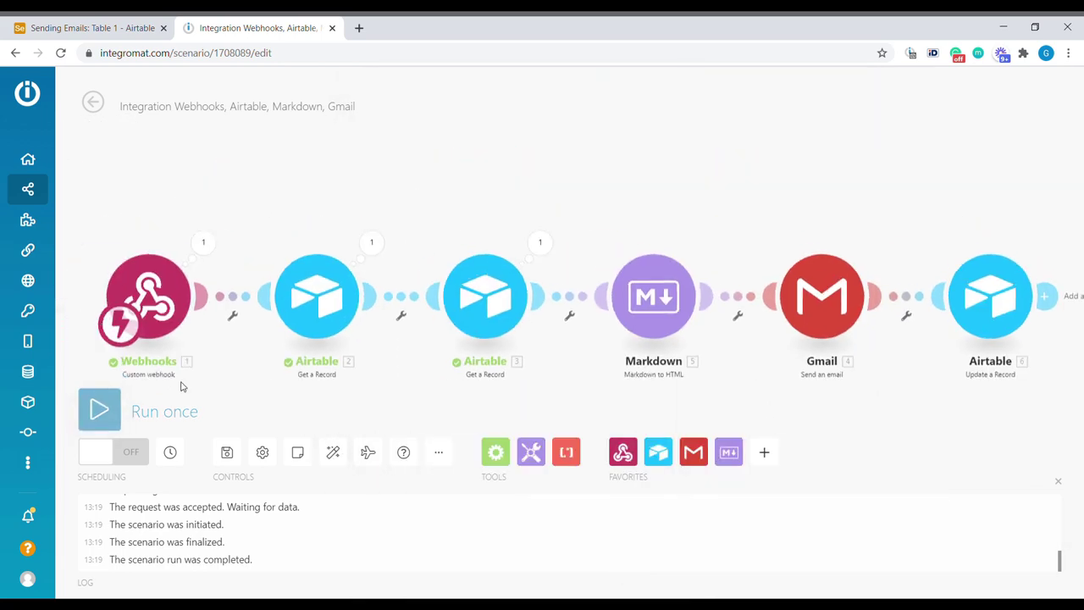
left_click(116, 28)
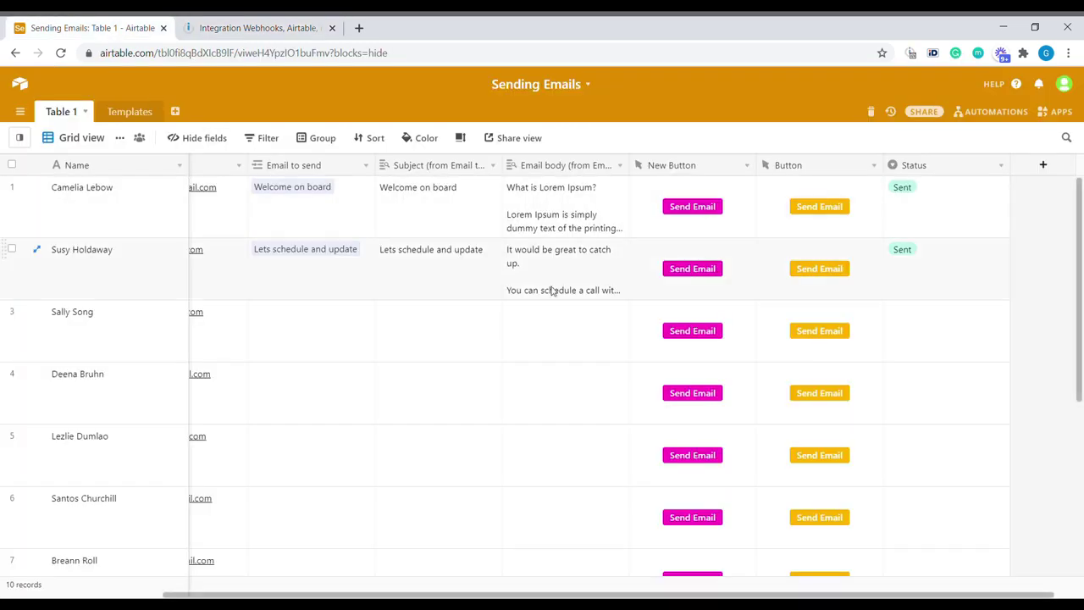
left_click(259, 315)
left_click(259, 328)
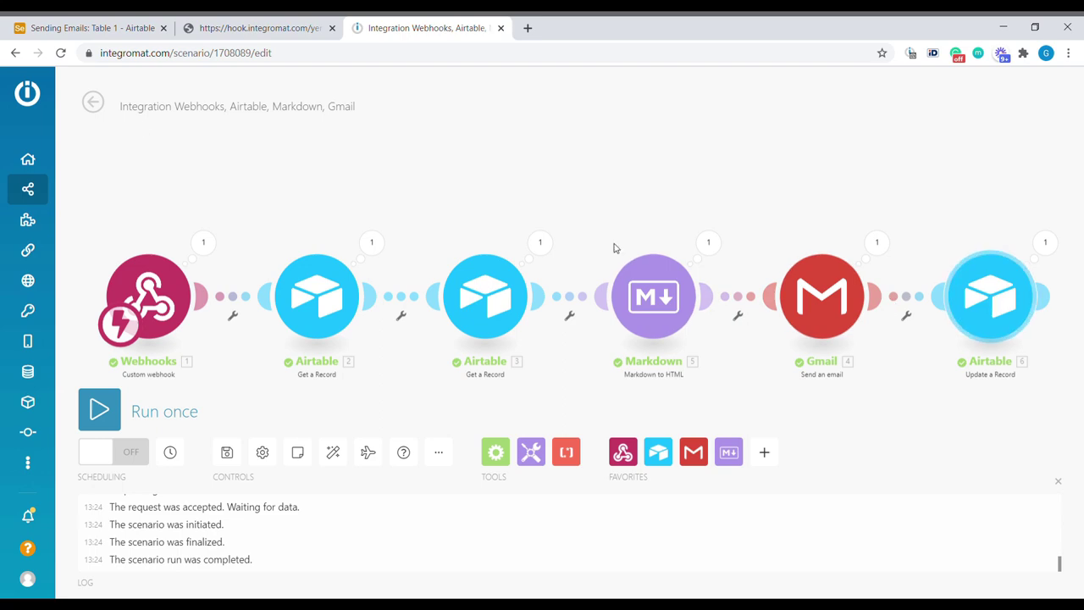
left_click(85, 28)
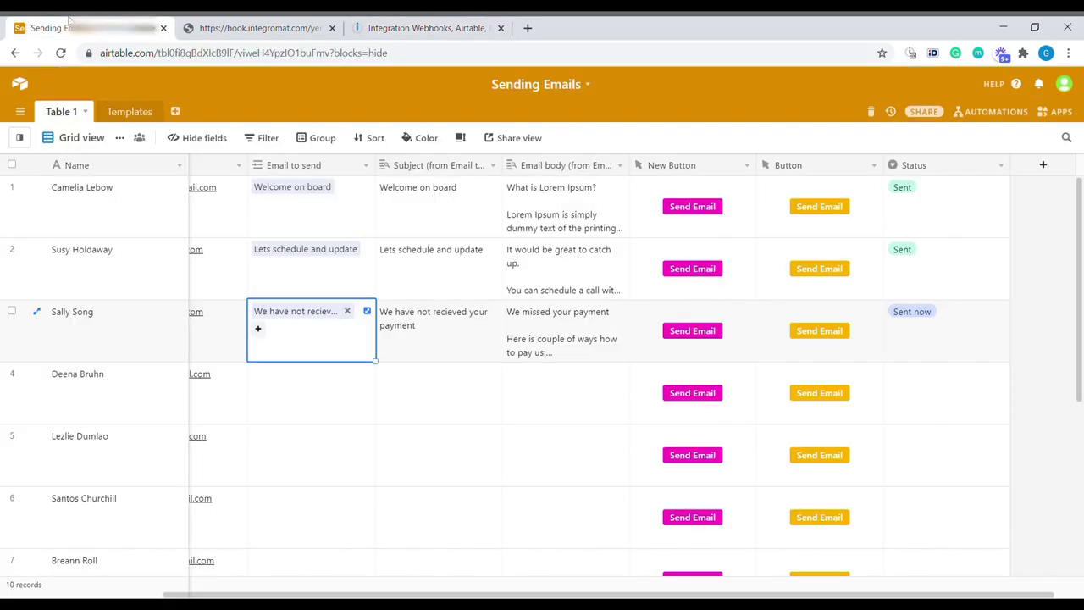
Step: Check row 3's Sent now status and open the received payment reminder to review its body
left_click(935, 346)
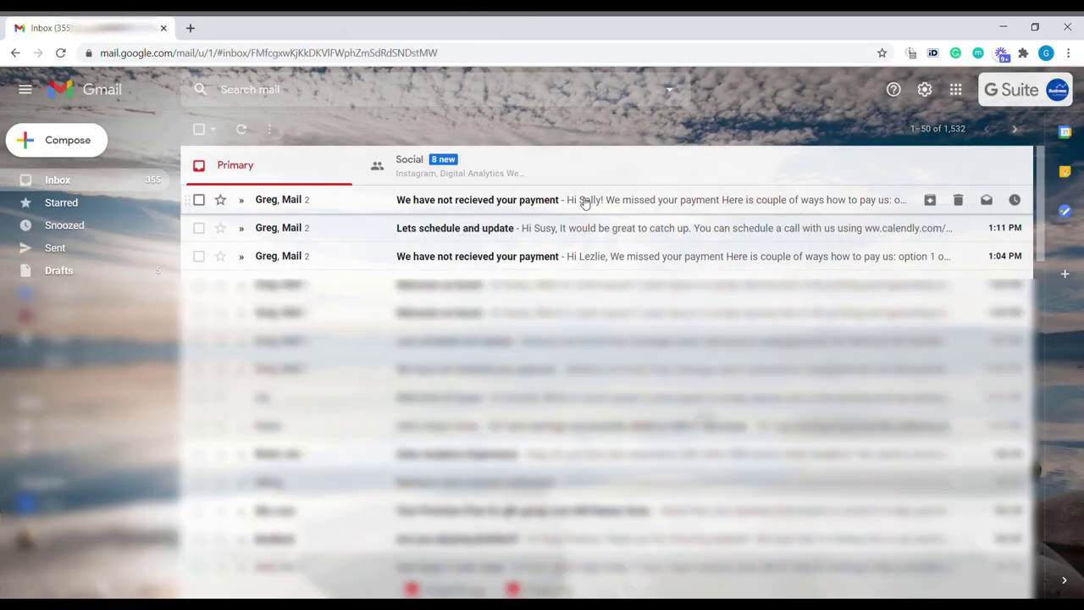
left_click(583, 203)
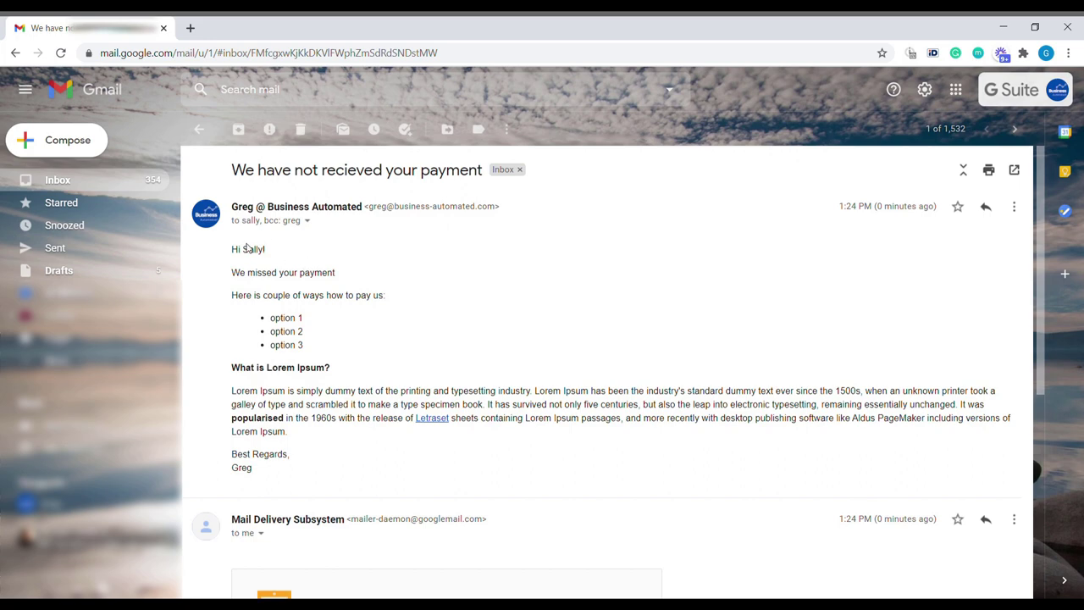
left_click_drag(248, 248, 472, 469)
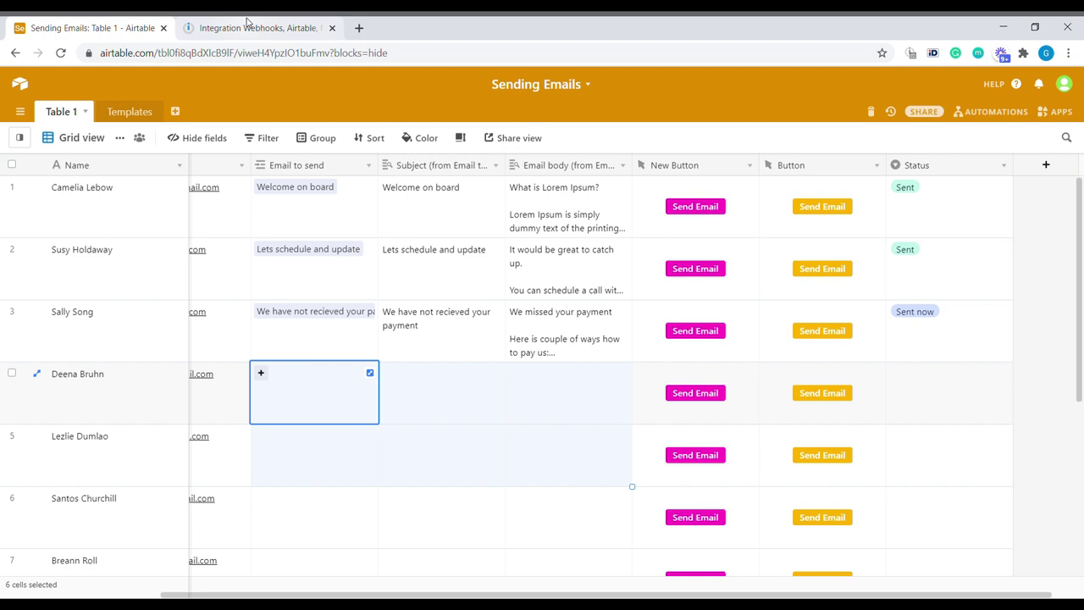
Step: Save the Integromat scenario, switch scheduling ON, and return to the Sending Emails table
left_click(245, 28)
left_click(229, 452)
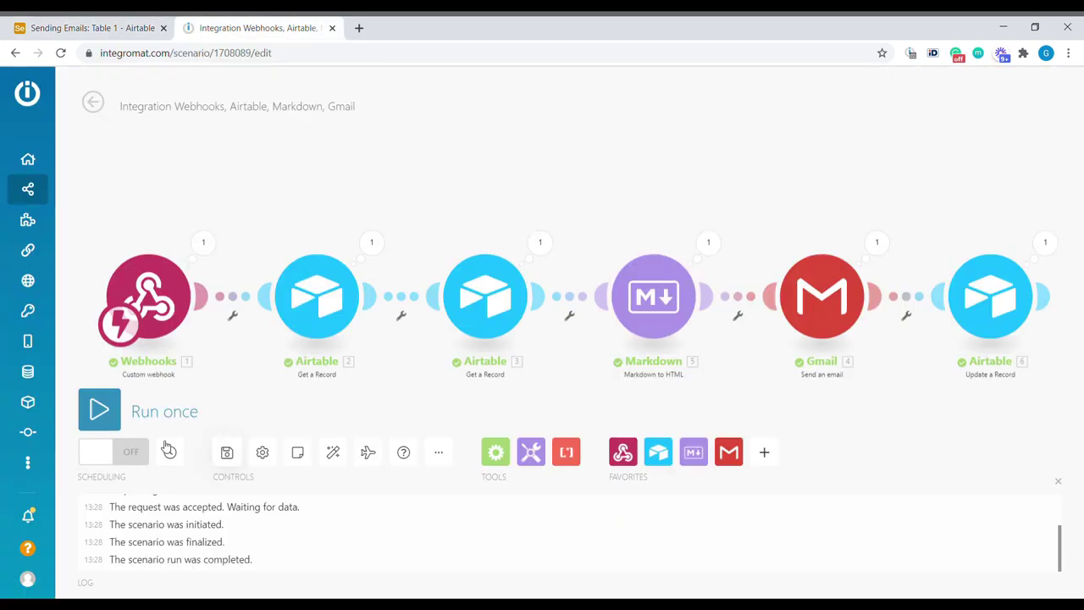
left_click(123, 454)
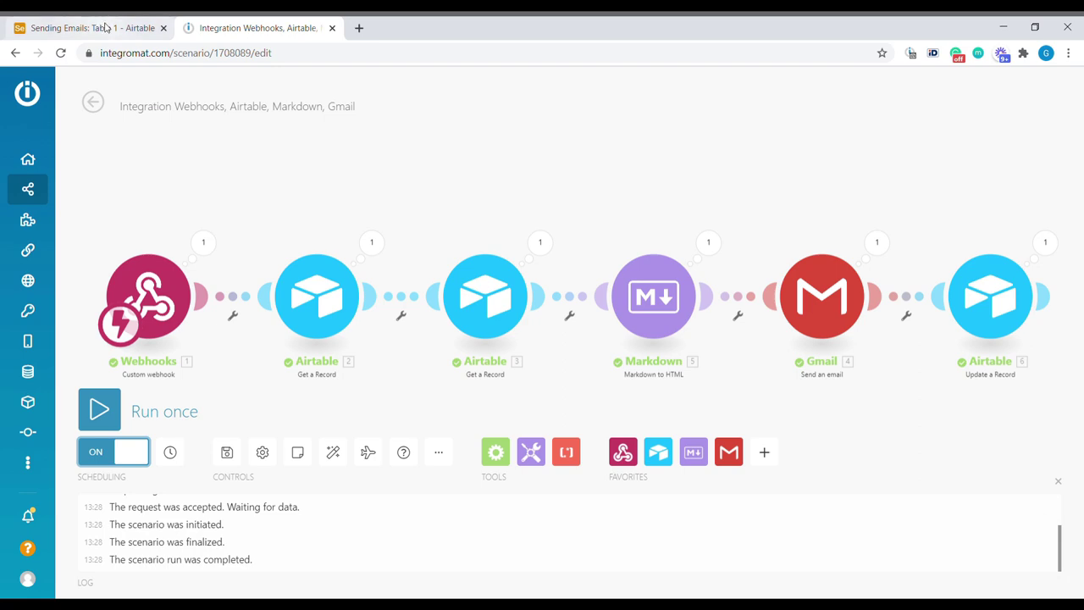
left_click(105, 28)
Step: Link the payment reminder to row 4 and Welcome on board to row 5, then send row 4's email
left_click(262, 374)
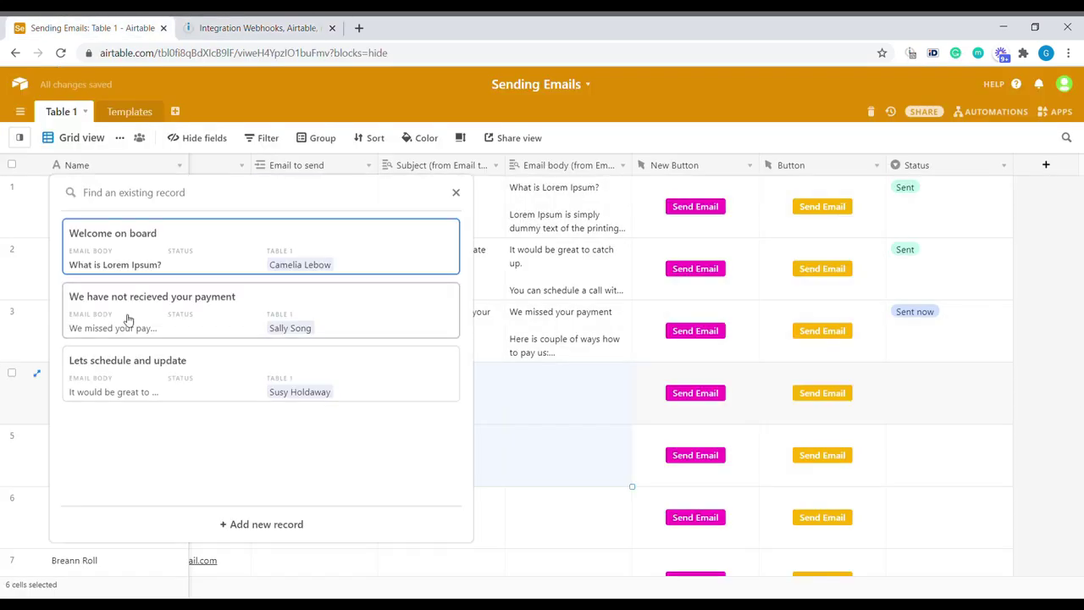
left_click(126, 314)
left_click(261, 436)
left_click(259, 293)
left_click(696, 393)
left_click(331, 27)
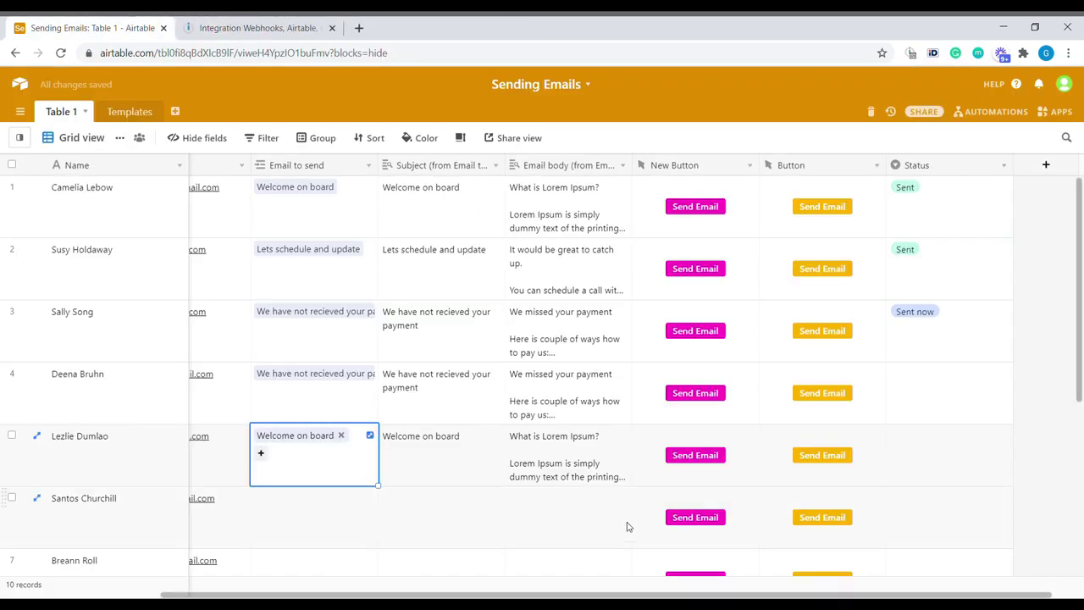
Step: Link the payment reminder template to row 6 and trigger its email send
left_click(626, 516)
left_click(264, 507)
left_click(261, 495)
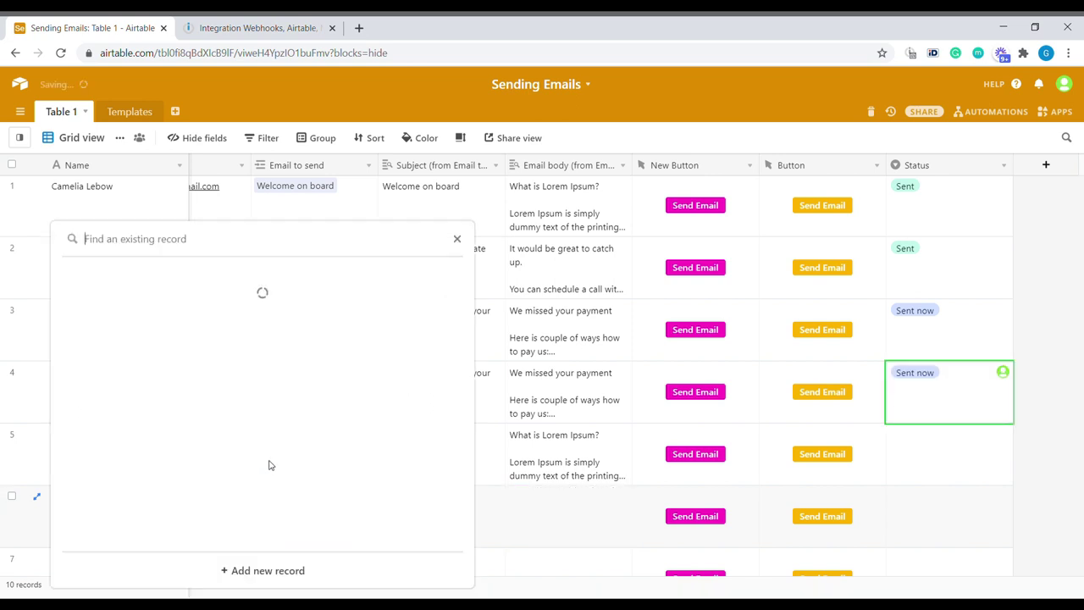
left_click(200, 356)
left_click(573, 525)
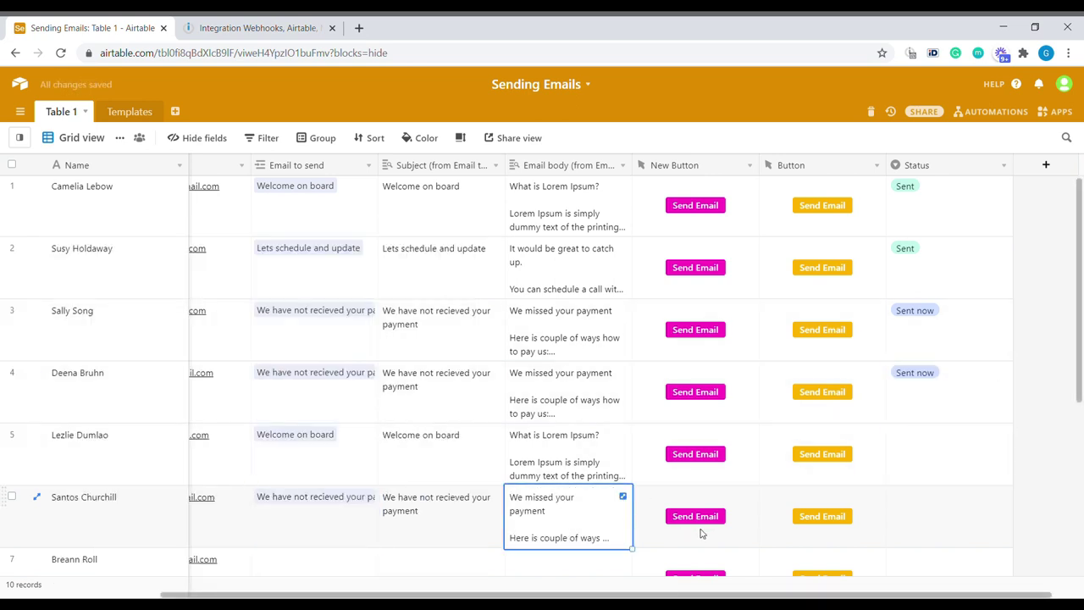